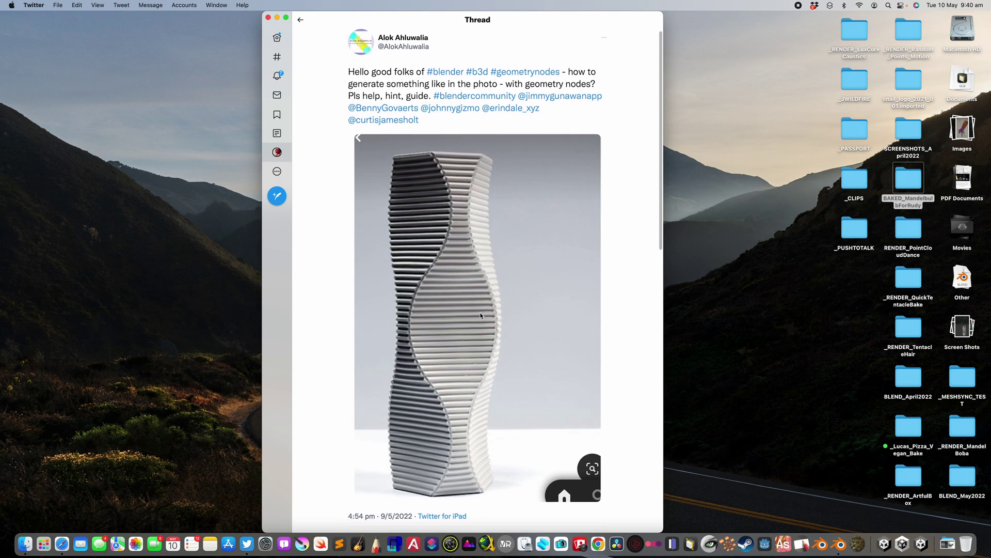
- Read through the Twitter thread asking how to generate the wavy stacked tower with geometry nodes, including its replies
{"action": "scroll", "coordinate": [476, 317], "scroll_direction": "down", "scroll_amount": 2}
{"action": "scroll", "coordinate": [476, 318], "scroll_direction": "down", "scroll_amount": 3}
{"action": "scroll", "coordinate": [483, 265], "scroll_direction": "down", "scroll_amount": 10}
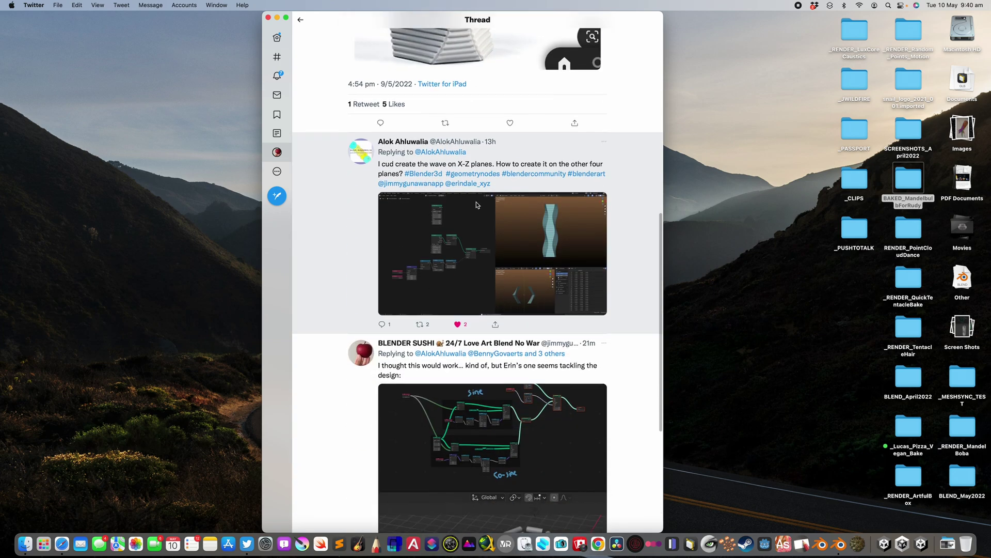
{"action": "scroll", "coordinate": [474, 204], "scroll_direction": "up", "scroll_amount": 13}
{"action": "scroll", "coordinate": [465, 170], "scroll_direction": "down", "scroll_amount": 2}
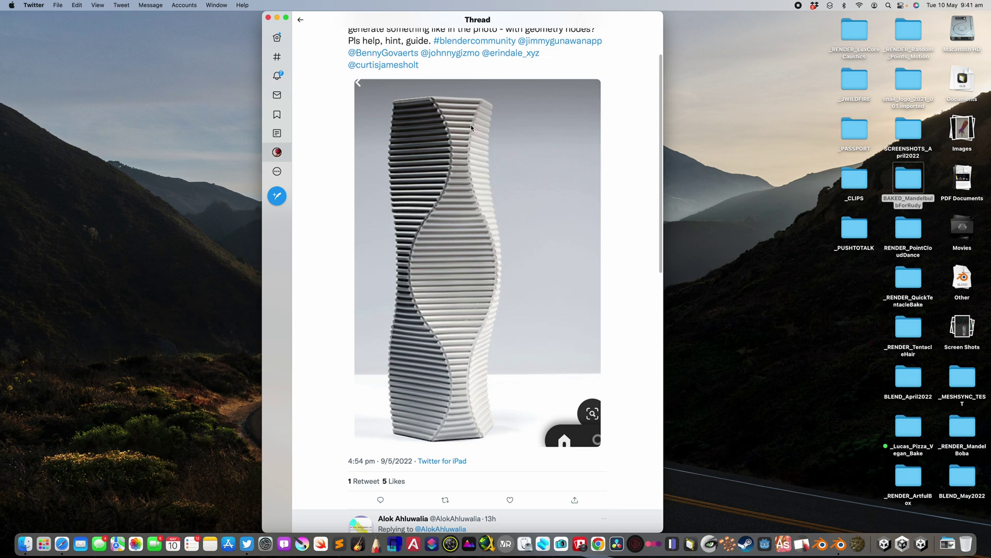
{"action": "scroll", "coordinate": [471, 128], "scroll_direction": "down", "scroll_amount": 15}
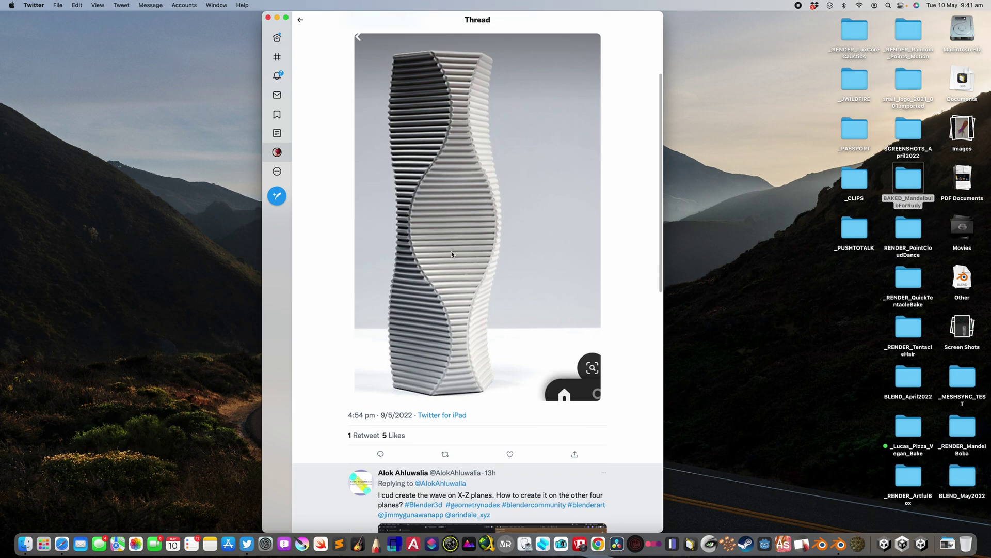
{"action": "scroll", "coordinate": [468, 280], "scroll_direction": "down", "scroll_amount": 6}
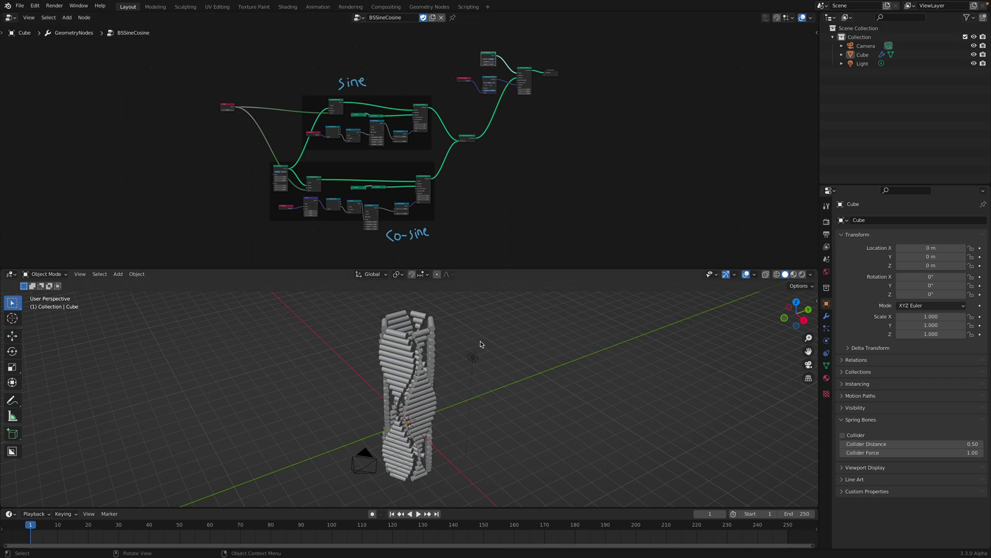
- Switch to Blender and inspect the stacked-cylinder tower in the viewport from the side and from above
{"action": "middle_click_drag", "start_coordinate": [487, 307], "coordinate": [546, 339]}
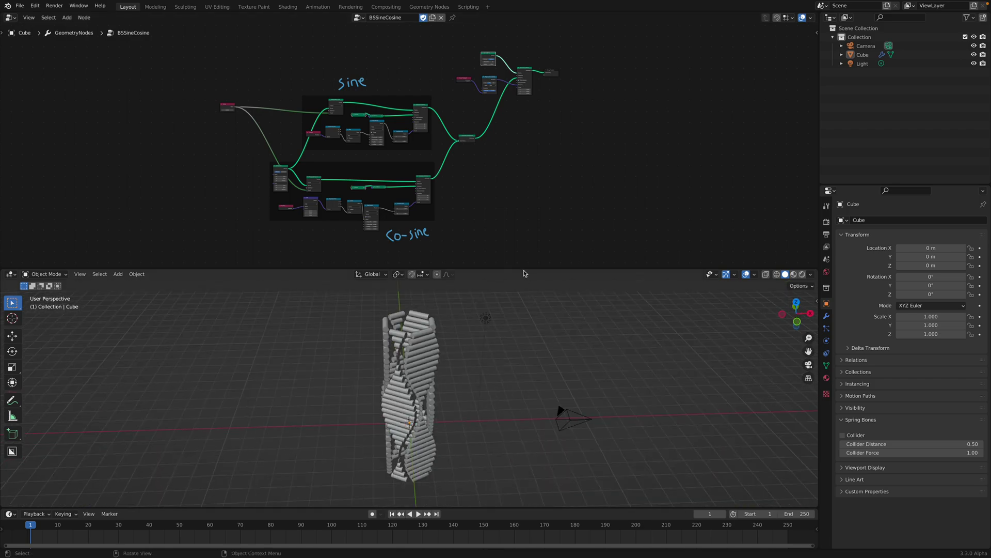
{"action": "left_click_drag", "start_coordinate": [524, 269], "coordinate": [523, 174]}
{"action": "scroll", "coordinate": [454, 287], "scroll_direction": "up", "scroll_amount": 4}
{"action": "middle_click_drag", "start_coordinate": [453, 284], "coordinate": [481, 313]}
{"action": "left_click_drag", "start_coordinate": [508, 174], "coordinate": [507, 272]}
{"action": "middle_click_drag", "start_coordinate": [509, 310], "coordinate": [506, 385]}
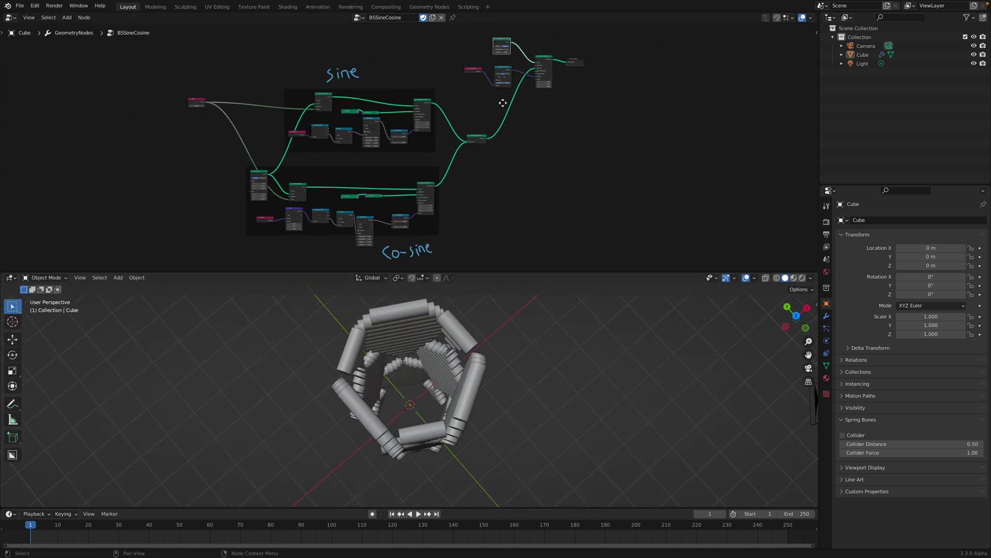
- Examine the sine and co-sine branches of the BSSineCosine node tree up to the Geometry to Instance node
{"action": "scroll", "coordinate": [487, 144], "scroll_direction": "up", "scroll_amount": 6}
{"action": "middle_click_drag", "start_coordinate": [503, 88], "coordinate": [447, 166]}
{"action": "scroll", "coordinate": [448, 166], "scroll_direction": "up", "scroll_amount": 9}
{"action": "middle_click_drag", "start_coordinate": [546, 353], "coordinate": [518, 322]}
{"action": "mouse_move", "coordinate": [485, 105]}
{"action": "left_mouse_down"}
{"action": "mouse_move", "coordinate": [535, 105]}
{"action": "mouse_move", "coordinate": [490, 106]}
{"action": "left_mouse_up"}
{"action": "scroll", "coordinate": [381, 131], "scroll_direction": "down", "scroll_amount": 9}
{"action": "middle_click_drag", "start_coordinate": [290, 205], "coordinate": [367, 89]}
{"action": "scroll", "coordinate": [370, 139], "scroll_direction": "down", "scroll_amount": 2}
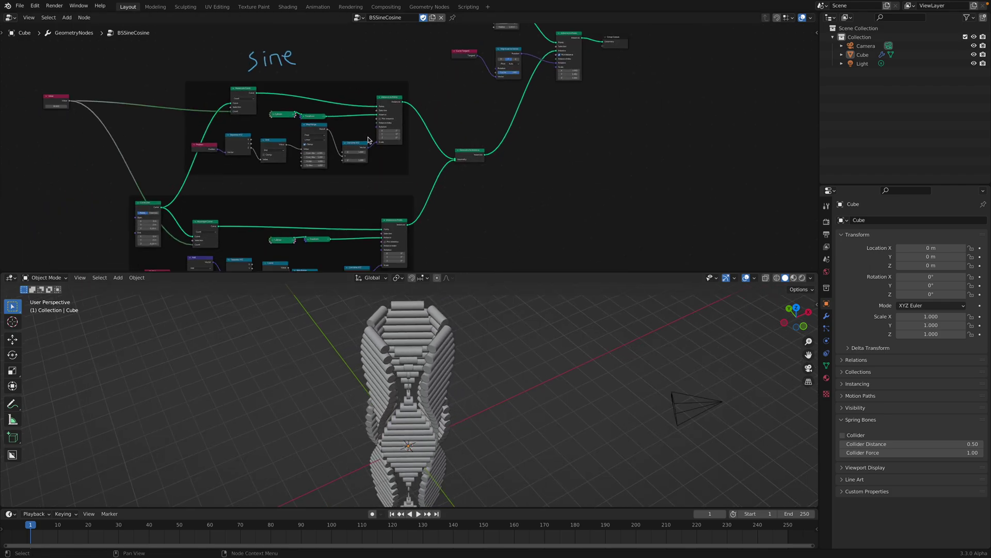
{"action": "middle_click_drag", "start_coordinate": [351, 198], "coordinate": [343, 194]}
{"action": "left_click_drag", "start_coordinate": [343, 193], "coordinate": [350, 190]}
{"action": "middle_click_drag", "start_coordinate": [440, 218], "coordinate": [411, 211]}
{"action": "scroll", "coordinate": [413, 152], "scroll_direction": "up", "scroll_amount": 4}
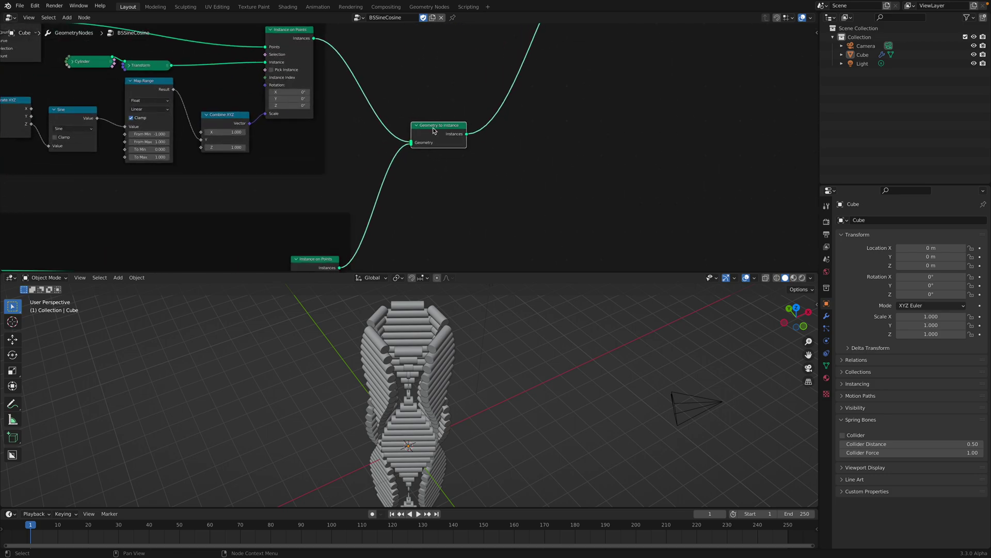
- Set the Curve Circle node's resolution to 12 so the tower gets more sides
{"action": "scroll", "coordinate": [434, 131], "scroll_direction": "down", "scroll_amount": 1}
{"action": "middle_click_drag", "start_coordinate": [541, 79], "coordinate": [475, 232]}
{"action": "scroll", "coordinate": [472, 187], "scroll_direction": "up", "scroll_amount": 4}
{"action": "mouse_move", "coordinate": [443, 138]}
{"action": "left_mouse_down"}
{"action": "mouse_move", "coordinate": [402, 136]}
{"action": "mouse_move", "coordinate": [451, 134]}
{"action": "left_mouse_up"}
{"action": "middle_click_drag", "start_coordinate": [433, 36], "coordinate": [442, 97]}
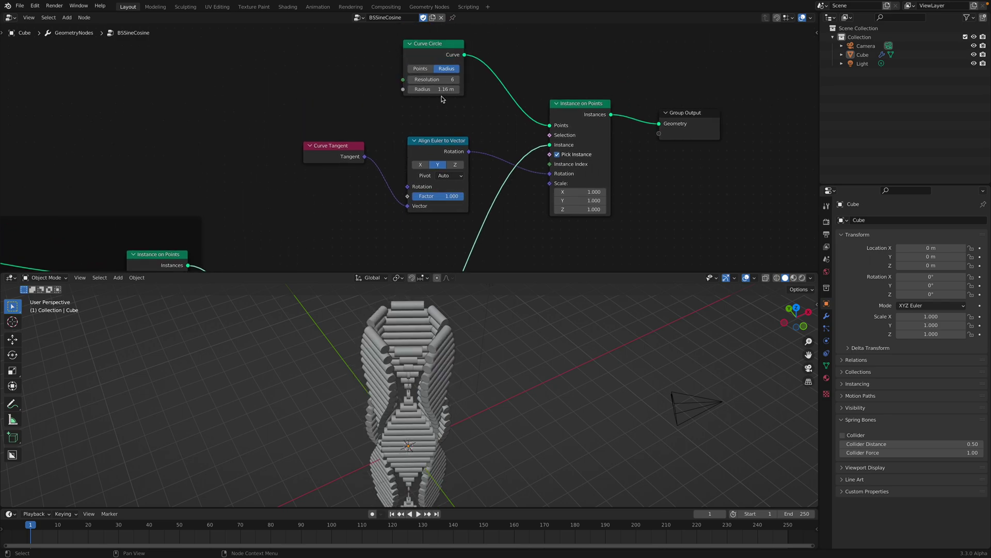
{"action": "left_click", "coordinate": [456, 82]}
{"action": "left_click", "coordinate": [457, 81]}
{"action": "left_click", "coordinate": [457, 82]}
{"action": "left_click", "coordinate": [457, 81]}
{"action": "left_click", "coordinate": [457, 82]}
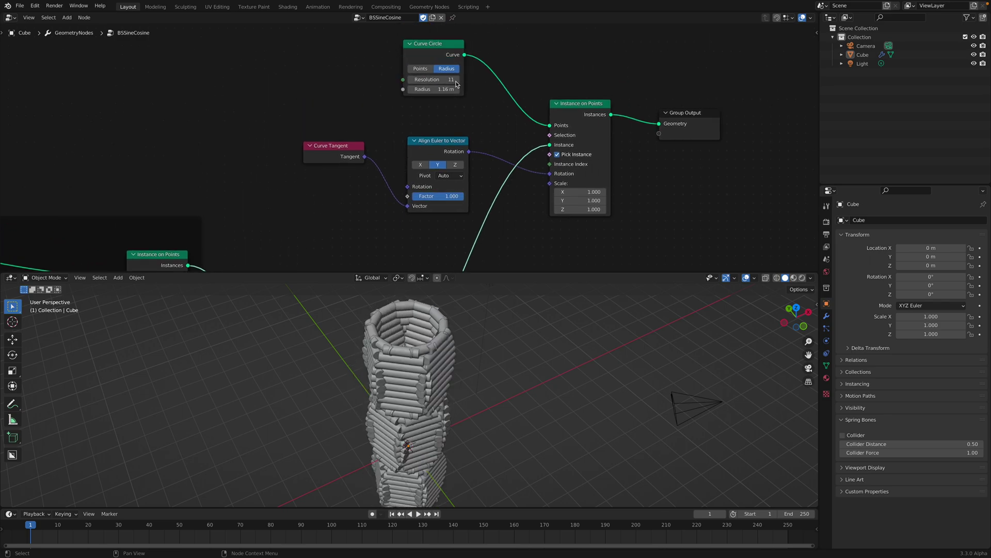
{"action": "left_click", "coordinate": [457, 81]}
- Widen the tower by setting the Curve Circle node's radius to 2.06 m
{"action": "scroll", "coordinate": [475, 347], "scroll_direction": "down", "scroll_amount": 4}
{"action": "middle_click_drag", "start_coordinate": [476, 348], "coordinate": [470, 346]}
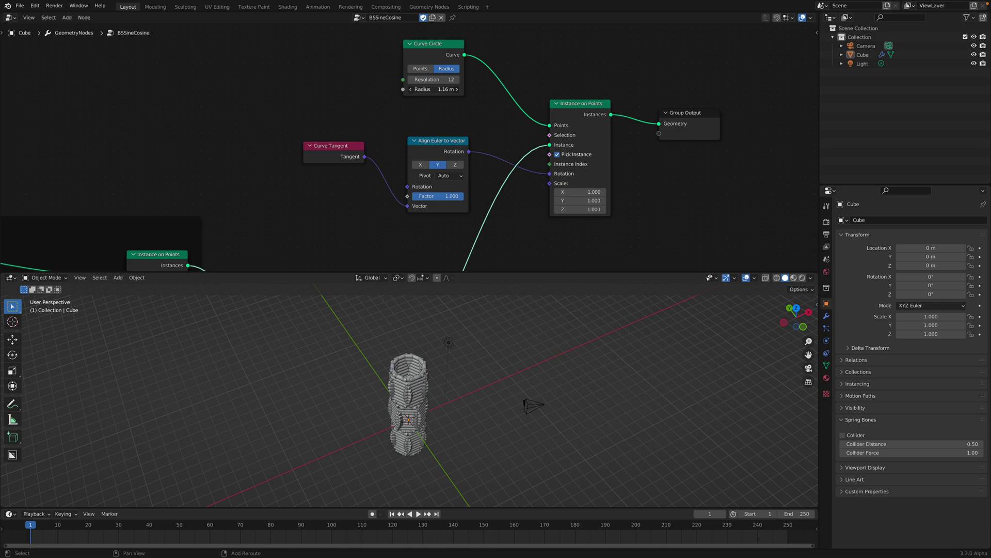
{"action": "left_click_drag", "start_coordinate": [435, 90], "coordinate": [482, 89]}
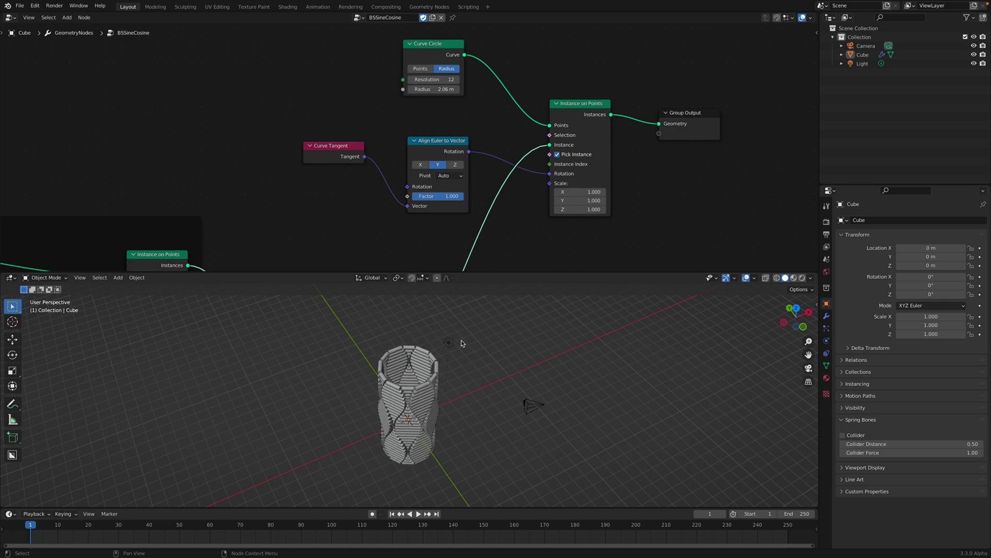
{"action": "middle_click_drag", "start_coordinate": [461, 340], "coordinate": [343, 358]}
- Sketch a faceted, hatched panel shape as an annotation beside the tower, compare it with the tower, and erase it
{"action": "left_click_drag", "start_coordinate": [536, 386], "coordinate": [574, 376]}
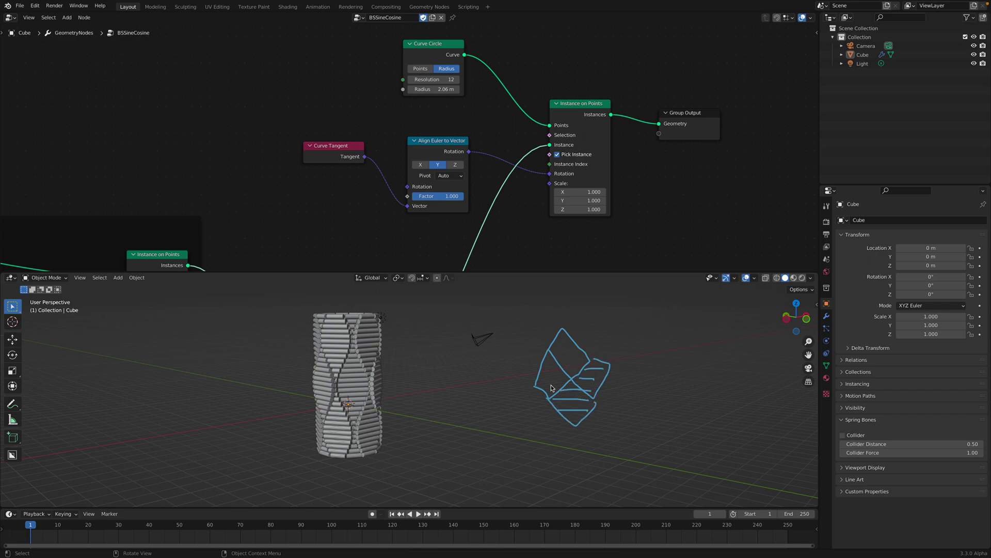
{"action": "middle_click_drag", "start_coordinate": [580, 381], "coordinate": [591, 399]}
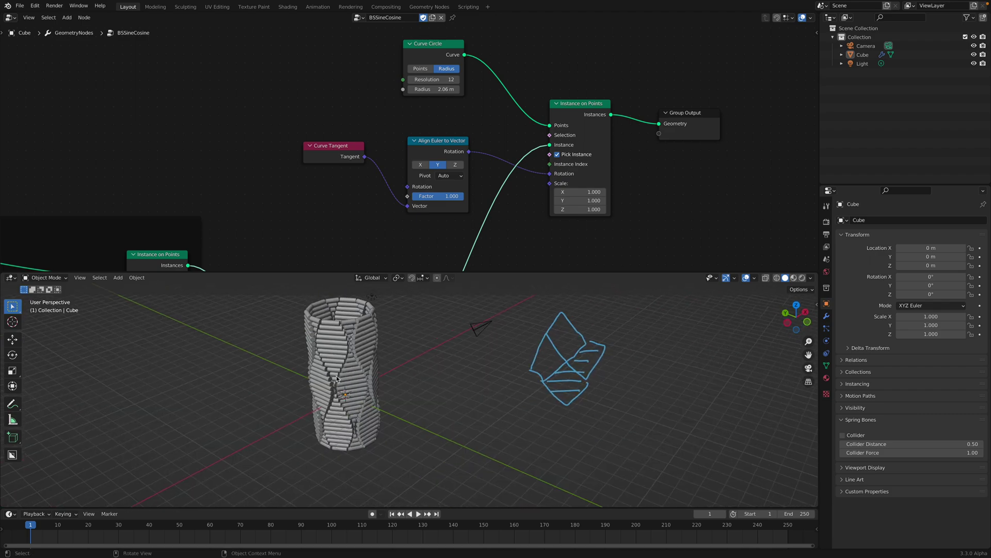
{"action": "middle_click_drag", "start_coordinate": [415, 373], "coordinate": [487, 396]}
{"action": "scroll", "coordinate": [408, 350], "scroll_direction": "up", "scroll_amount": 2}
{"action": "scroll", "coordinate": [432, 361], "scroll_direction": "down", "scroll_amount": 2}
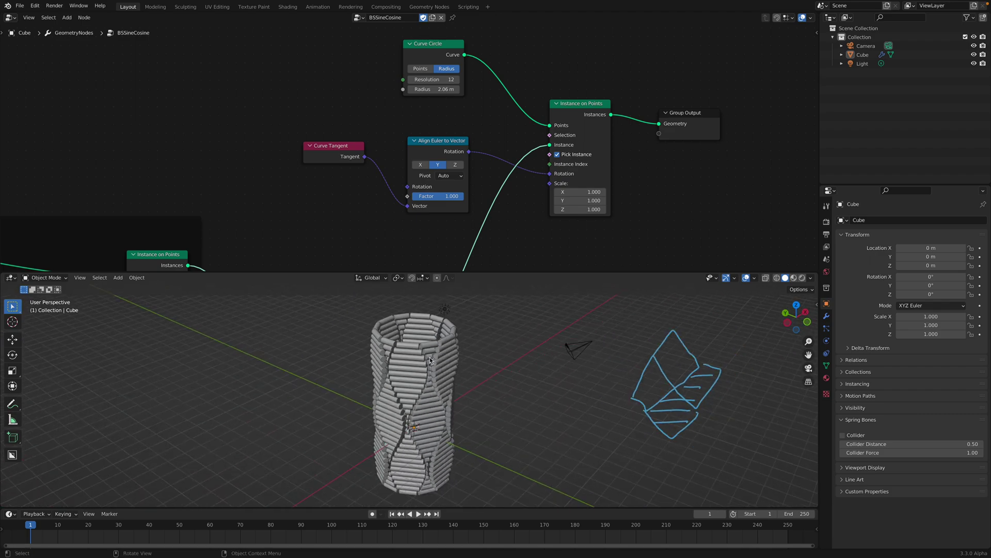
{"action": "mouse_move", "coordinate": [426, 346]}
{"action": "middle_mouse_down"}
{"action": "mouse_move", "coordinate": [491, 401]}
{"action": "mouse_move", "coordinate": [458, 397]}
{"action": "mouse_move", "coordinate": [472, 391]}
{"action": "middle_mouse_up"}
{"action": "scroll", "coordinate": [472, 391], "scroll_direction": "down", "scroll_amount": 3}
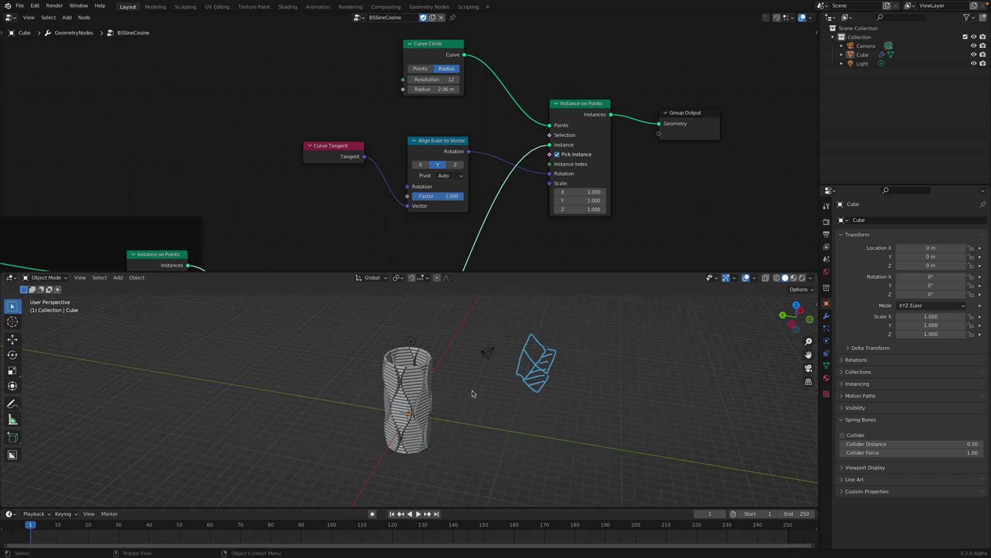
{"action": "right_click_drag", "start_coordinate": [540, 345], "coordinate": [546, 353]}
{"action": "scroll", "coordinate": [441, 388], "scroll_direction": "up", "scroll_amount": 4}
- Save the Blender file test_sine_cosine_002.blend
{"action": "key", "text": "ctrl+s"}
{"action": "mouse_move", "coordinate": [466, 397]}
{"action": "middle_mouse_down", "text": "shift"}
{"action": "mouse_move", "coordinate": [462, 379]}
{"action": "mouse_move", "coordinate": [482, 374]}
{"action": "mouse_move", "coordinate": [408, 384]}
{"action": "middle_mouse_up", "text": "shift"}
{"action": "scroll", "coordinate": [463, 379], "scroll_direction": "down", "scroll_amount": 3}
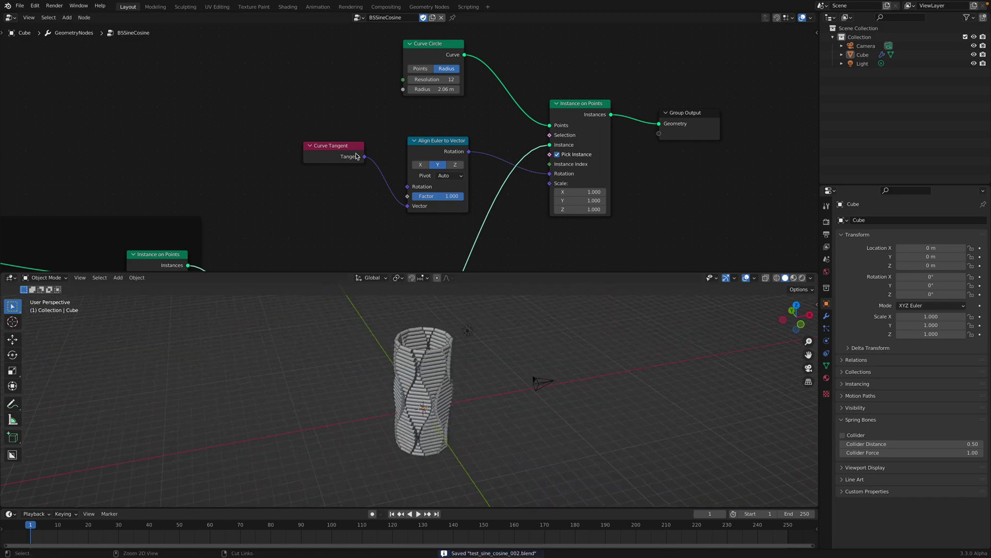
{"action": "scroll", "coordinate": [447, 118], "scroll_direction": "down", "scroll_amount": 5}
- Switch to Twitter and view the enlarged node setup from the reply about the wave on X-Z planes, closing it when done
{"action": "key", "text": "ctrl+Left"}
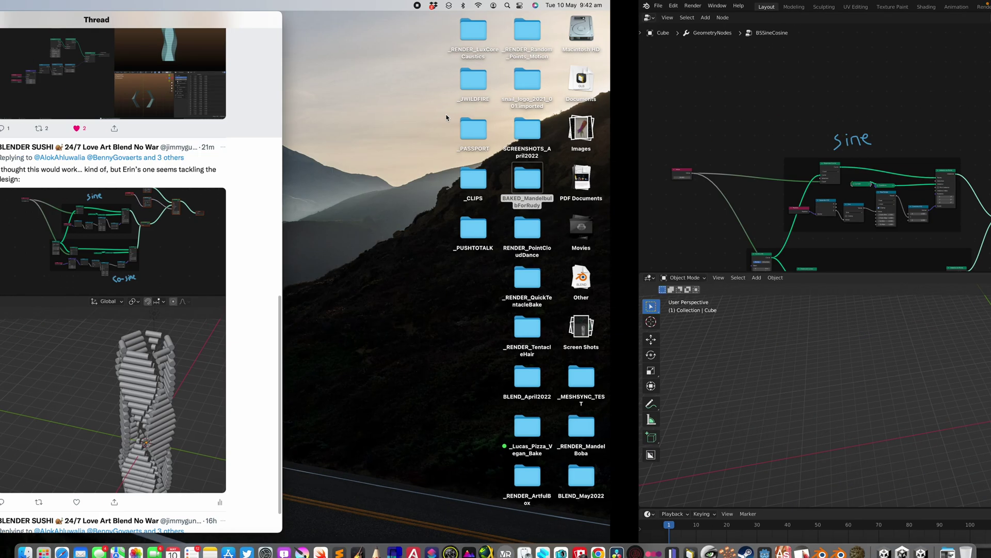
{"action": "scroll", "coordinate": [377, 162], "scroll_direction": "up", "scroll_amount": 5}
{"action": "left_click", "coordinate": [357, 203]}
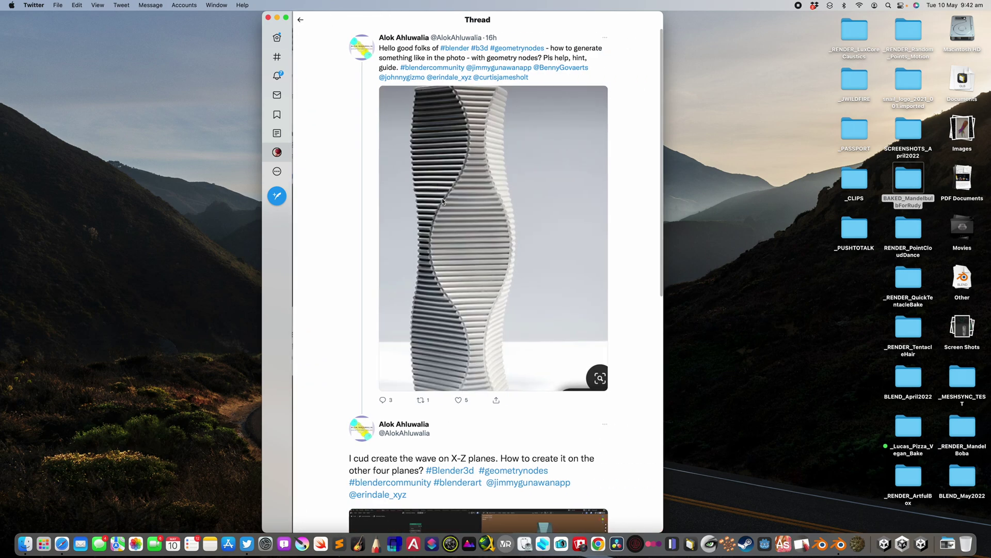
{"action": "scroll", "coordinate": [414, 217], "scroll_direction": "down", "scroll_amount": 5}
{"action": "scroll", "coordinate": [417, 304], "scroll_direction": "down", "scroll_amount": 2}
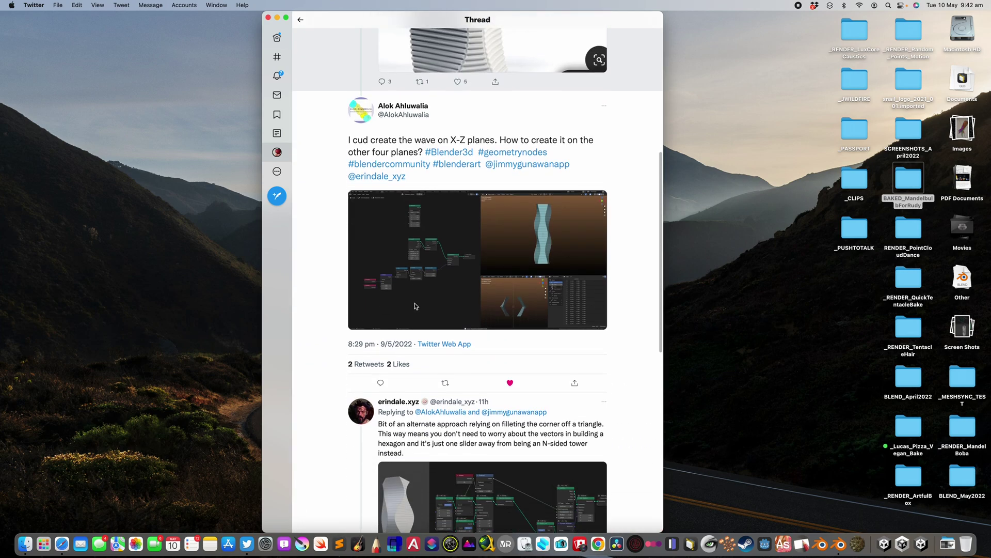
{"action": "left_click", "coordinate": [431, 250]}
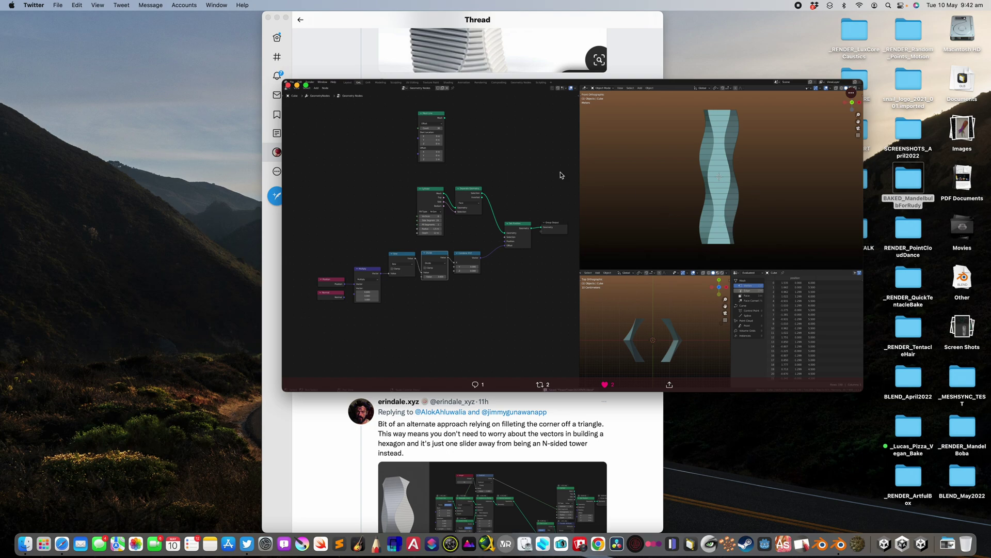
{"action": "left_click", "coordinate": [289, 87]}
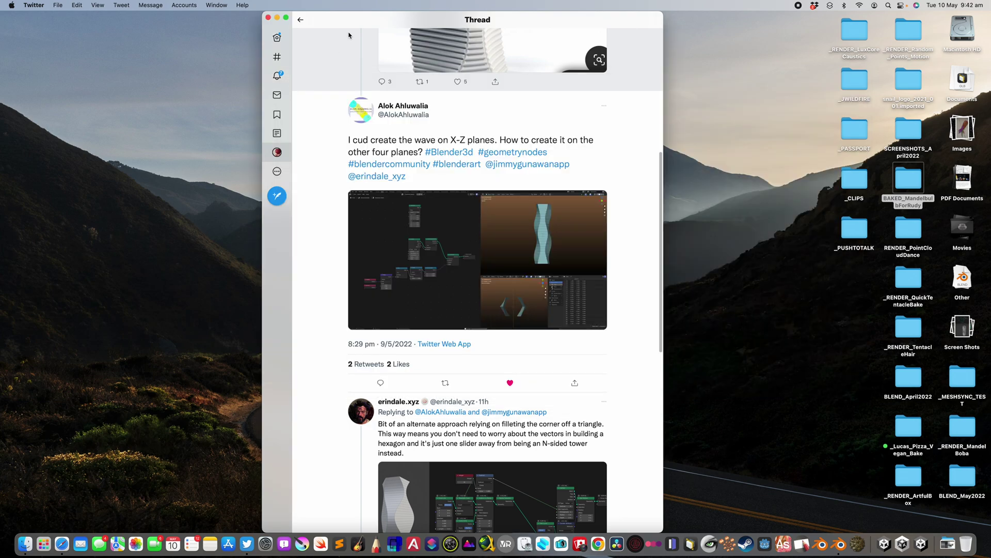
- Open the reply about filleting a triangle's corners, study its node graph image in an enlarged window, and close it
{"action": "left_click_drag", "start_coordinate": [355, 21], "coordinate": [303, 19]}
{"action": "scroll", "coordinate": [360, 274], "scroll_direction": "up", "scroll_amount": 6}
{"action": "scroll", "coordinate": [362, 280], "scroll_direction": "down", "scroll_amount": 4}
{"action": "scroll", "coordinate": [361, 279], "scroll_direction": "down", "scroll_amount": 5}
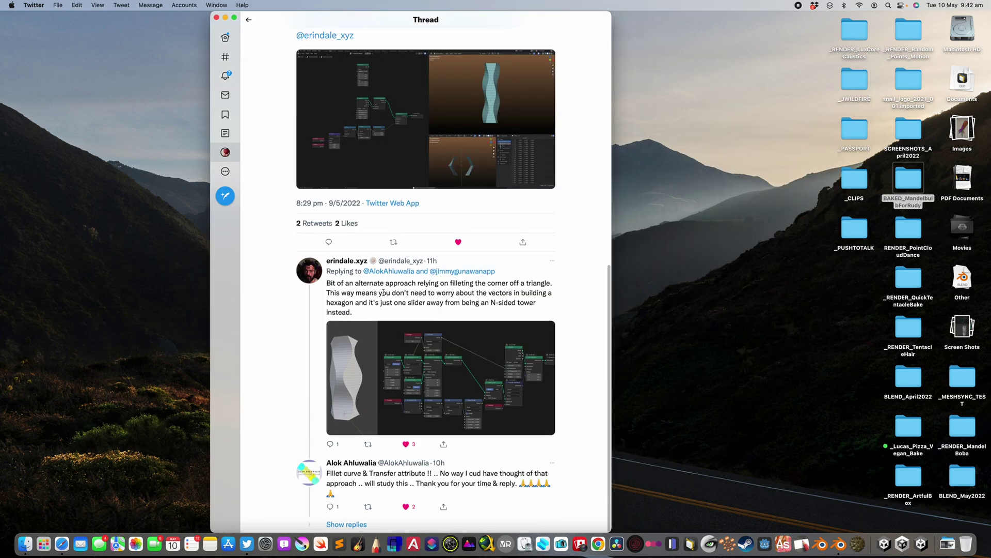
{"action": "left_click", "coordinate": [414, 313]}
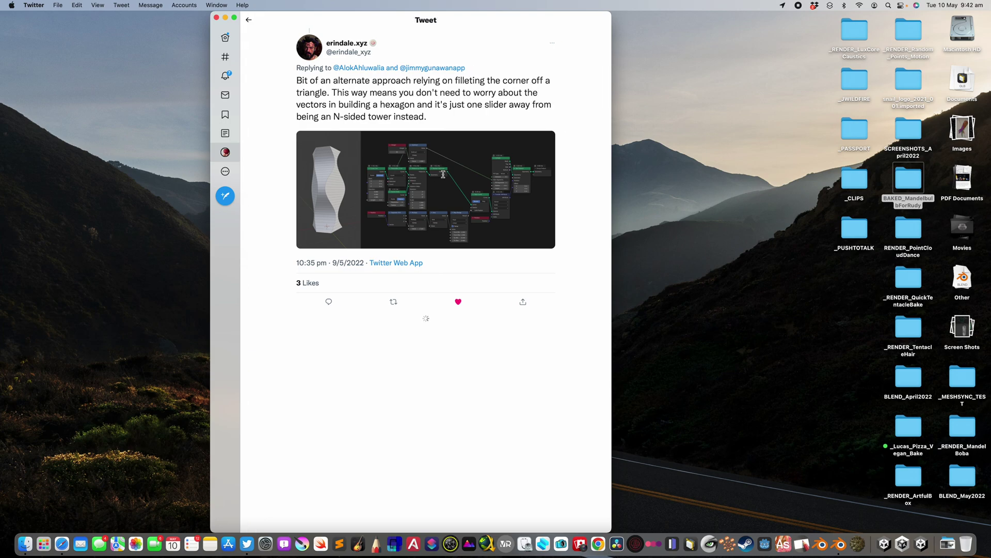
{"action": "left_click", "coordinate": [443, 174]}
{"action": "left_click_drag", "start_coordinate": [287, 270], "coordinate": [132, 402]}
{"action": "left_click_drag", "start_coordinate": [702, 401], "coordinate": [845, 461]}
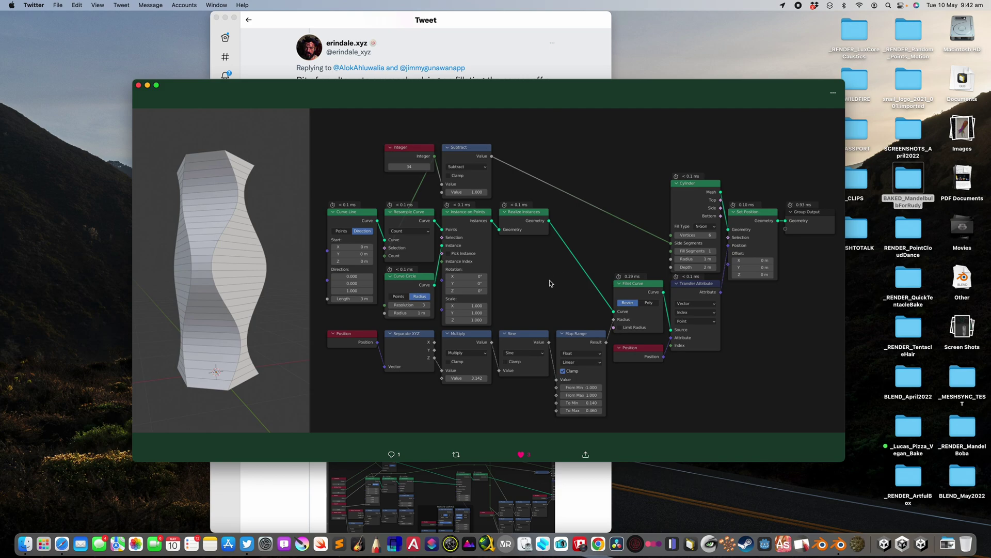
{"action": "left_click", "coordinate": [138, 86]}
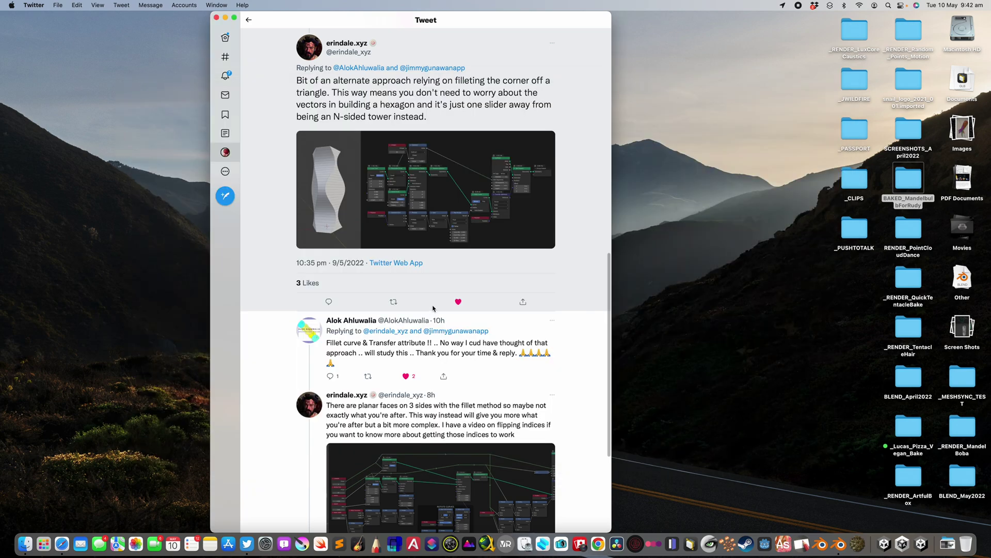
- View the node graph image with the Rotate Curves frame in the follow-up reply at a larger size and close it
{"action": "scroll", "coordinate": [442, 384], "scroll_direction": "down", "scroll_amount": 2}
{"action": "left_click", "coordinate": [446, 433]}
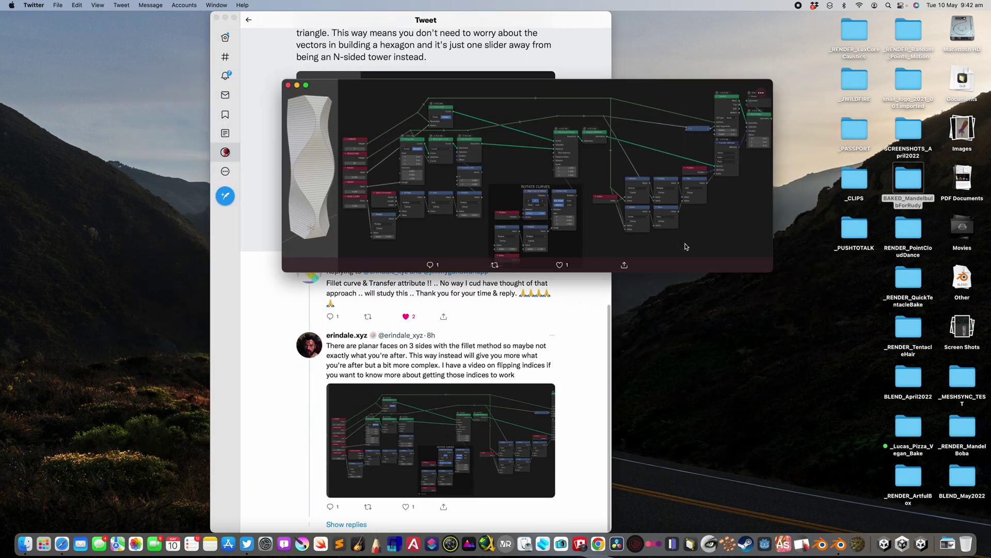
{"action": "left_click_drag", "start_coordinate": [772, 271], "coordinate": [910, 432]}
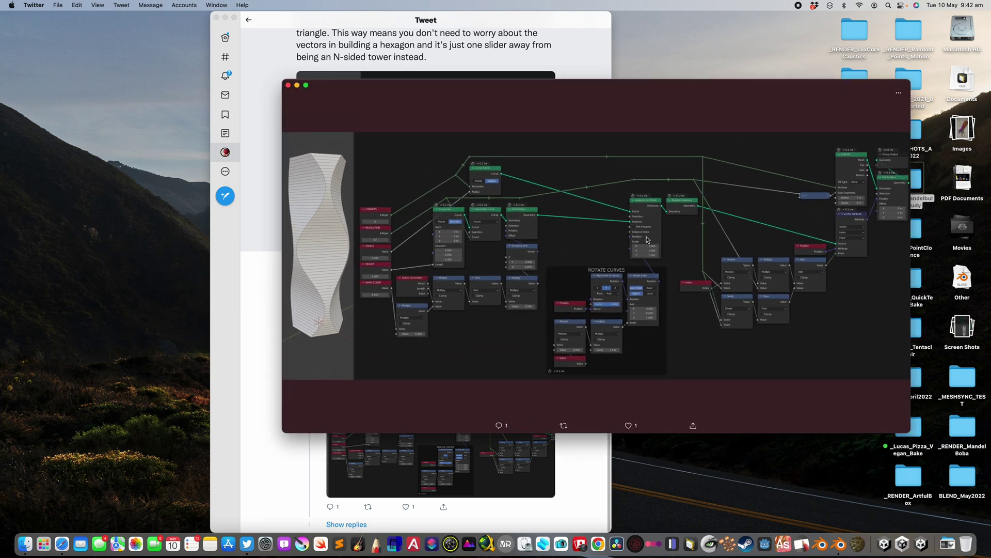
{"action": "left_click", "coordinate": [289, 86]}
- Save the node graph image from the fillet-approach reply as a photo and close its window
{"action": "scroll", "coordinate": [493, 201], "scroll_direction": "up", "scroll_amount": 6}
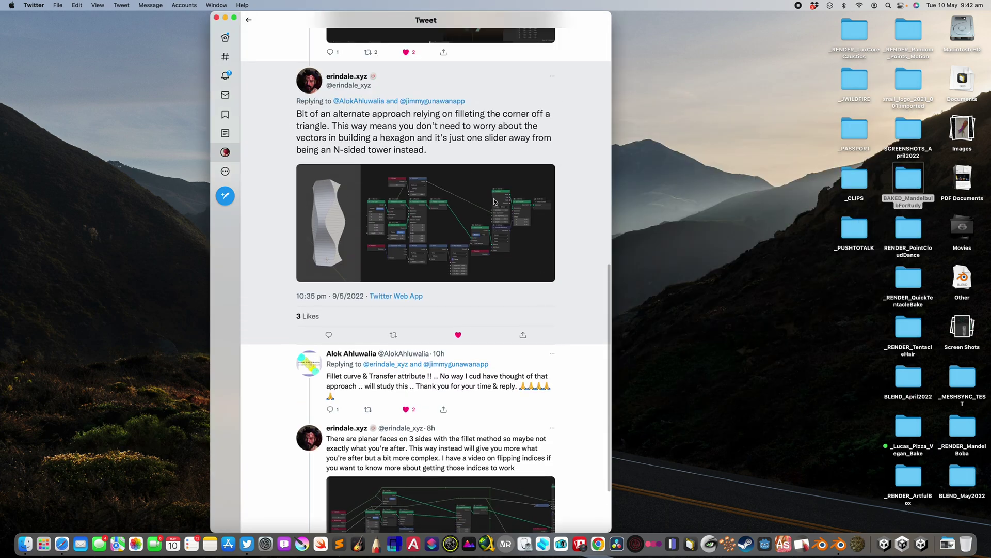
{"action": "scroll", "coordinate": [493, 202], "scroll_direction": "up", "scroll_amount": 2}
{"action": "scroll", "coordinate": [491, 225], "scroll_direction": "down", "scroll_amount": 2}
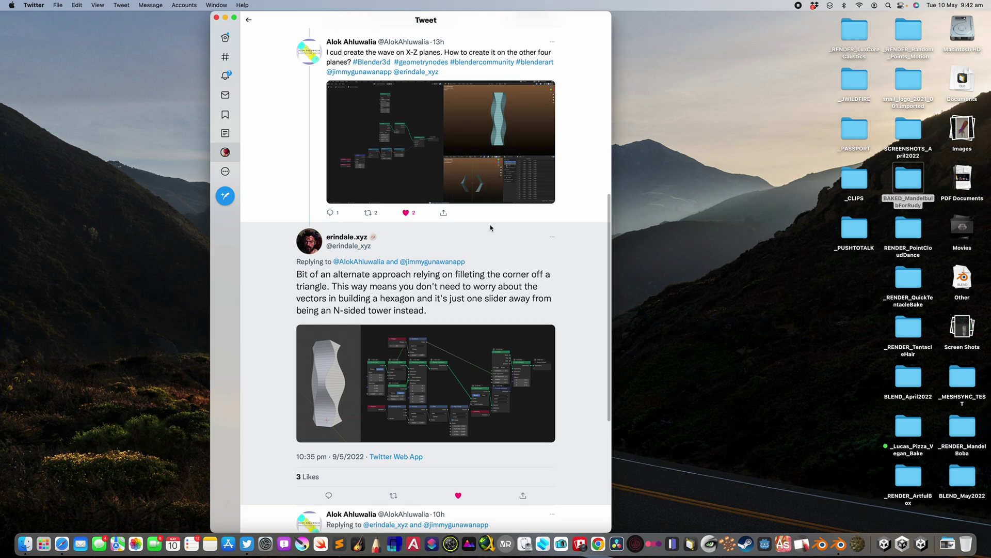
{"action": "scroll", "coordinate": [472, 209], "scroll_direction": "up", "scroll_amount": 8}
{"action": "scroll", "coordinate": [466, 203], "scroll_direction": "down", "scroll_amount": 10}
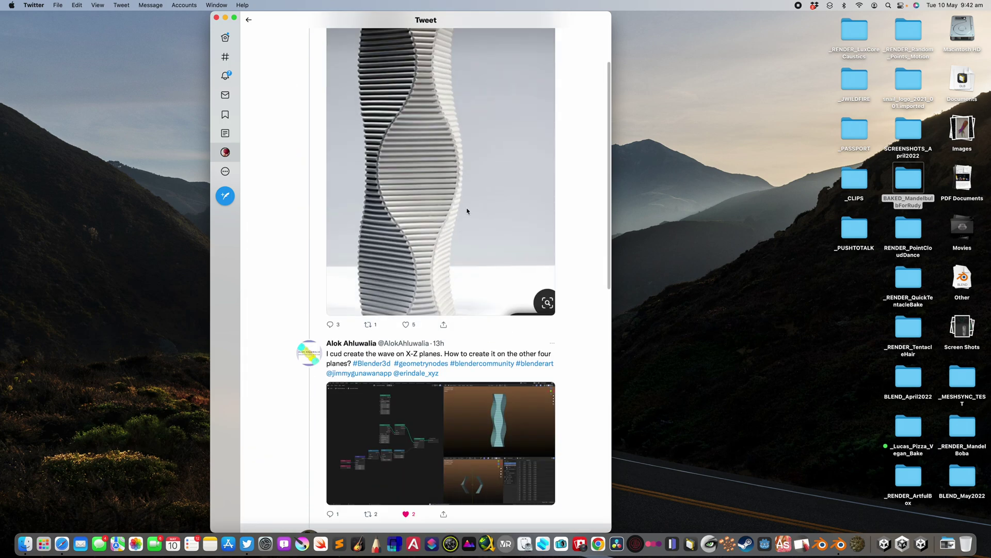
{"action": "left_click", "coordinate": [465, 323]}
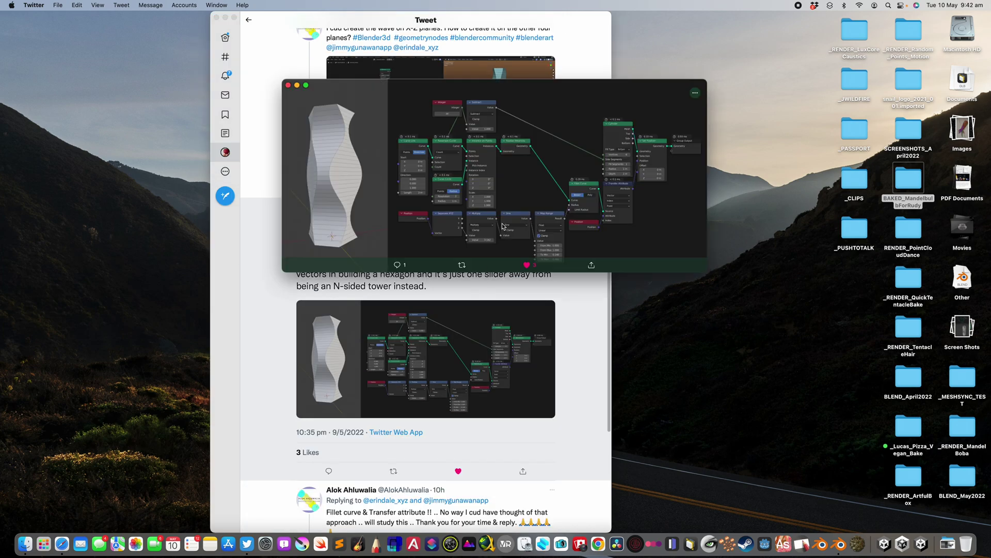
{"action": "right_click", "coordinate": [505, 206]}
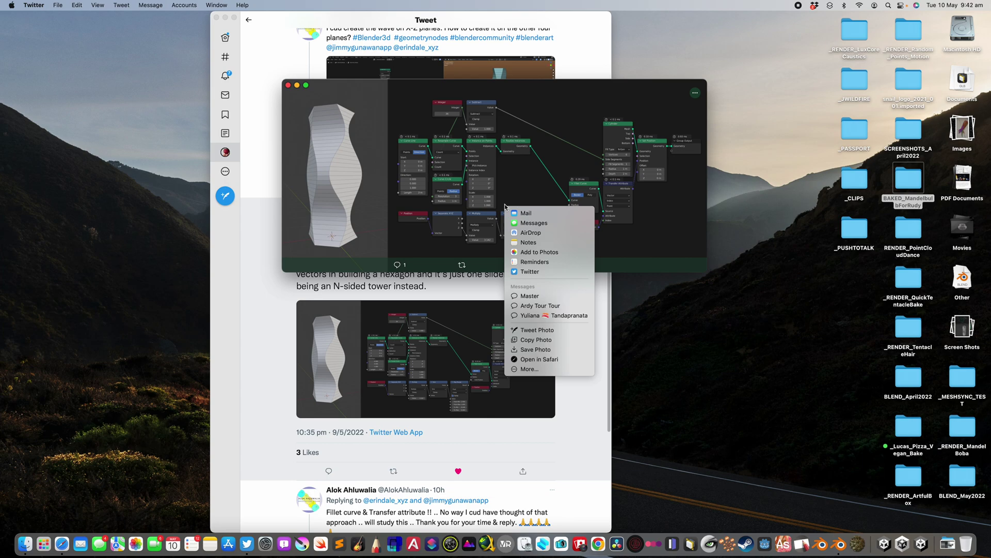
{"action": "left_click", "coordinate": [551, 349]}
{"action": "left_click", "coordinate": [288, 85]}
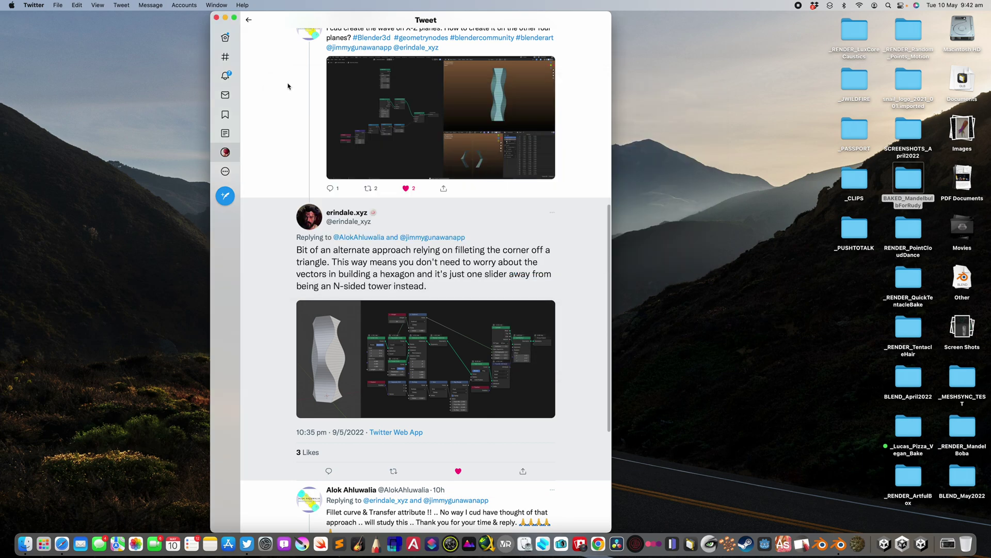
- Reopen the fillet-approach node graph image and enlarge its window for reference
{"action": "left_click", "coordinate": [391, 331]}
{"action": "left_click_drag", "start_coordinate": [282, 271], "coordinate": [124, 425]}
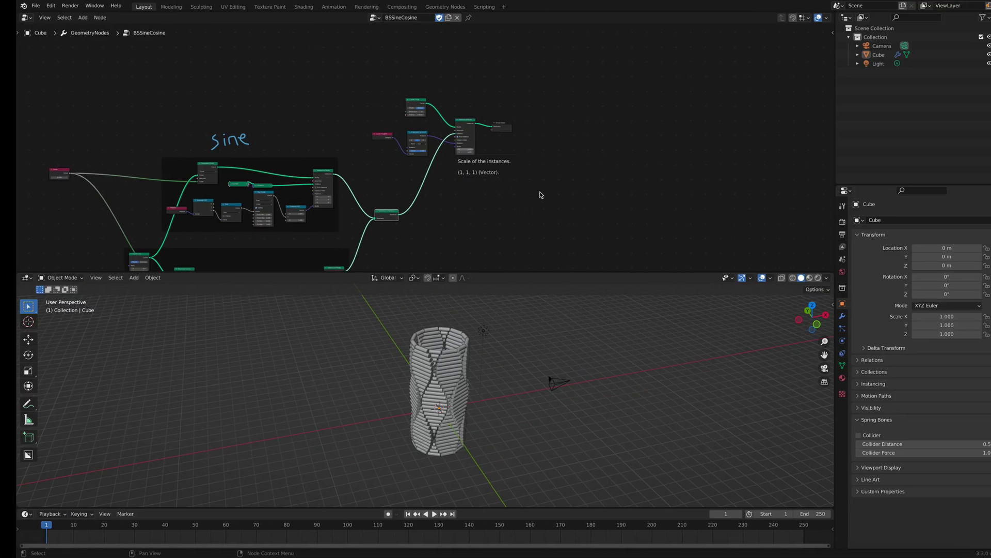
- Open the recent file eric_spin_building_002.blend and examine its twisted tower and reference node graph image
{"action": "left_click", "coordinate": [19, 6]}
{"action": "mouse_move", "coordinate": [41, 34]}
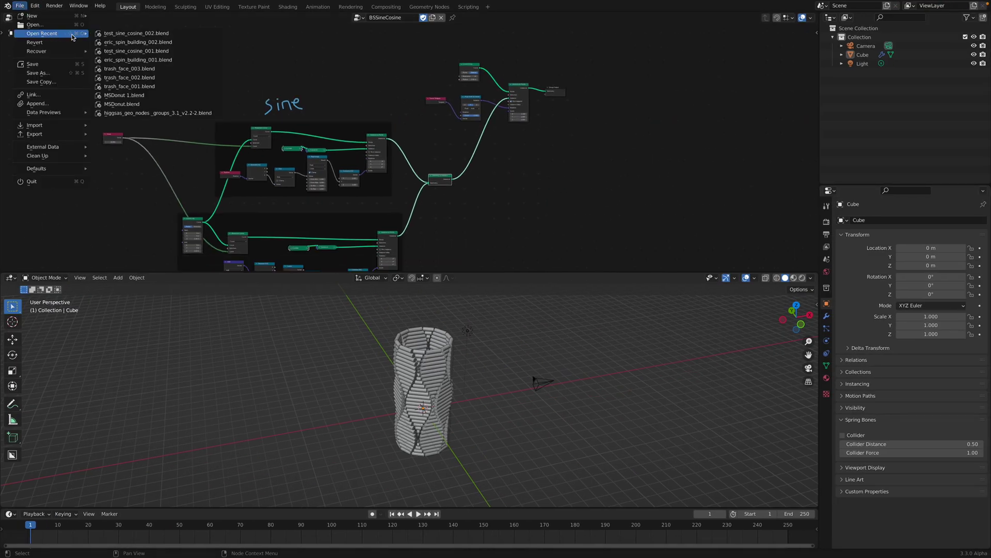
{"action": "left_click", "coordinate": [121, 42]}
{"action": "mouse_move", "coordinate": [561, 391]}
{"action": "middle_mouse_down"}
{"action": "mouse_move", "coordinate": [545, 396]}
{"action": "mouse_move", "coordinate": [552, 403]}
{"action": "middle_mouse_up"}
{"action": "scroll", "coordinate": [554, 402], "scroll_direction": "up", "scroll_amount": 2}
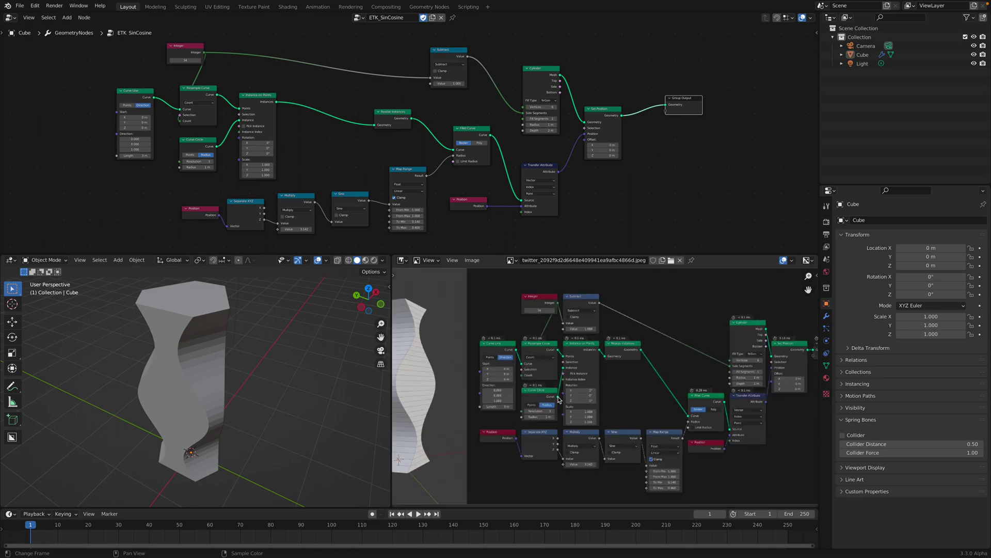
{"action": "scroll", "coordinate": [364, 364], "scroll_direction": "down", "scroll_amount": 2}
{"action": "scroll", "coordinate": [317, 369], "scroll_direction": "up", "scroll_amount": 2}
{"action": "middle_click_drag", "start_coordinate": [294, 372], "coordinate": [268, 362]}
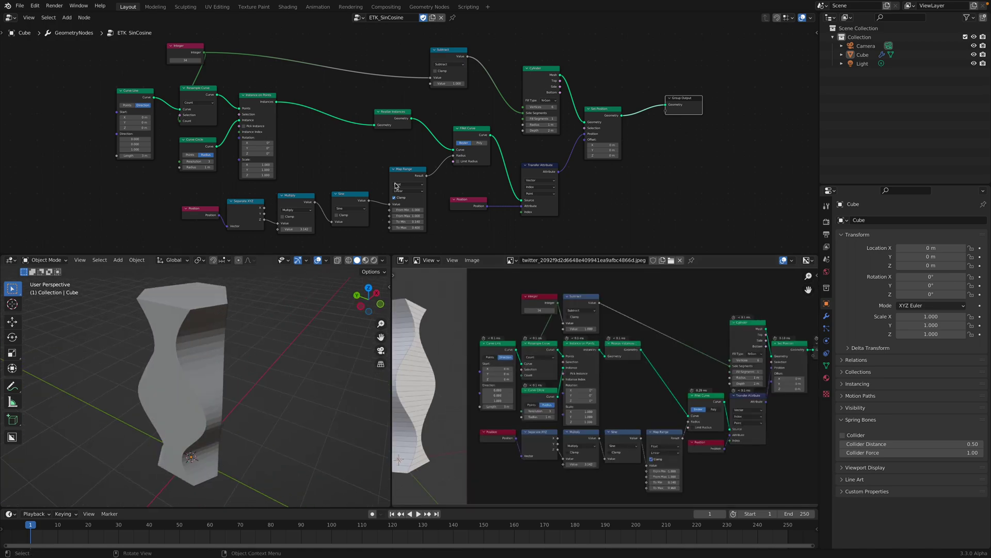
- Make the node editor area taller and move the Cylinder node higher in the ETK_SinCosine graph
{"action": "middle_click_drag", "start_coordinate": [446, 136], "coordinate": [449, 159]}
{"action": "scroll", "coordinate": [449, 159], "scroll_direction": "up", "scroll_amount": 2}
{"action": "left_click_drag", "start_coordinate": [512, 255], "coordinate": [510, 309]}
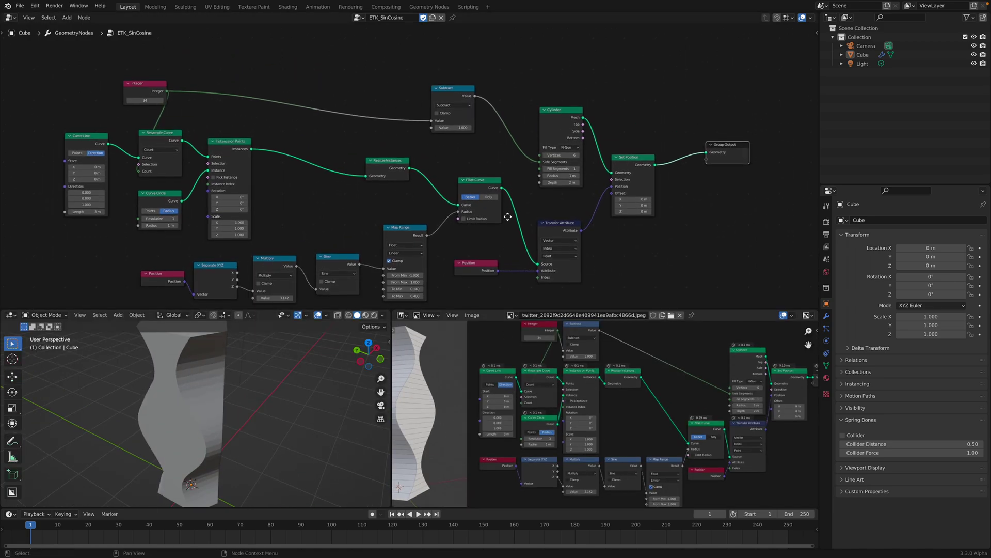
{"action": "scroll", "coordinate": [476, 181], "scroll_direction": "up", "scroll_amount": 3}
{"action": "mouse_move", "coordinate": [507, 215]}
{"action": "middle_mouse_down"}
{"action": "mouse_move", "coordinate": [476, 182]}
{"action": "mouse_move", "coordinate": [502, 214]}
{"action": "middle_mouse_up"}
{"action": "left_click_drag", "start_coordinate": [555, 96], "coordinate": [550, 78]}
{"action": "scroll", "coordinate": [563, 95], "scroll_direction": "down", "scroll_amount": 2}
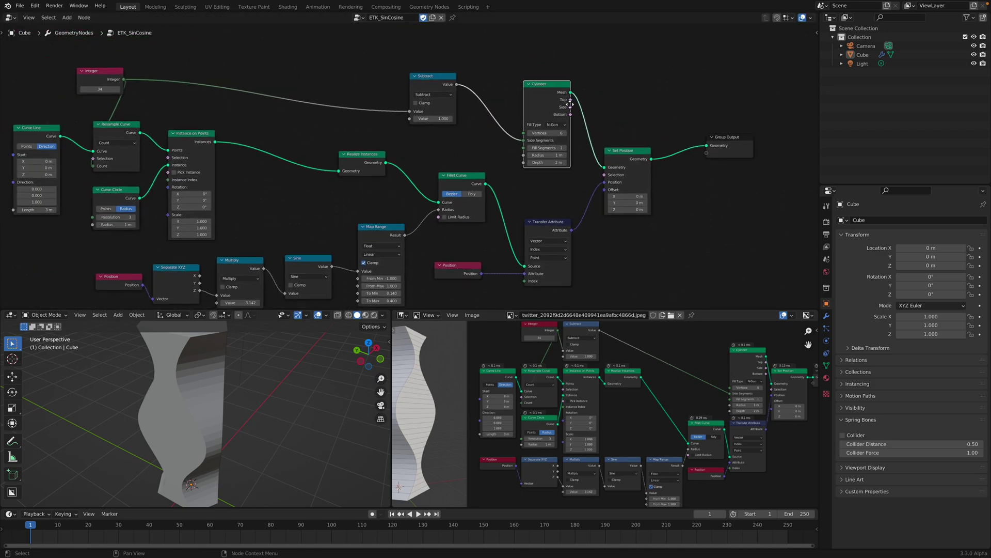
- Move the Integer node farther from Resample Curve and nudge the Cylinder and Curve Circle nodes
{"action": "mouse_move", "coordinate": [568, 102]}
{"action": "middle_mouse_down"}
{"action": "mouse_move", "coordinate": [585, 103]}
{"action": "mouse_move", "coordinate": [552, 102]}
{"action": "middle_mouse_up"}
{"action": "middle_click_drag", "start_coordinate": [263, 100], "coordinate": [316, 94]}
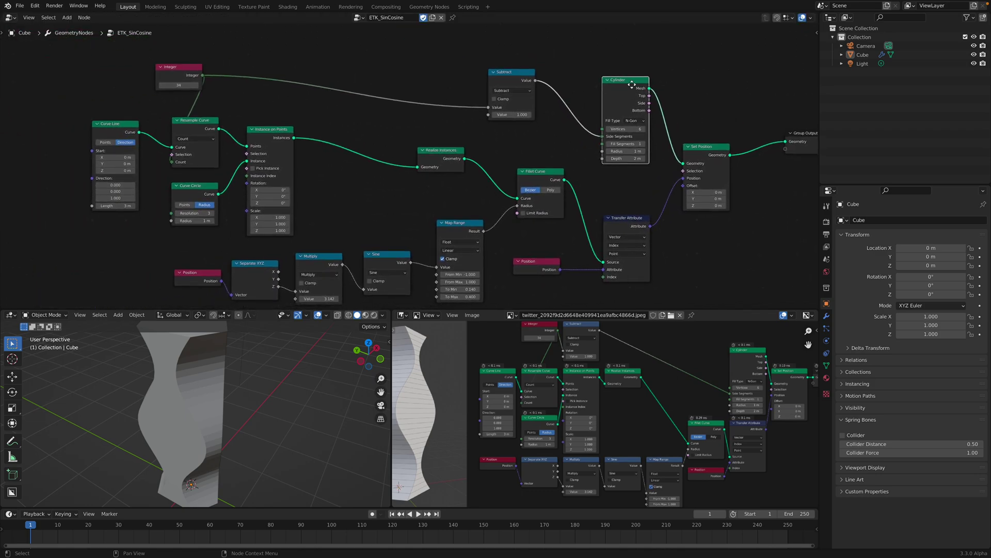
{"action": "left_click_drag", "start_coordinate": [632, 84], "coordinate": [631, 83]}
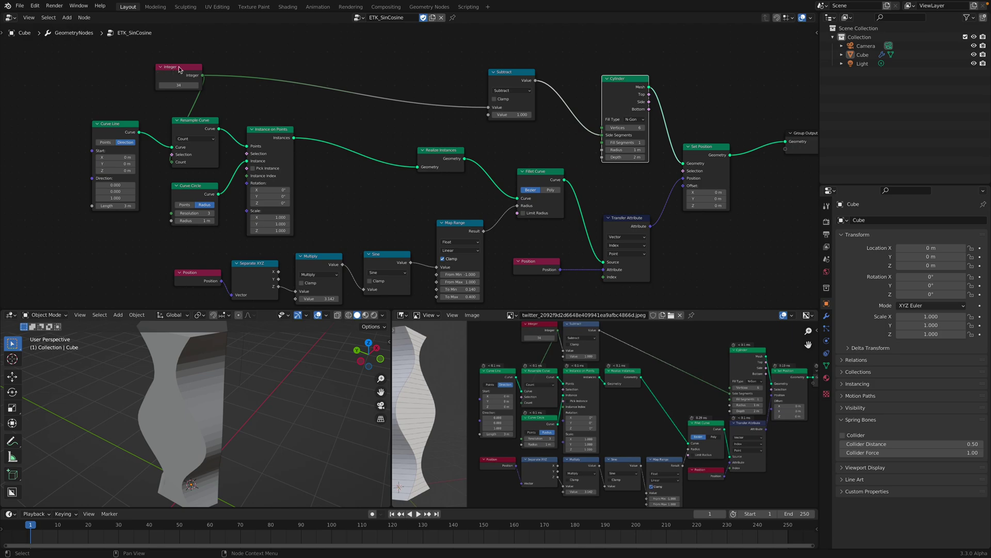
{"action": "left_click_drag", "start_coordinate": [179, 69], "coordinate": [152, 63]}
{"action": "middle_click_drag", "start_coordinate": [185, 177], "coordinate": [181, 139]}
{"action": "left_click_drag", "start_coordinate": [185, 150], "coordinate": [187, 153]}
{"action": "scroll", "coordinate": [193, 151], "scroll_direction": "up", "scroll_amount": 2}
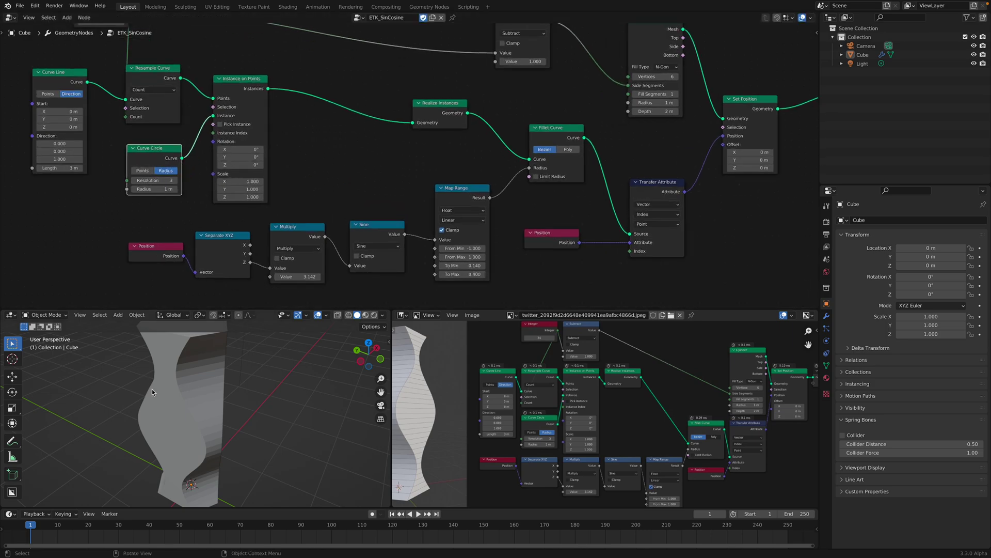
- Sketch a triangle with cut corners and an upward arrow beside the tower in the 3D viewport
{"action": "scroll", "coordinate": [238, 378], "scroll_direction": "down", "scroll_amount": 3}
{"action": "middle_click_drag", "start_coordinate": [271, 378], "coordinate": [207, 379], "text": "shift"}
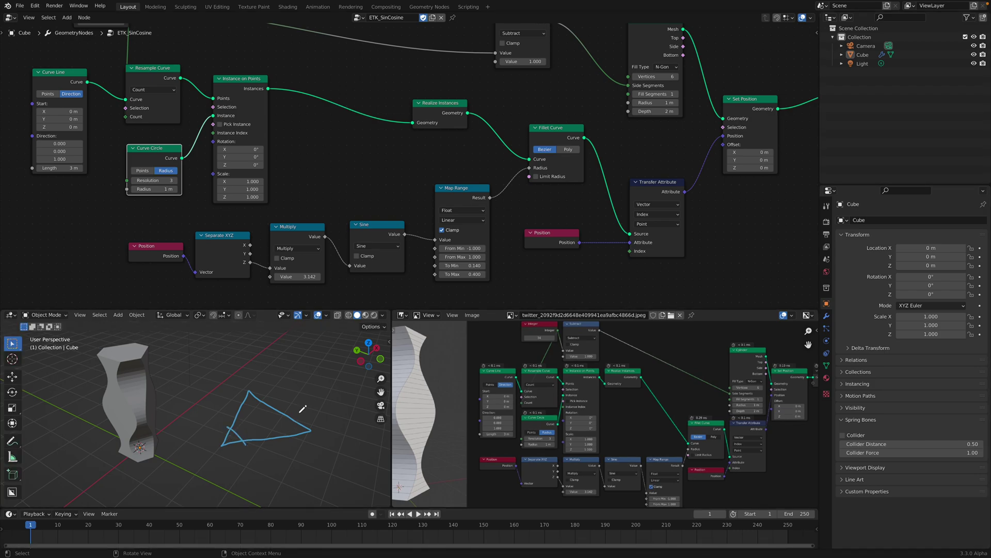
{"action": "middle_click_drag", "start_coordinate": [279, 391], "coordinate": [237, 426]}
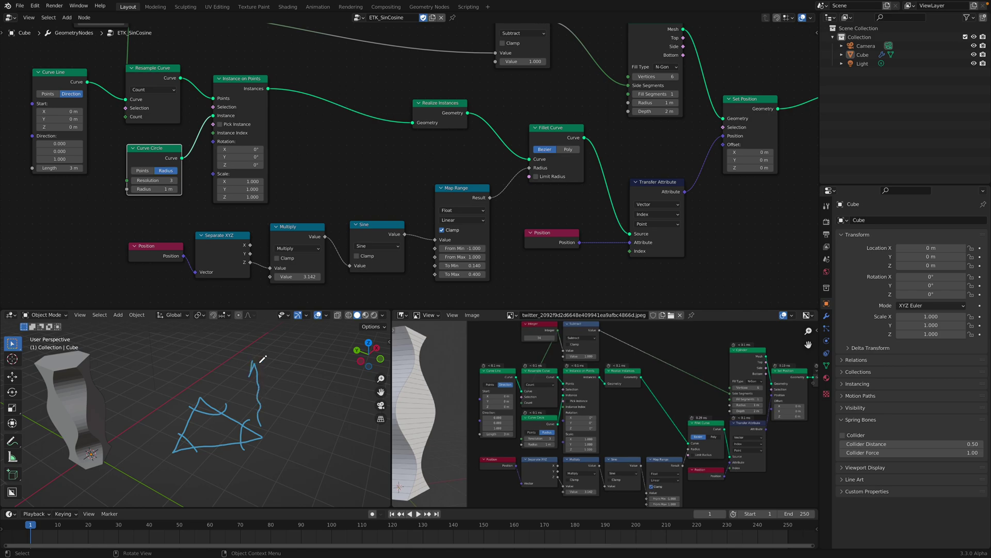
{"action": "scroll", "coordinate": [253, 434], "scroll_direction": "down", "scroll_amount": 2}
{"action": "scroll", "coordinate": [206, 434], "scroll_direction": "up", "scroll_amount": 1}
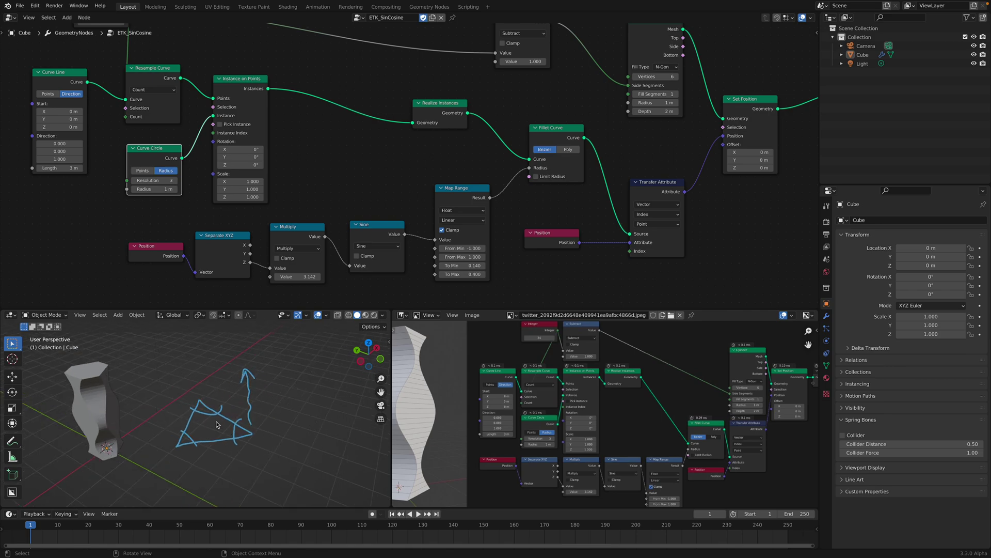
{"action": "middle_click_drag", "start_coordinate": [280, 443], "coordinate": [261, 422]}
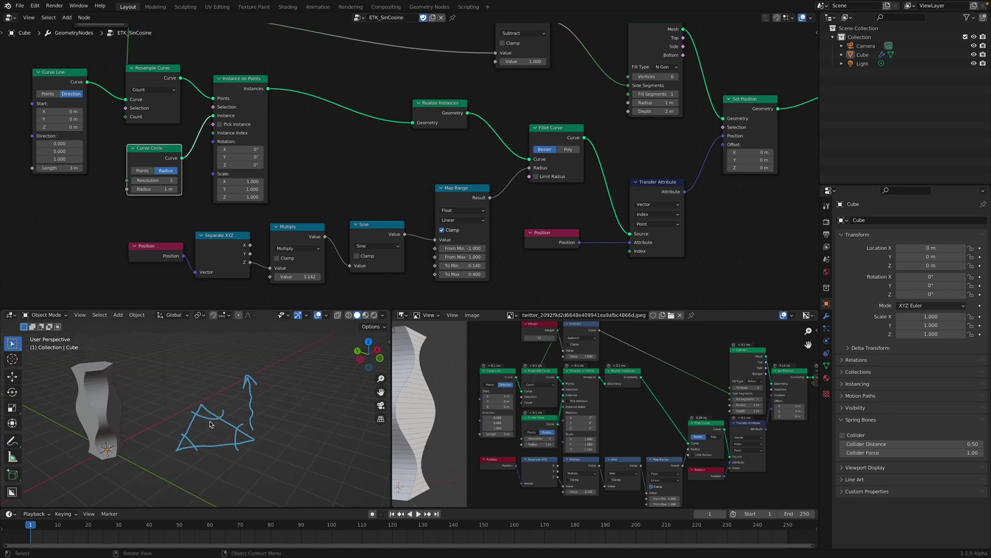
- Erase the triangle and arrow sketch from the 3D viewport and save the file
{"action": "middle_click_drag", "start_coordinate": [614, 127], "coordinate": [581, 171]}
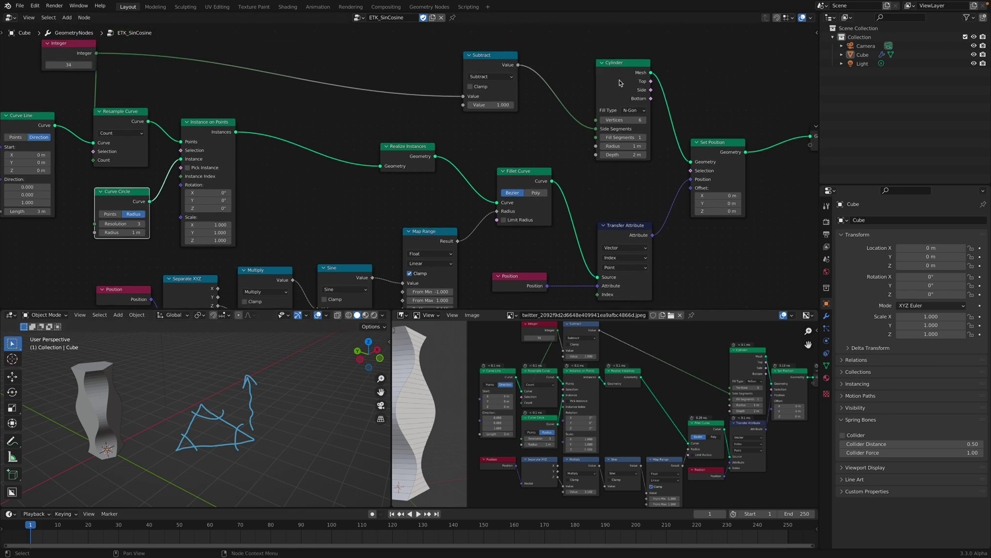
{"action": "left_click_drag", "start_coordinate": [620, 82], "coordinate": [623, 76]}
{"action": "middle_click_drag", "start_coordinate": [196, 395], "coordinate": [209, 395], "text": "shift"}
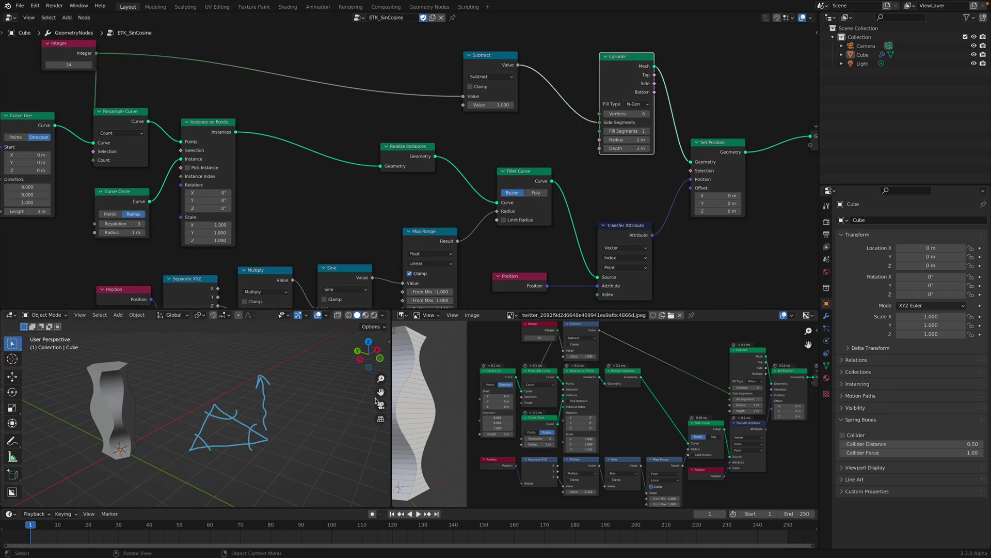
{"action": "mouse_move", "coordinate": [274, 384]}
{"action": "right_mouse_down"}
{"action": "mouse_move", "coordinate": [243, 411]}
{"action": "mouse_move", "coordinate": [265, 454]}
{"action": "right_mouse_up"}
{"action": "mouse_move", "coordinate": [256, 420]}
{"action": "middle_mouse_down", "text": "shift"}
{"action": "mouse_move", "coordinate": [306, 429]}
{"action": "mouse_move", "coordinate": [334, 451]}
{"action": "middle_mouse_up", "text": "shift"}
{"action": "key", "text": "ctrl+s"}
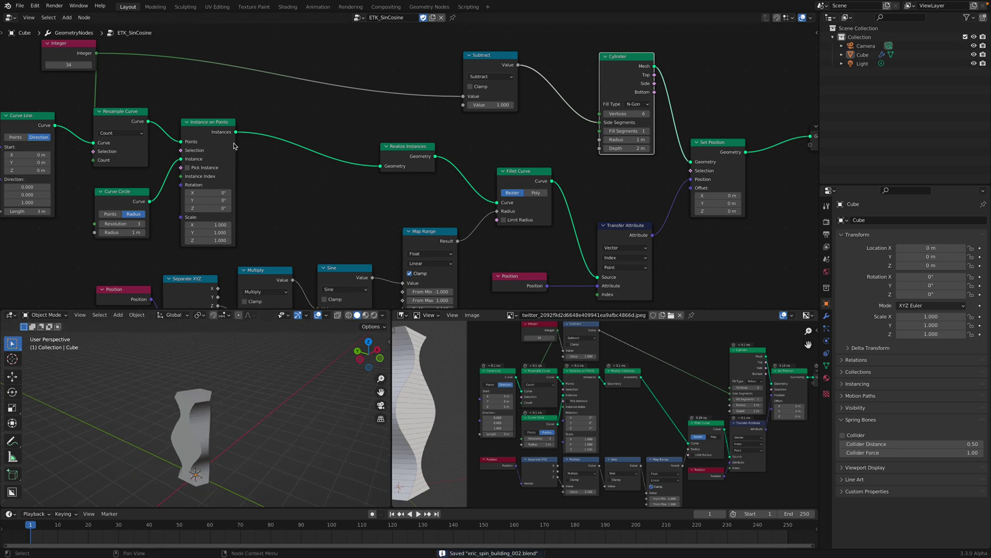
- Set the Cylinder node's Vertices to 12 and inspect the tower
{"action": "scroll", "coordinate": [235, 146], "scroll_direction": "down", "scroll_amount": 2}
{"action": "middle_click_drag", "start_coordinate": [303, 176], "coordinate": [351, 163]}
{"action": "middle_click_drag", "start_coordinate": [244, 430], "coordinate": [238, 441]}
{"action": "scroll", "coordinate": [408, 167], "scroll_direction": "up", "scroll_amount": 1}
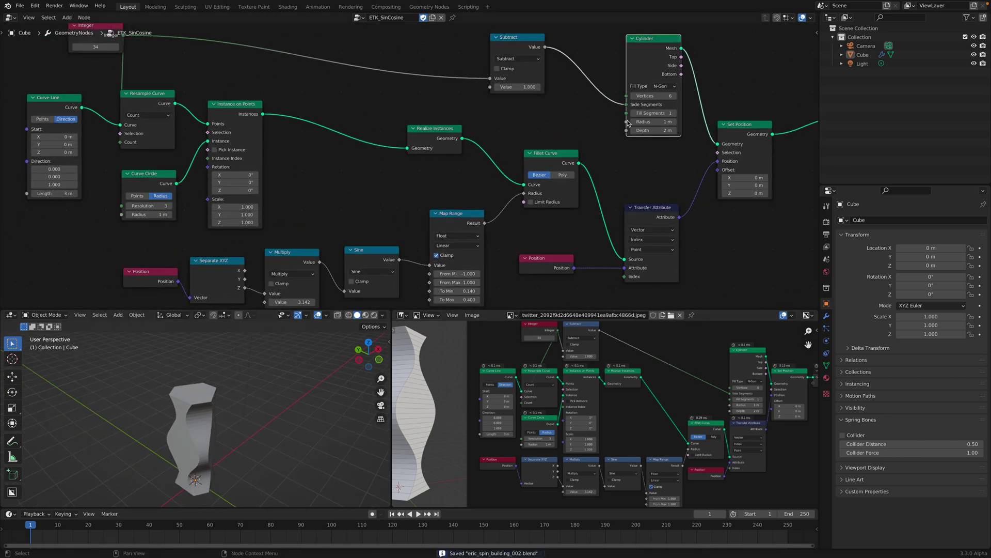
{"action": "double_click", "coordinate": [656, 97]}
{"action": "type", "text": "12"}
{"action": "key", "text": "Return"}
{"action": "mouse_move", "coordinate": [254, 442]}
{"action": "middle_mouse_down"}
{"action": "mouse_move", "coordinate": [225, 414]}
{"action": "mouse_move", "coordinate": [257, 438]}
{"action": "middle_mouse_up"}
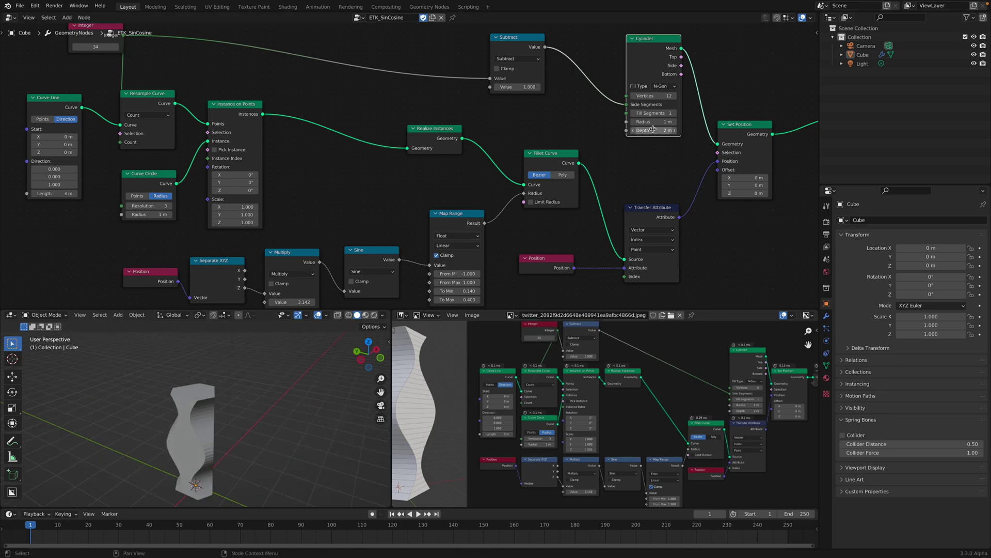
- Raise the Curve Circle node's Resolution to 6 and inspect the tower from another angle
{"action": "left_click", "coordinate": [171, 206]}
{"action": "left_click", "coordinate": [171, 207]}
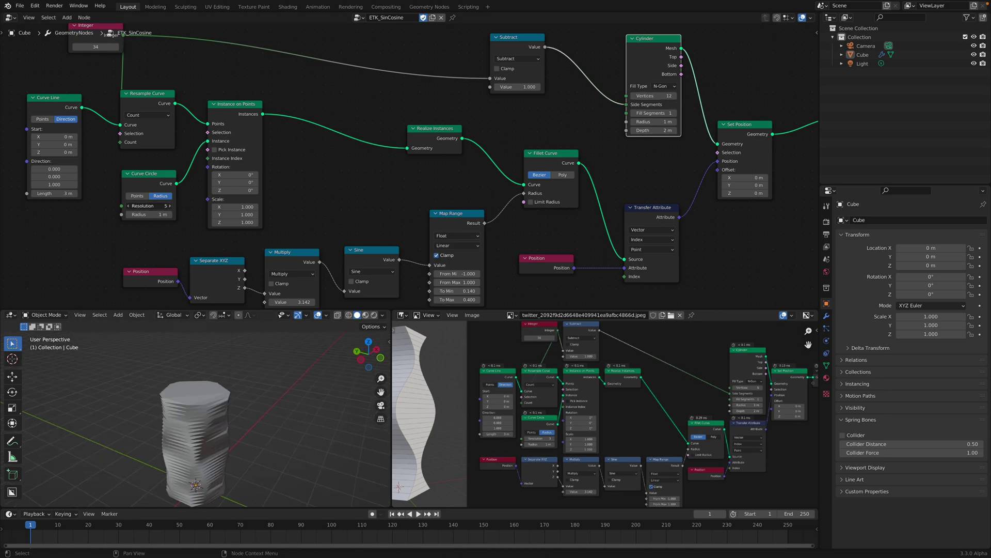
{"action": "left_click", "coordinate": [171, 207]}
{"action": "middle_click_drag", "start_coordinate": [246, 469], "coordinate": [242, 432]}
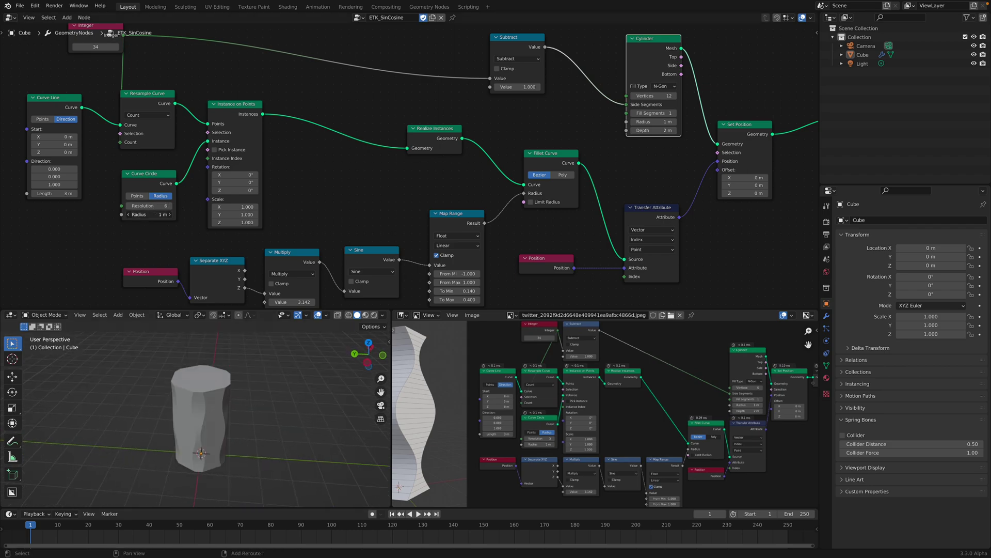
- Reduce the Curve Circle node's Radius to 0.58 m and inspect the slimmer tower
{"action": "left_click_drag", "start_coordinate": [148, 214], "coordinate": [127, 214]}
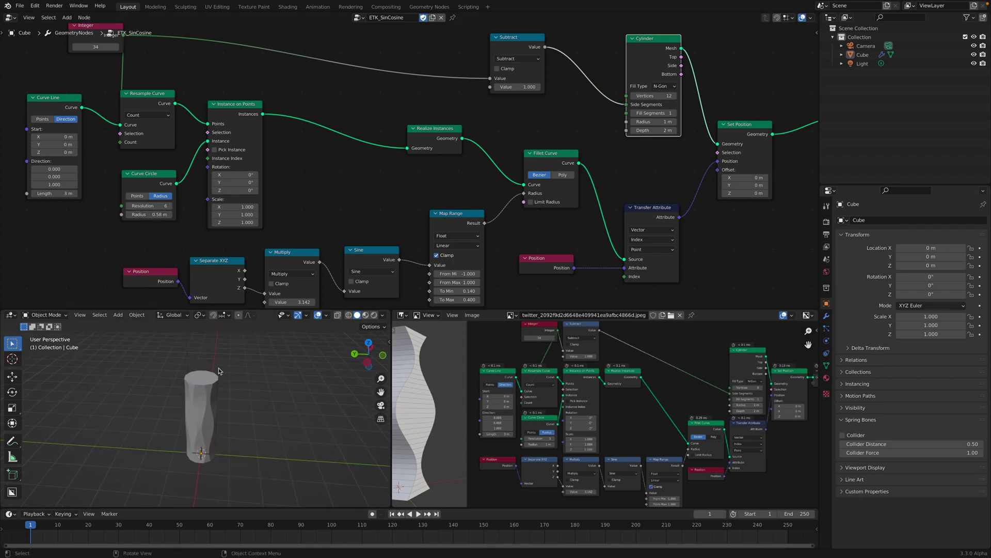
{"action": "middle_click_drag", "start_coordinate": [219, 370], "coordinate": [227, 424]}
{"action": "scroll", "coordinate": [236, 393], "scroll_direction": "up", "scroll_amount": 2}
{"action": "middle_click_drag", "start_coordinate": [211, 385], "coordinate": [246, 395]}
{"action": "scroll", "coordinate": [325, 140], "scroll_direction": "down", "scroll_amount": 6}
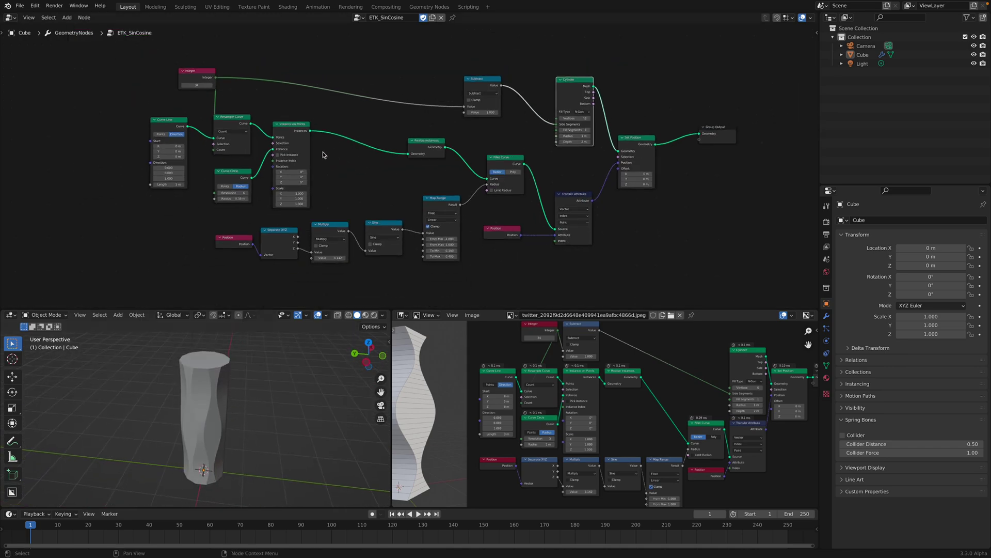
{"action": "scroll", "coordinate": [503, 368], "scroll_direction": "down", "scroll_amount": 5}
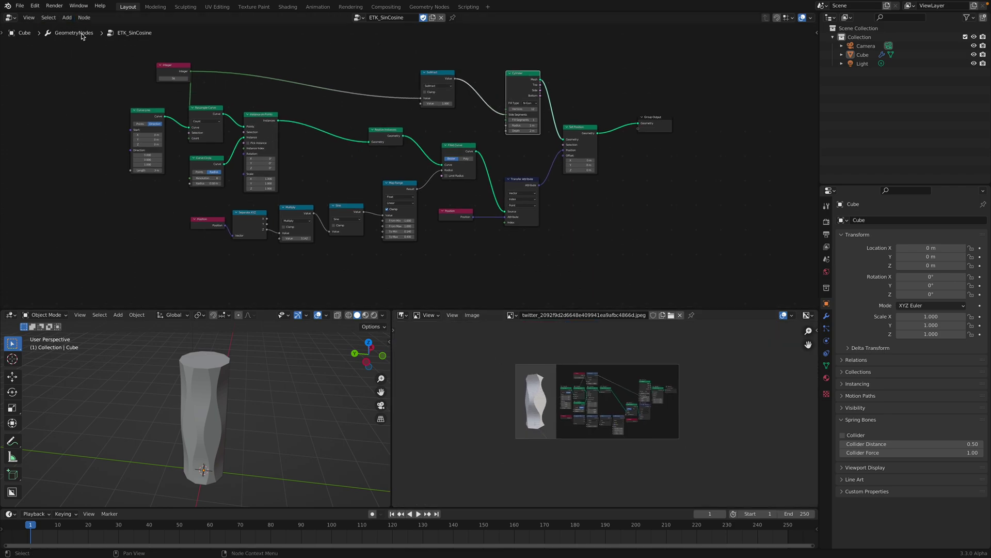
- Start a new Blender file without saving the changes to eric_spin_building_002.blend
{"action": "left_click", "coordinate": [20, 5]}
{"action": "mouse_move", "coordinate": [32, 16]}
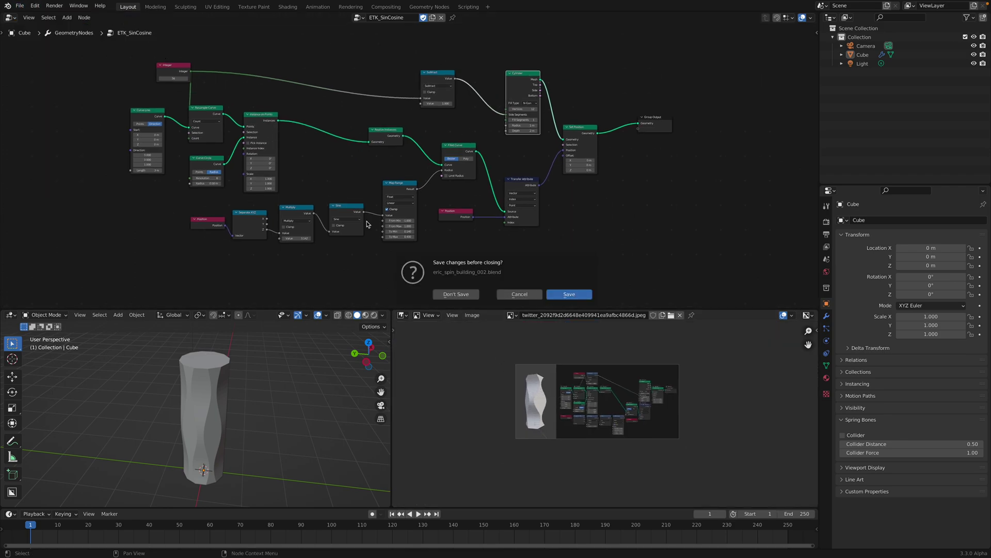
{"action": "left_click", "coordinate": [465, 295]}
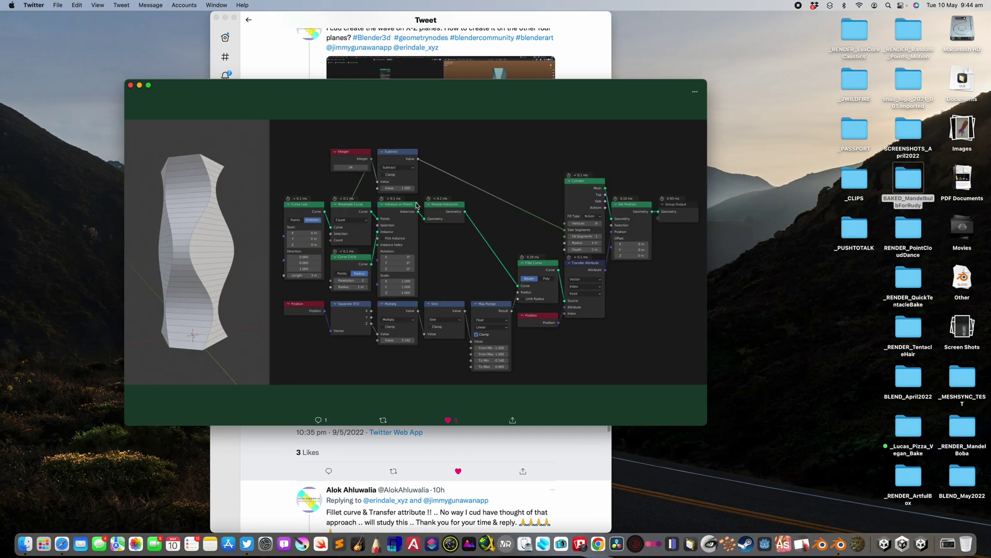
- Close the enlarged node graph image in Twitter and open the Downloads folder in Finder
{"action": "left_click", "coordinate": [131, 86]}
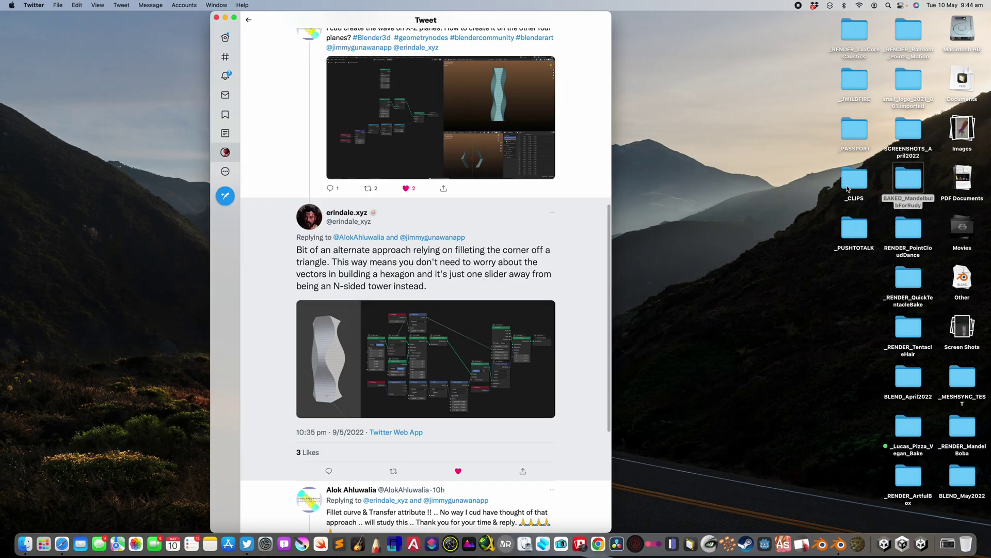
{"action": "double_click", "coordinate": [848, 187]}
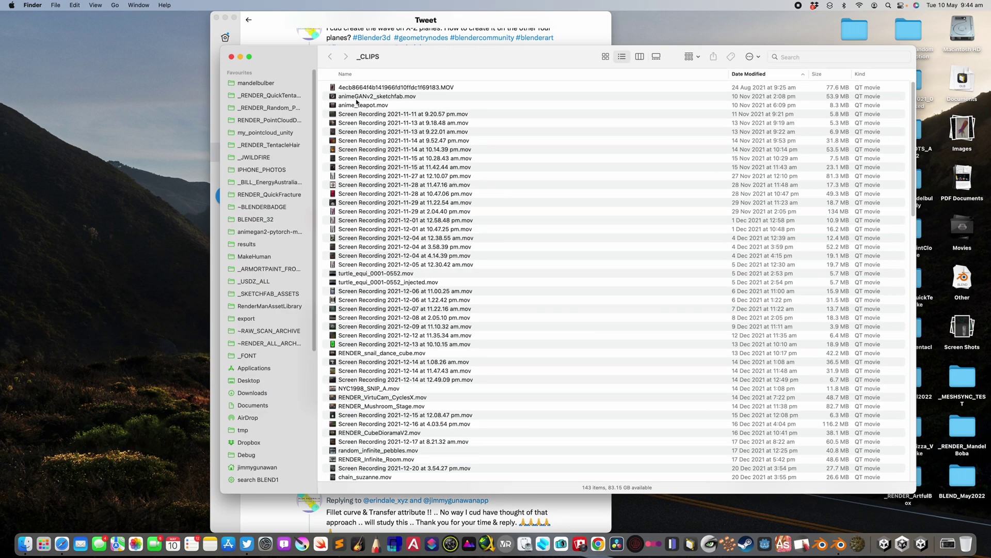
{"action": "left_click", "coordinate": [261, 359]}
{"action": "left_click", "coordinate": [262, 395]}
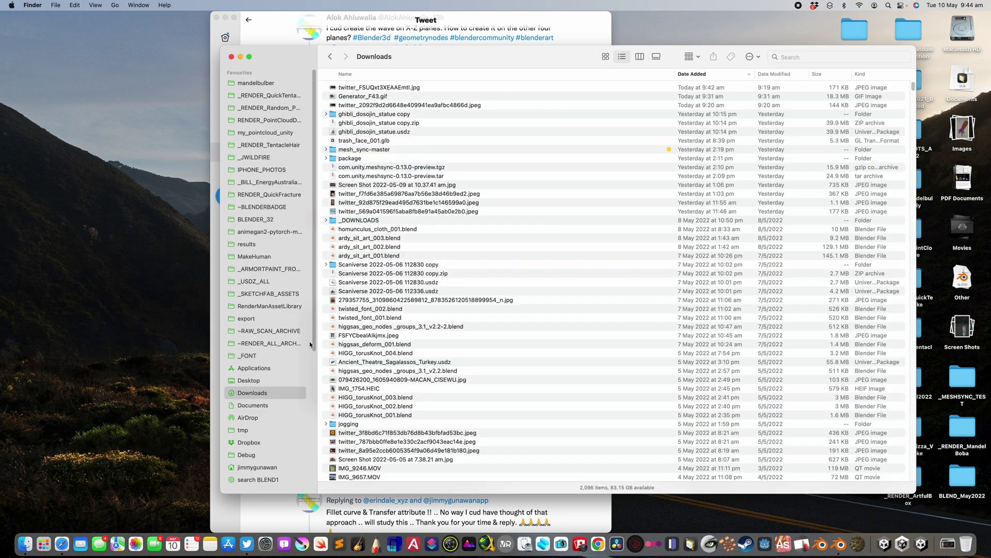
- Preview the downloaded node graph image twitter_FSUQxt3XEAAEmtI.jpg and close the preview
{"action": "left_click", "coordinate": [416, 88]}
{"action": "key", "text": "space"}
{"action": "left_click", "coordinate": [314, 237]}
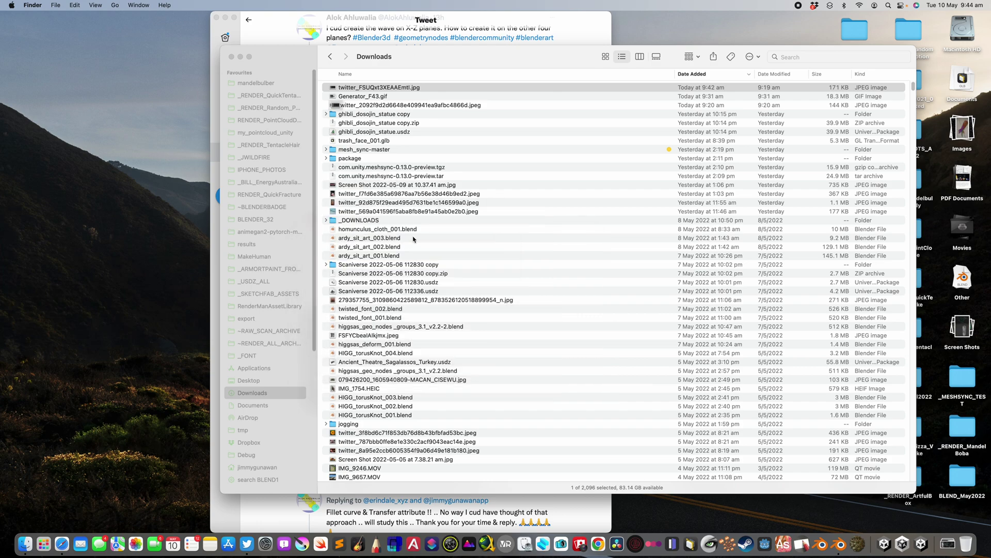
- Switch to Blender, split the 3D viewport into two stacked areas, and make the upper one a Geometry Node Editor
{"action": "key", "text": "ctrl+Right"}
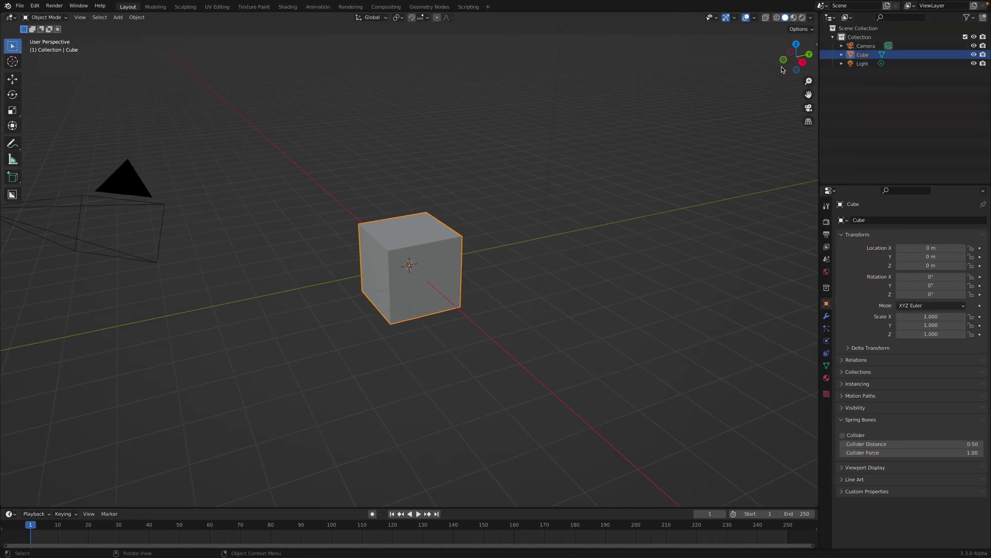
{"action": "left_click_drag", "start_coordinate": [816, 14], "coordinate": [785, 281]}
{"action": "left_click", "coordinate": [11, 17]}
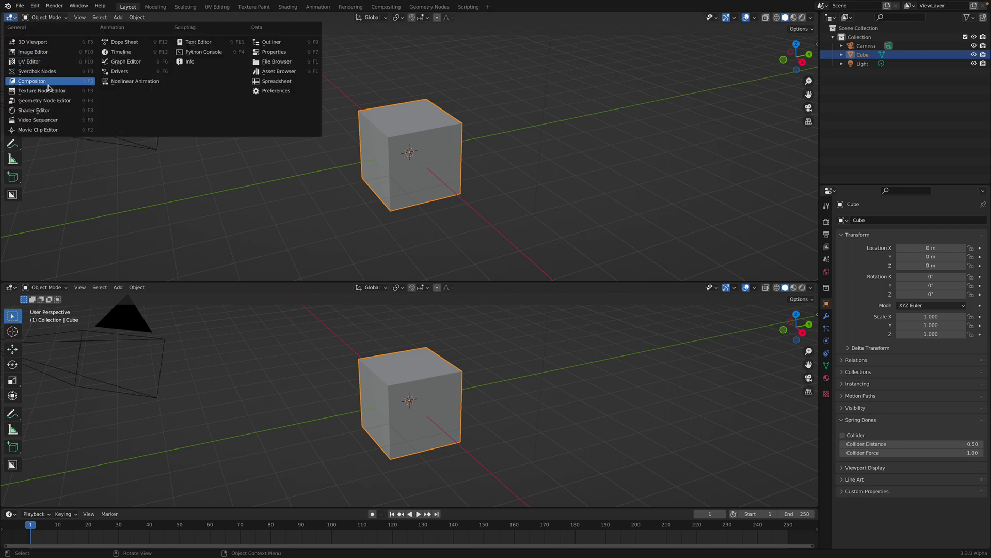
{"action": "left_click", "coordinate": [57, 101]}
- Create a new geometry node tree on the default cube
{"action": "middle_click_drag", "start_coordinate": [386, 379], "coordinate": [401, 373]}
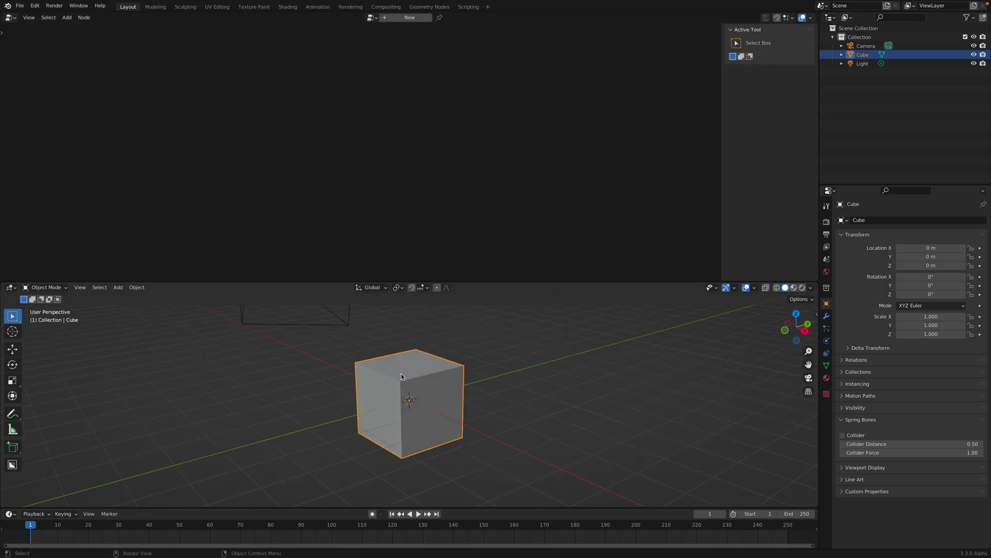
{"action": "left_click", "coordinate": [402, 19]}
{"action": "scroll", "coordinate": [361, 129], "scroll_direction": "up", "scroll_amount": 3}
{"action": "middle_click_drag", "start_coordinate": [350, 168], "coordinate": [346, 137]}
{"action": "scroll", "coordinate": [408, 101], "scroll_direction": "up", "scroll_amount": 3}
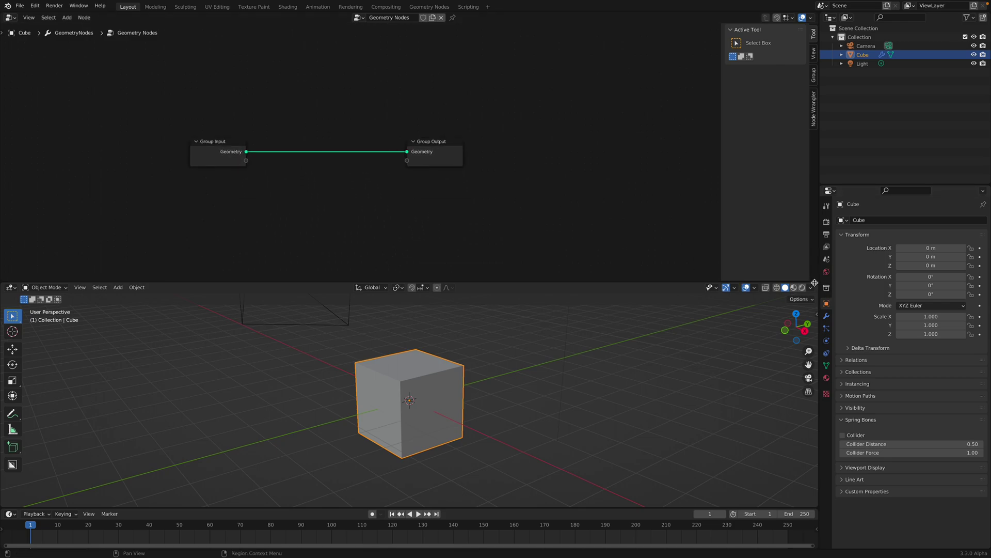
- Split the 3D viewport side by side, make the new area an Image Editor, and enlarge both lower areas
{"action": "left_click_drag", "start_coordinate": [815, 284], "coordinate": [523, 256]}
{"action": "left_click", "coordinate": [484, 287]}
{"action": "left_click", "coordinate": [504, 321]}
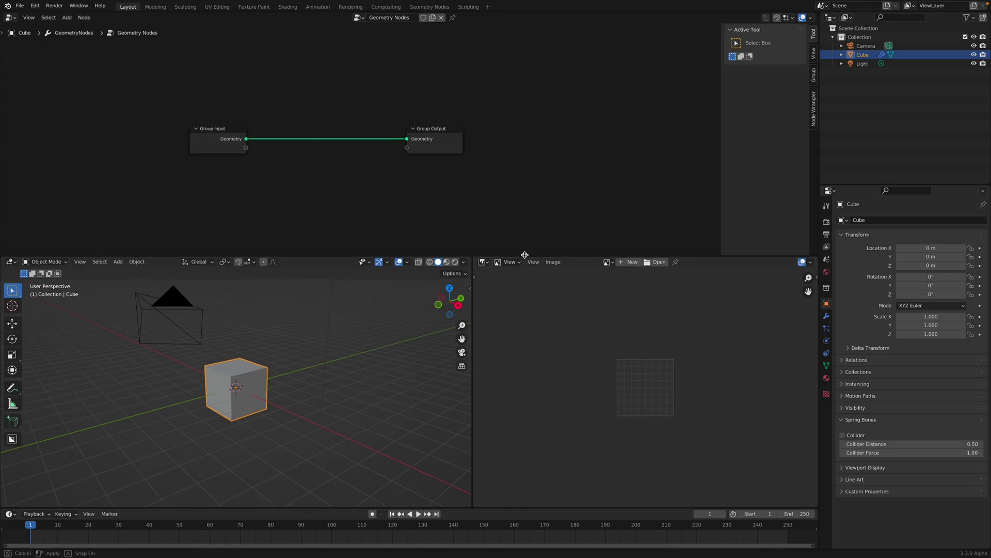
- Load twitter_FSUQxt3XEAAEmtI.jpg from the Finder Downloads folder into Blender's Image Editor
{"action": "key", "text": "ctrl+Left"}
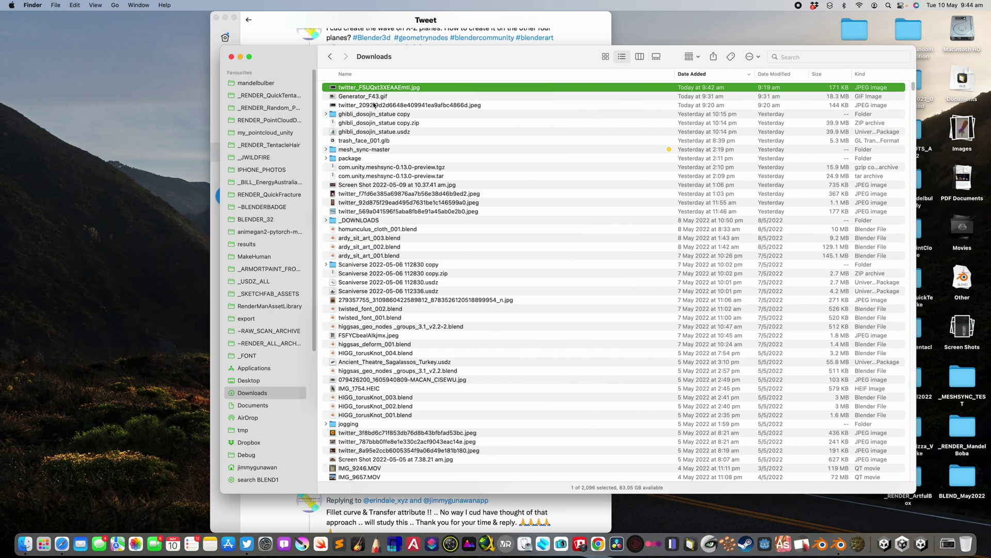
{"action": "left_click_drag", "start_coordinate": [372, 91], "coordinate": [623, 351]}
{"action": "key", "text": "ctrl+Right"}
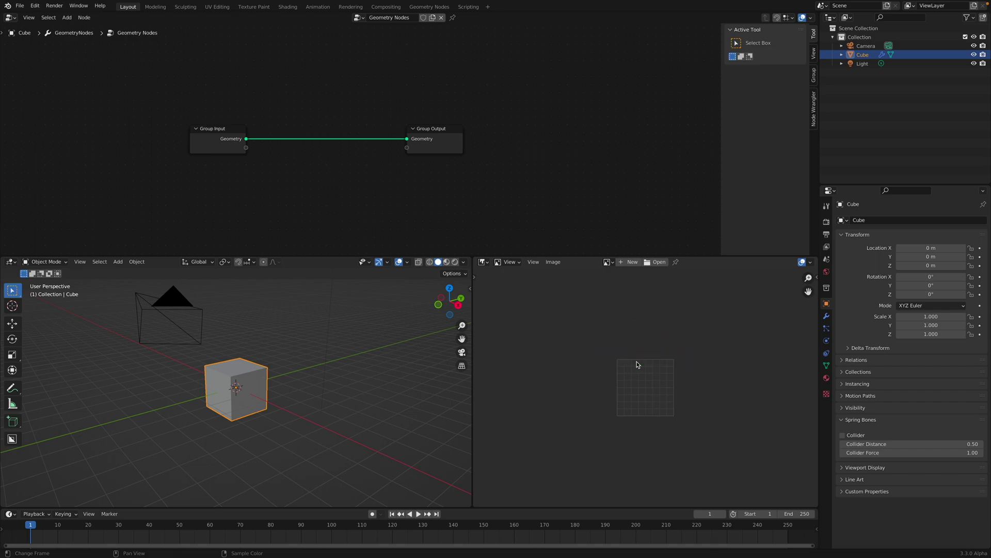
{"action": "scroll", "coordinate": [621, 341], "scroll_direction": "down", "scroll_amount": 4}
{"action": "scroll", "coordinate": [623, 346], "scroll_direction": "up", "scroll_amount": 2}
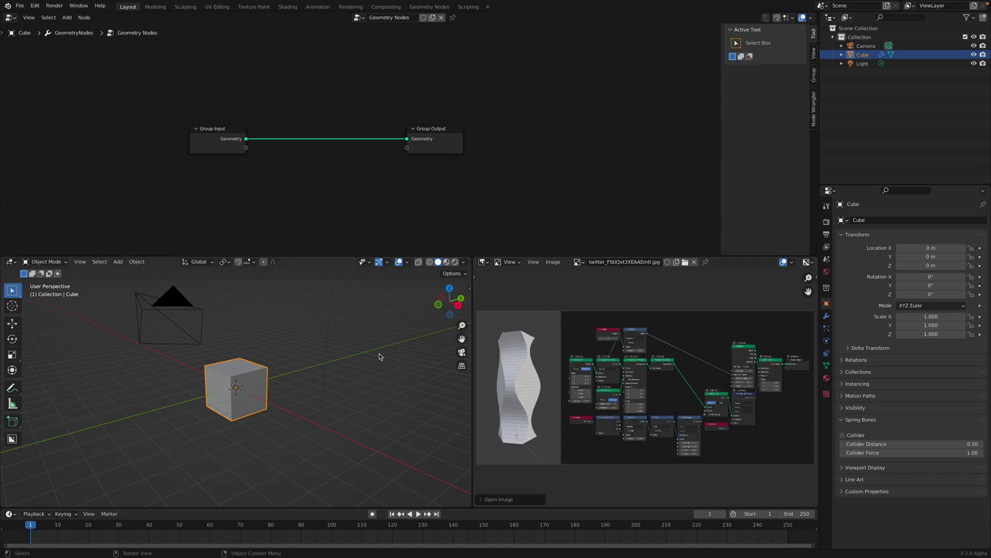
- Bring twitter_FSUQxt3XEAAEmtI.jpg from Finder's Downloads folder into Blender's 3D viewport as an image empty beside the cube
{"action": "middle_click_drag", "start_coordinate": [322, 360], "coordinate": [339, 366]}
{"action": "key", "text": "ctrl+Left"}
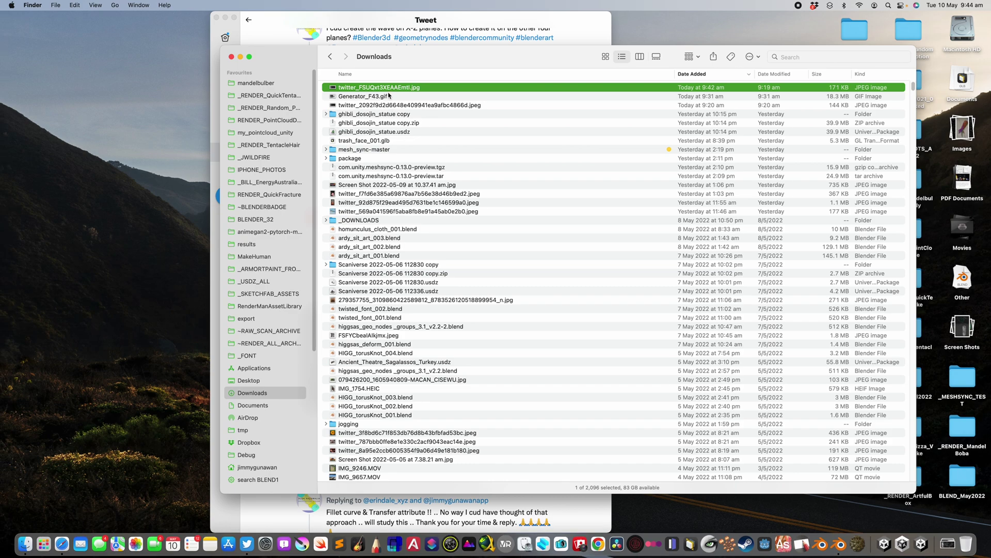
{"action": "left_click_drag", "start_coordinate": [388, 88], "coordinate": [351, 354]}
{"action": "key", "text": "ctrl+Right"}
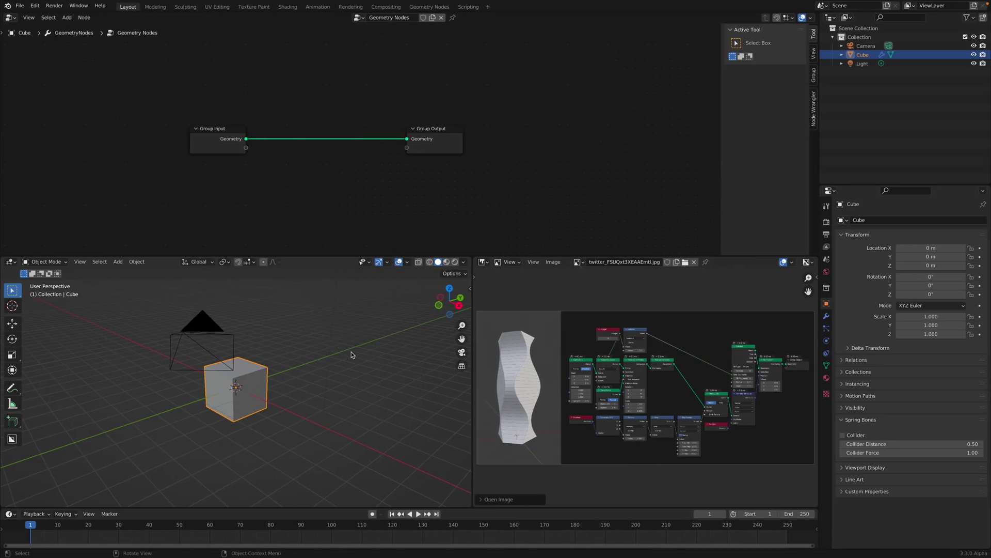
{"action": "middle_click_drag", "start_coordinate": [365, 370], "coordinate": [343, 381], "text": "shift"}
{"action": "scroll", "coordinate": [343, 381], "scroll_direction": "up", "scroll_amount": 3}
{"action": "middle_click_drag", "start_coordinate": [400, 338], "coordinate": [360, 357], "text": "shift"}
- Rotate the image empty freely with the trackball and delete it from the scene
{"action": "key", "text": "r"}
{"action": "key", "text": "r"}
{"action": "left_click", "coordinate": [359, 356]}
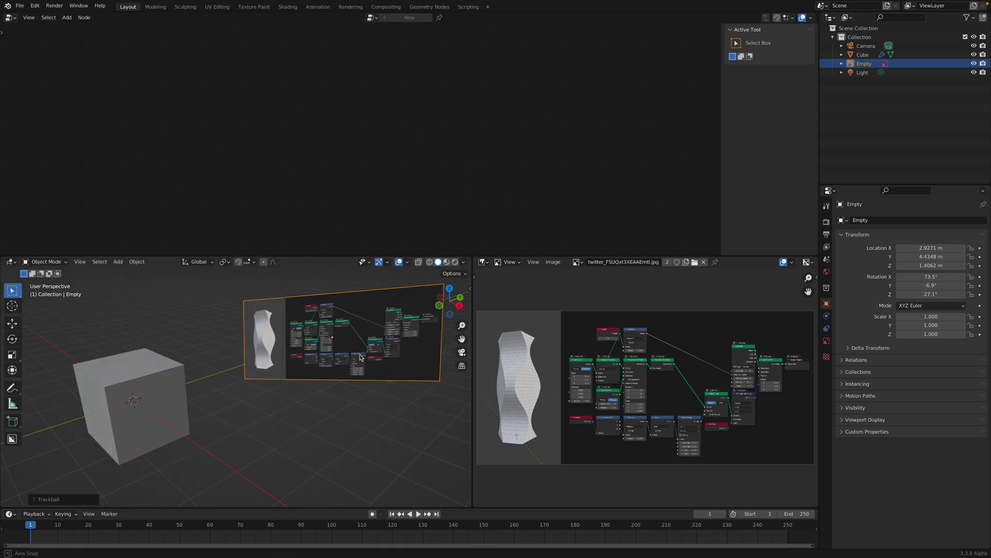
{"action": "key", "text": "x"}
{"action": "left_click", "coordinate": [360, 356]}
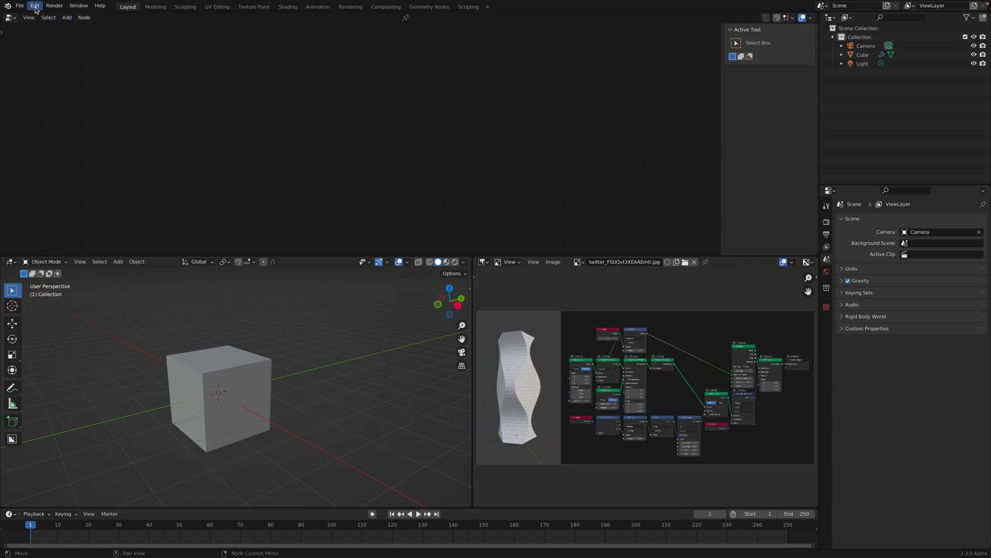
- Save the file to the Desktop as ETK_sinecosine_structure_001.blend
{"action": "left_click", "coordinate": [20, 6]}
{"action": "left_click", "coordinate": [41, 75]}
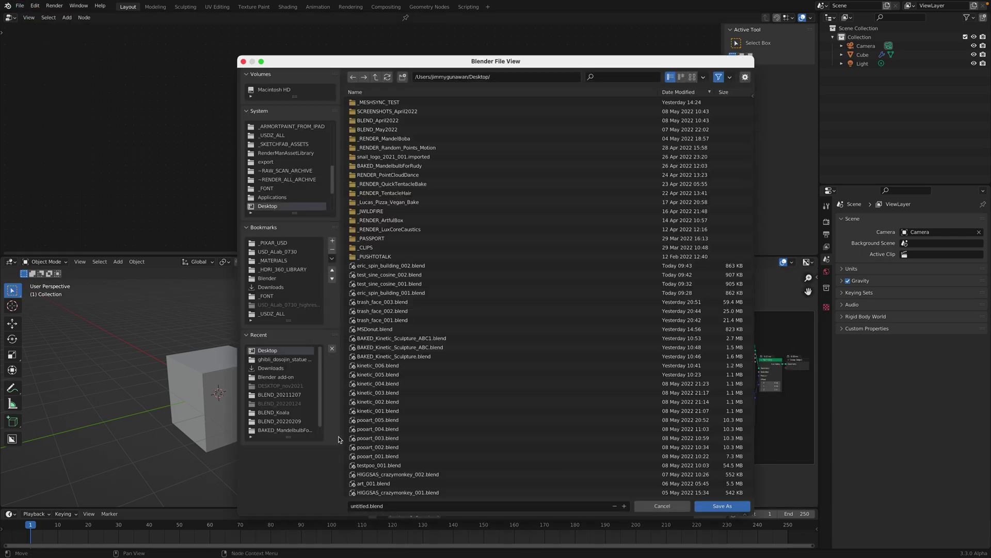
{"action": "left_click", "coordinate": [367, 508]}
{"action": "double_click", "coordinate": [360, 507]}
{"action": "type", "text": "ETK_sinecosine_structure_001"}
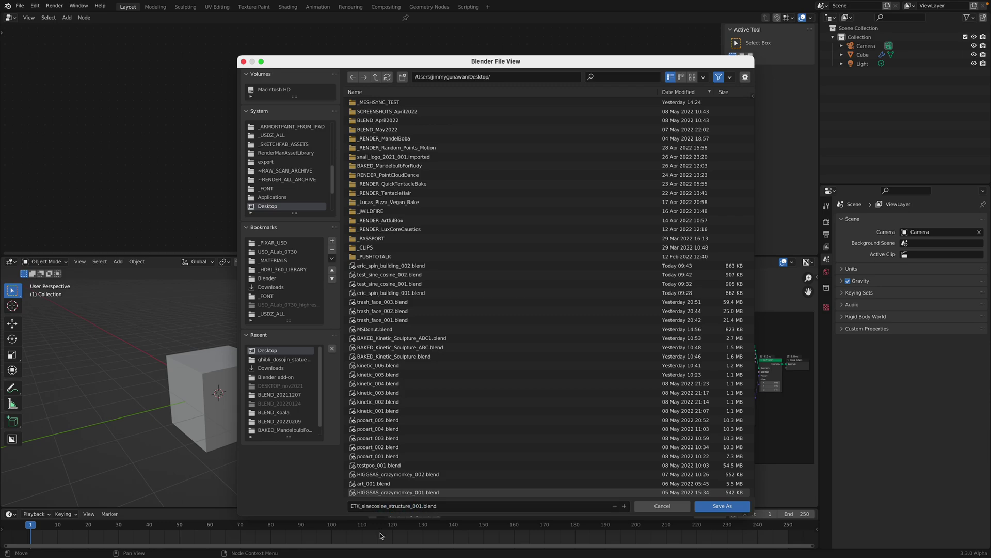
{"action": "left_click", "coordinate": [703, 506]}
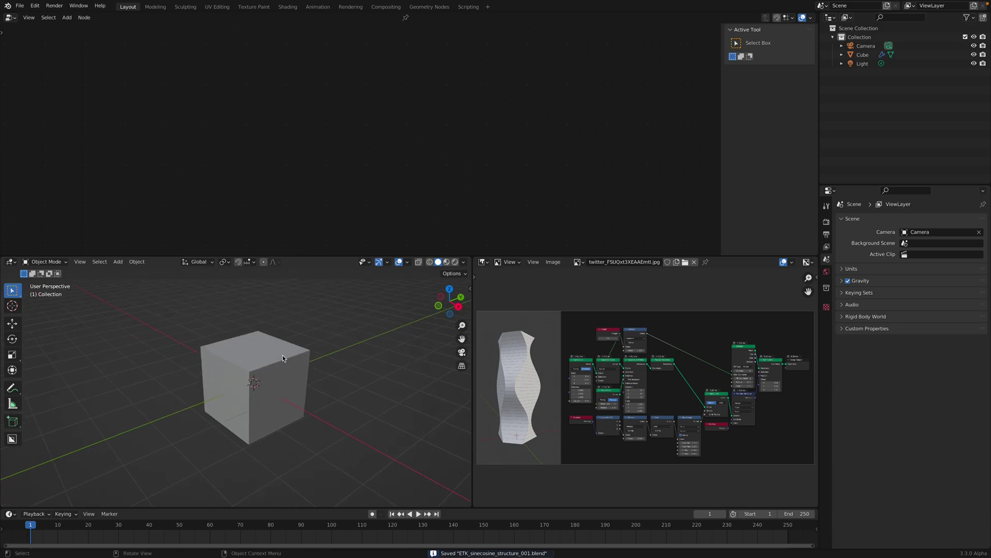
- Select the cube and widen the Image Editor so the whole reference node graph is readable
{"action": "left_click", "coordinate": [283, 358]}
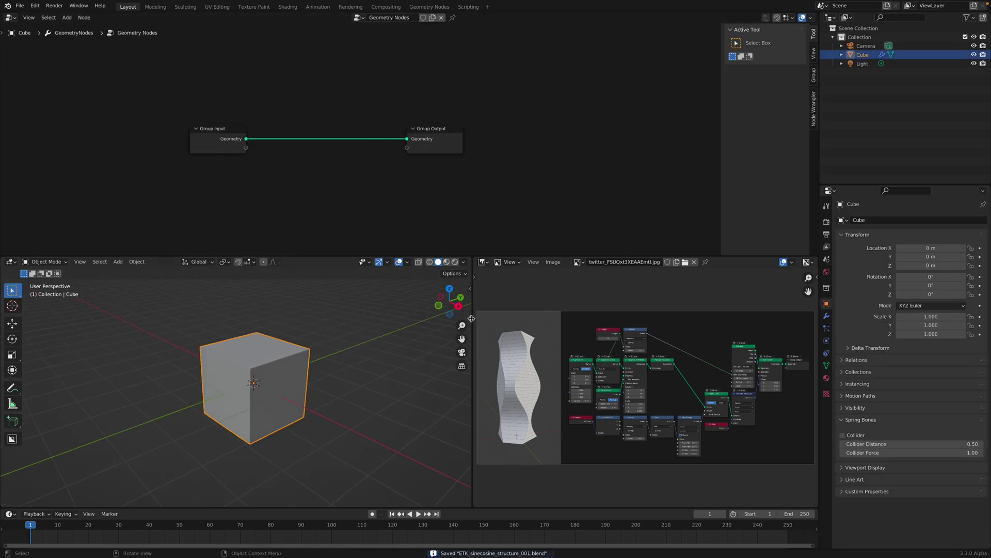
{"action": "left_click_drag", "start_coordinate": [472, 319], "coordinate": [243, 331]}
{"action": "scroll", "coordinate": [464, 366], "scroll_direction": "up", "scroll_amount": 3}
{"action": "middle_click_drag", "start_coordinate": [465, 367], "coordinate": [402, 346]}
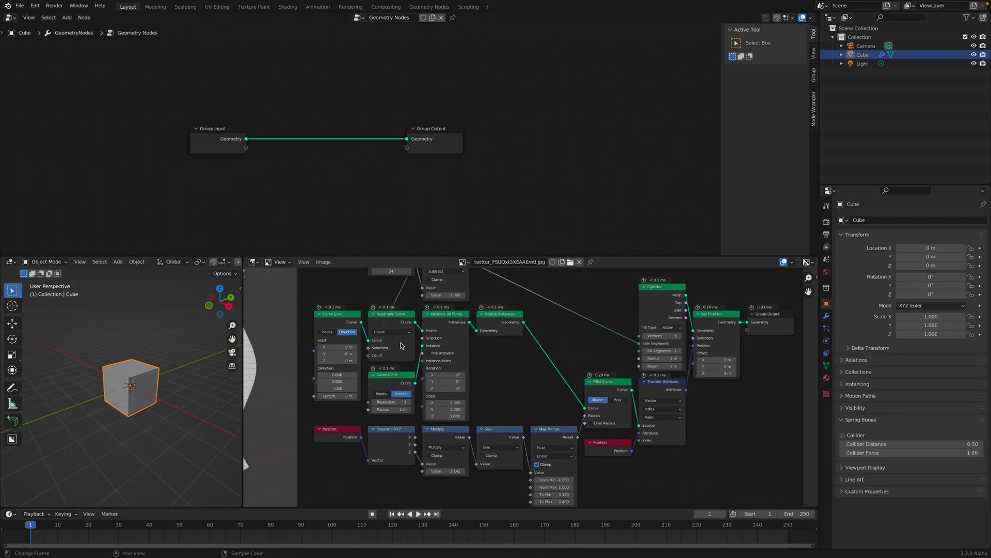
{"action": "scroll", "coordinate": [528, 388], "scroll_direction": "down", "scroll_amount": 2}
{"action": "middle_click_drag", "start_coordinate": [529, 388], "coordinate": [515, 394]}
{"action": "scroll", "coordinate": [527, 391], "scroll_direction": "up", "scroll_amount": 1}
- Make the lower areas taller and collapse the node editor's sidebar
{"action": "left_click_drag", "start_coordinate": [475, 256], "coordinate": [475, 202]}
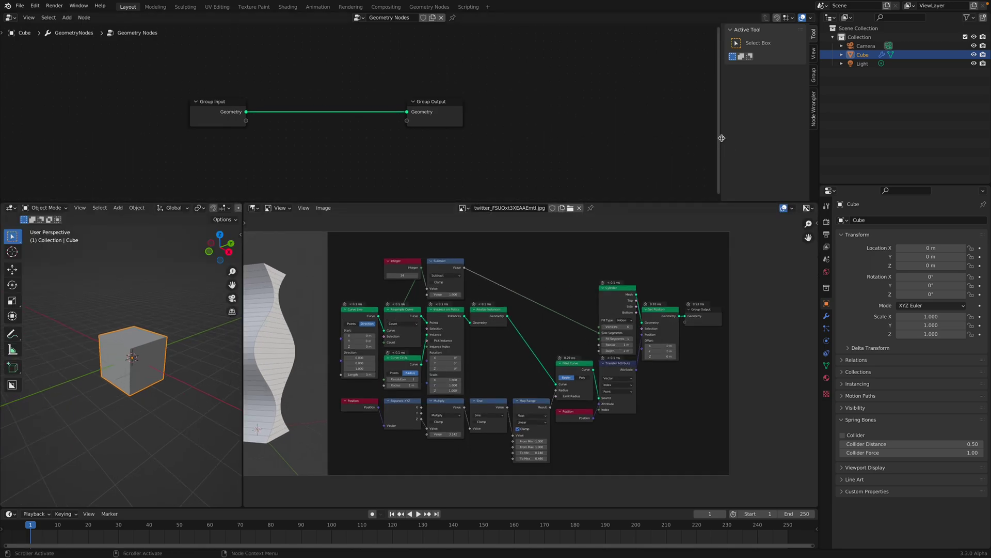
{"action": "left_click_drag", "start_coordinate": [721, 138], "coordinate": [925, 150]}
{"action": "scroll", "coordinate": [594, 309], "scroll_direction": "up", "scroll_amount": 2}
{"action": "scroll", "coordinate": [591, 300], "scroll_direction": "down", "scroll_amount": 1}
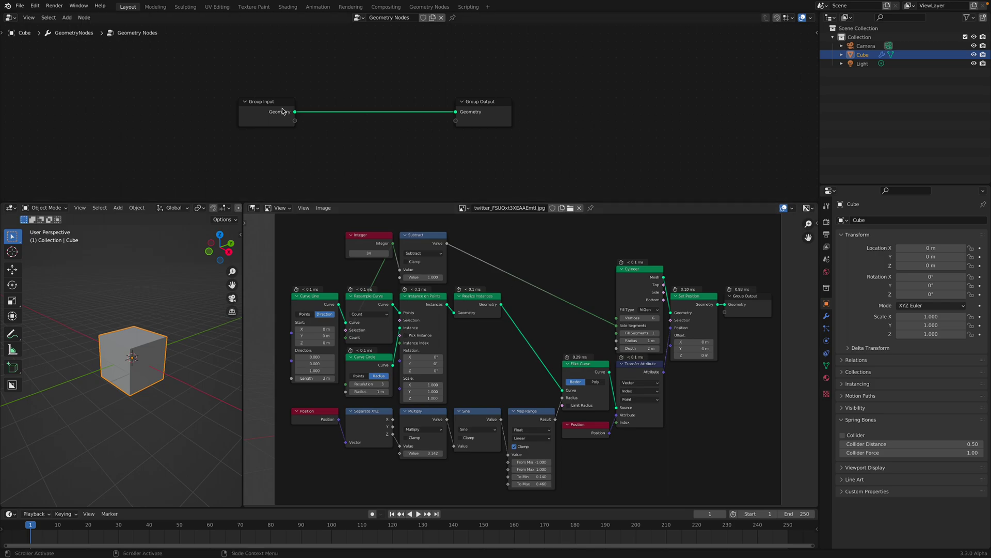
- Spread the two group nodes apart and delete the Group Input node
{"action": "left_click_drag", "start_coordinate": [276, 120], "coordinate": [226, 70]}
{"action": "scroll", "coordinate": [373, 117], "scroll_direction": "down", "scroll_amount": 3}
{"action": "left_click_drag", "start_coordinate": [480, 110], "coordinate": [554, 109]}
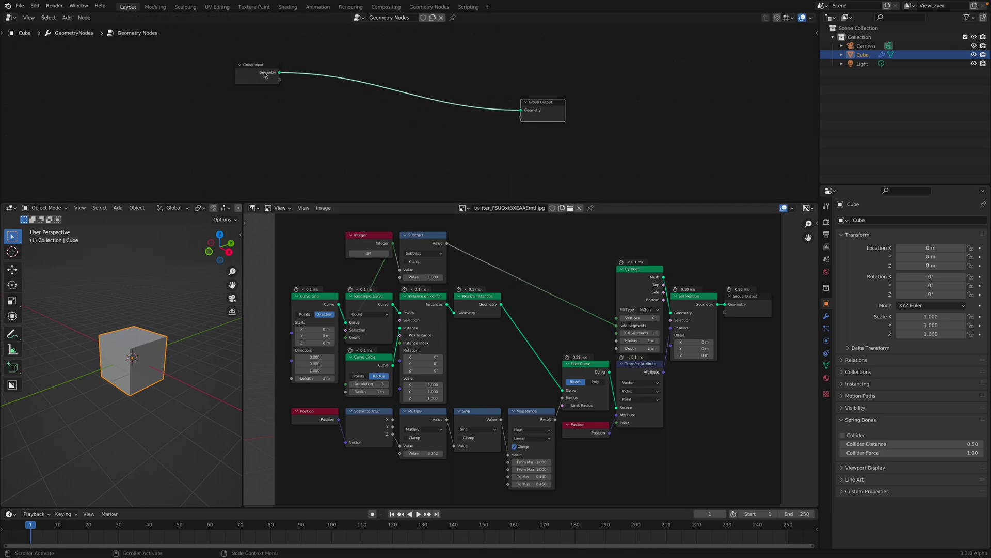
{"action": "left_click", "coordinate": [253, 69]}
{"action": "key", "text": "x"}
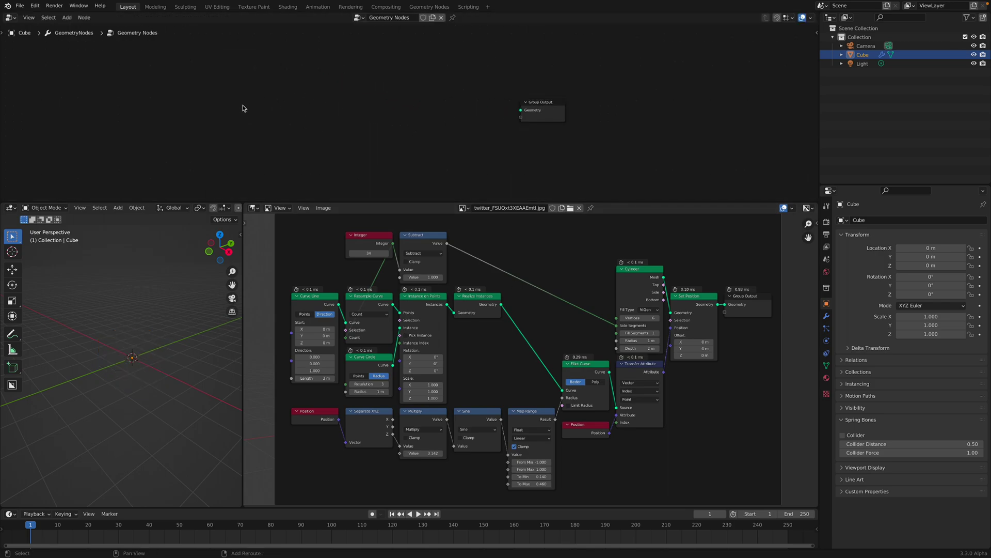
- Add an Integer node at the upper start of the node tree
{"action": "key", "text": "shift+a"}
{"action": "key", "text": "s"}
{"action": "type", "text": "int"}
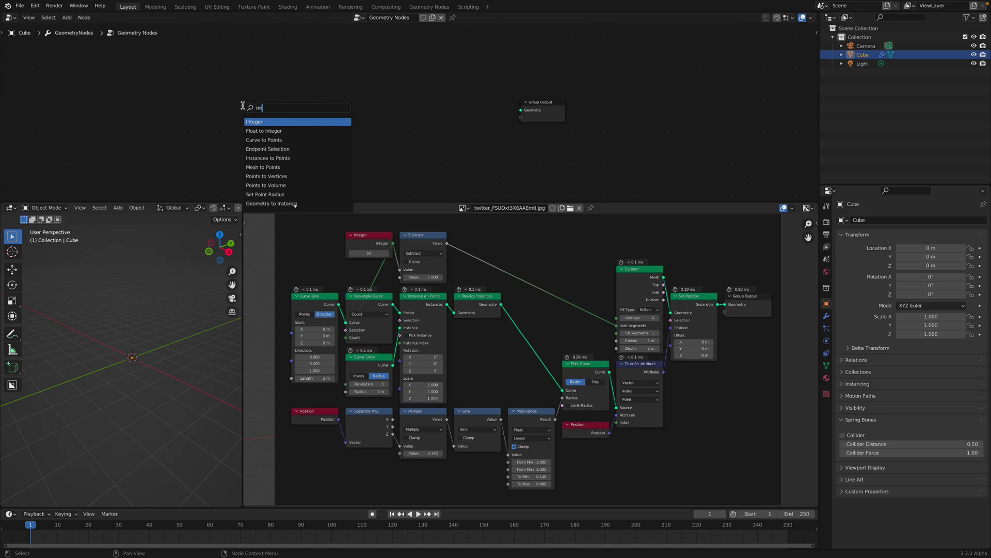
{"action": "key", "text": "Return"}
{"action": "left_click", "coordinate": [168, 80]}
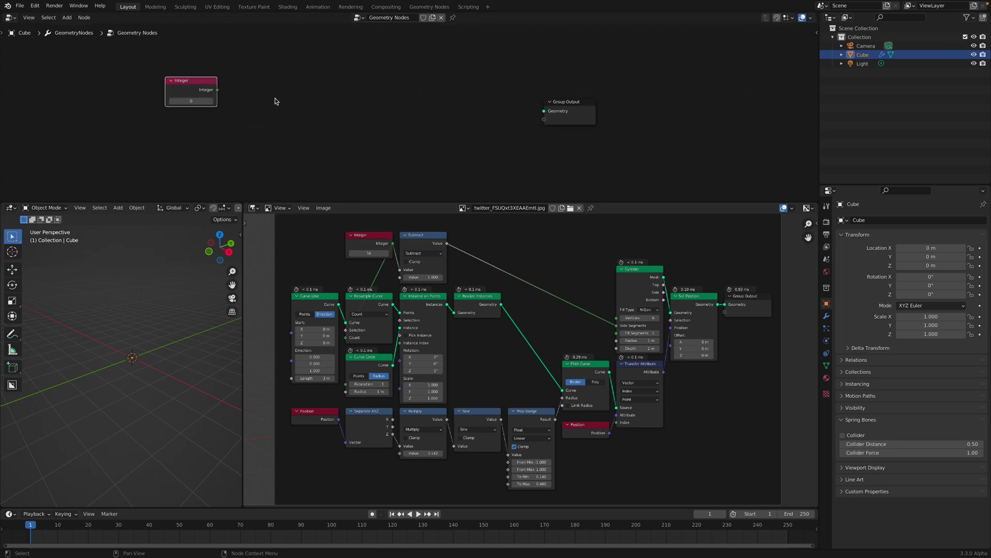
- Add a Math node set to Subtract beside the Integer node
{"action": "key", "text": "shift+a"}
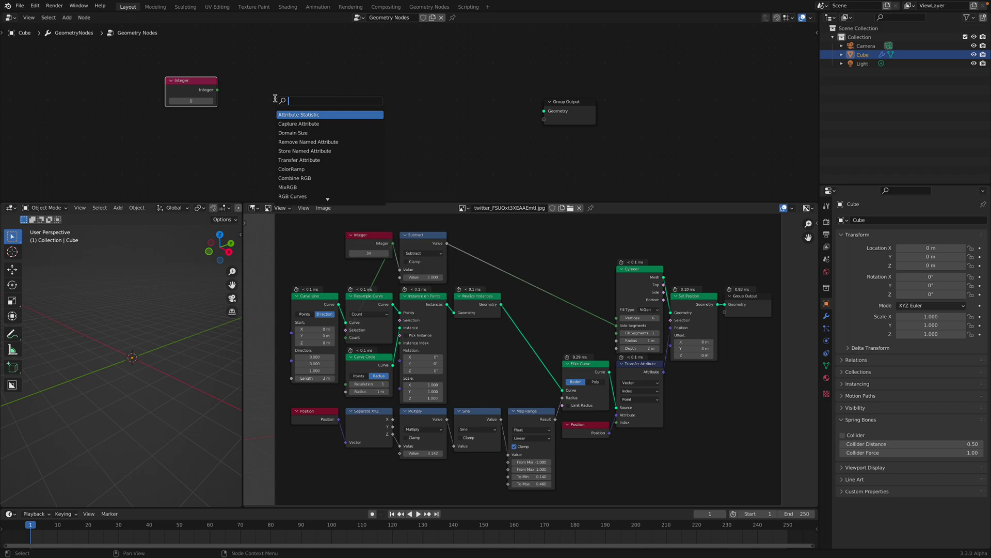
{"action": "type", "text": "math"}
{"action": "key", "text": "Return"}
{"action": "left_click", "coordinate": [259, 60]}
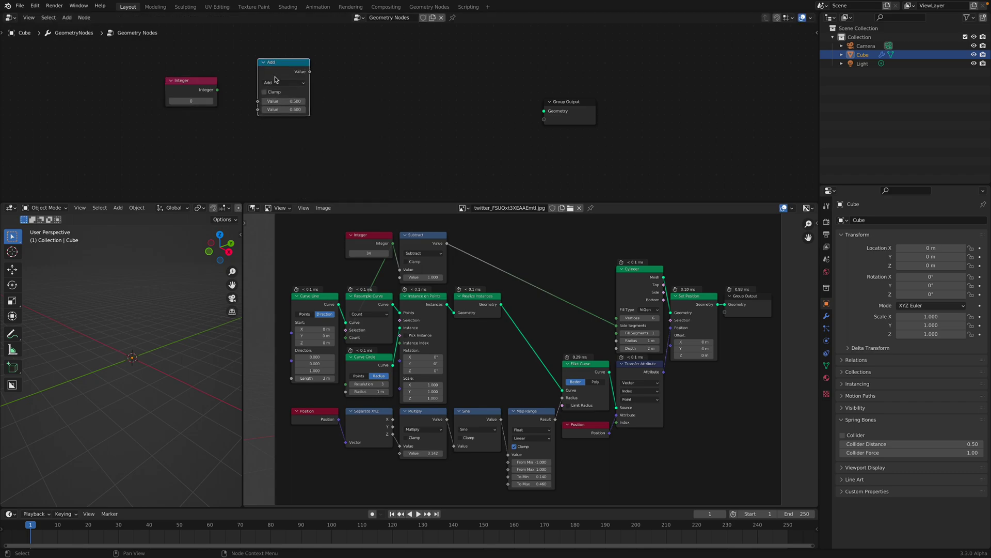
{"action": "left_click", "coordinate": [279, 83]}
{"action": "left_click", "coordinate": [280, 112]}
{"action": "left_click_drag", "start_coordinate": [276, 70], "coordinate": [272, 72]}
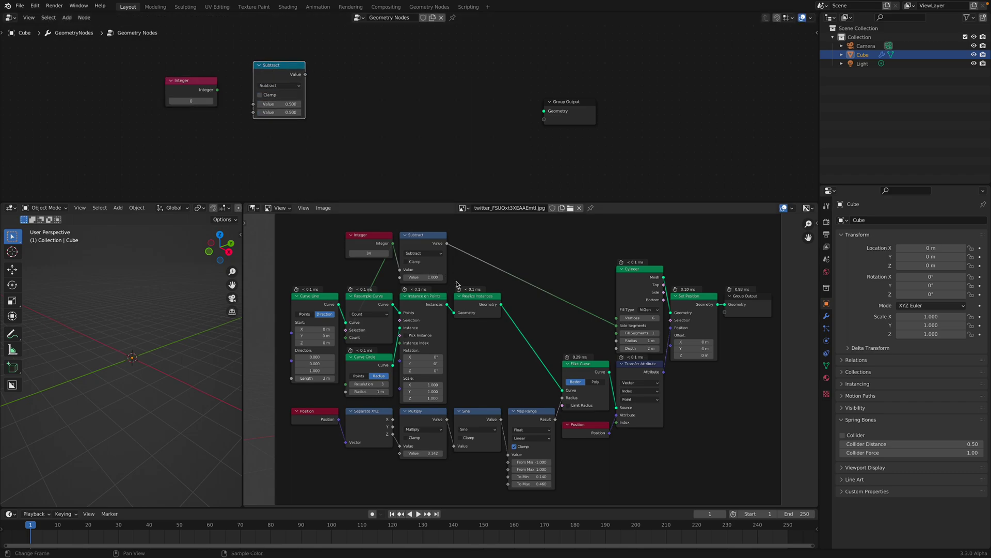
- Make the Geometry Node Editor slightly taller while keeping the full reference graph in view
{"action": "middle_click_drag", "start_coordinate": [472, 279], "coordinate": [471, 281]}
{"action": "scroll", "coordinate": [471, 281], "scroll_direction": "up", "scroll_amount": 1}
{"action": "scroll", "coordinate": [472, 280], "scroll_direction": "down", "scroll_amount": 1}
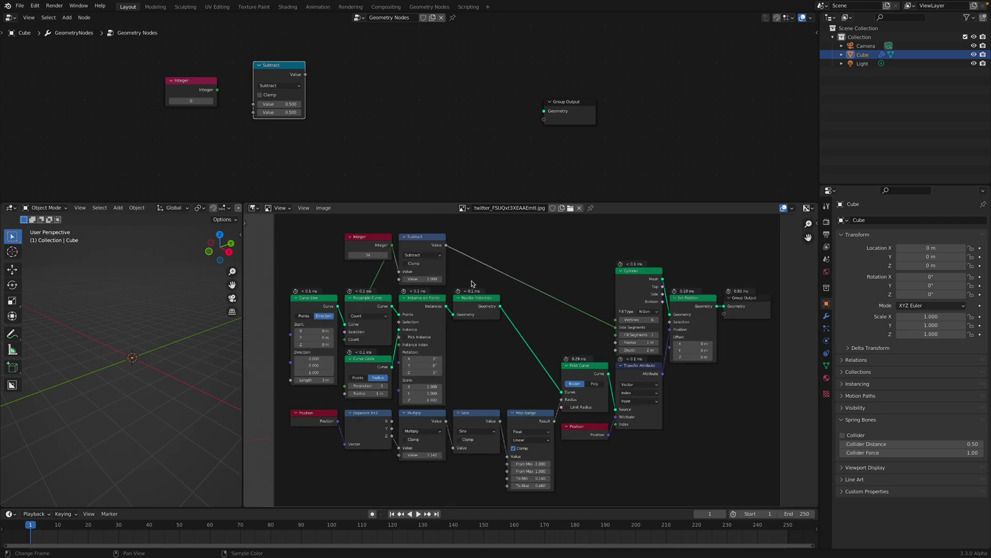
{"action": "left_click_drag", "start_coordinate": [409, 202], "coordinate": [406, 219]}
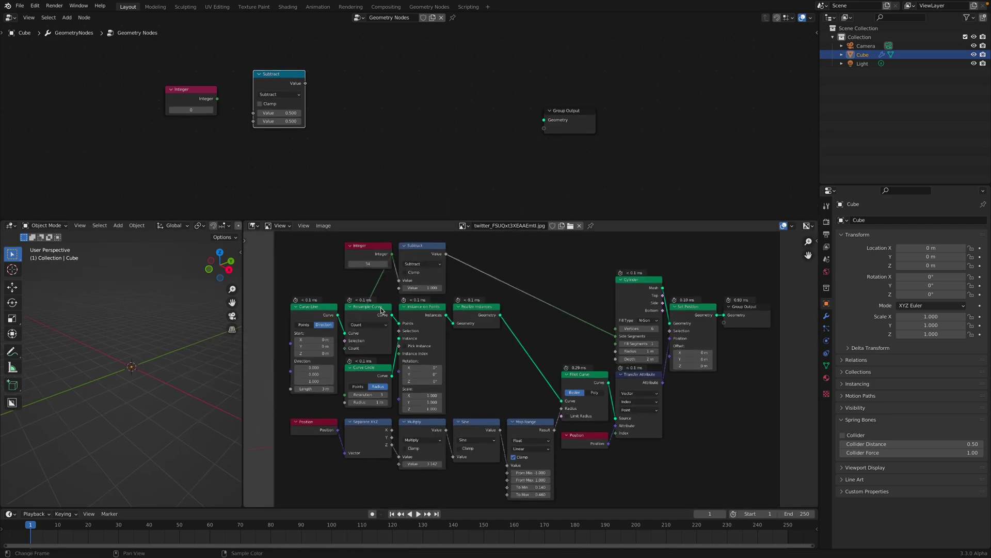
{"action": "middle_click_drag", "start_coordinate": [413, 127], "coordinate": [468, 100]}
{"action": "scroll", "coordinate": [361, 123], "scroll_direction": "down", "scroll_amount": 1}
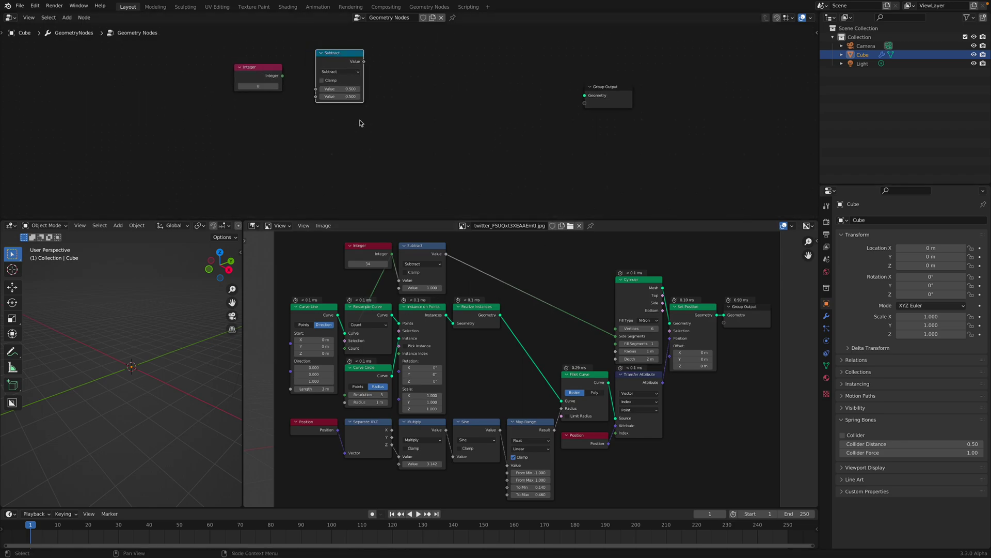
- Add a Curve Line node below the Integer node
{"action": "middle_click_drag", "start_coordinate": [361, 122], "coordinate": [383, 98]}
{"action": "key", "text": "shift+a"}
{"action": "left_click", "coordinate": [277, 127]}
{"action": "type", "text": "curv"}
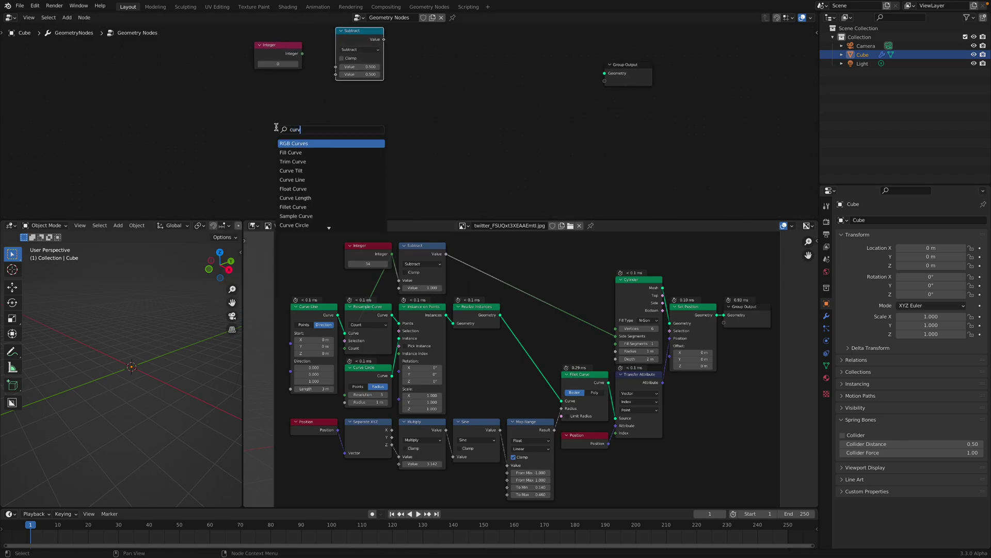
{"action": "type", "text": "e l"}
{"action": "key", "text": "Return"}
{"action": "left_click", "coordinate": [226, 110]}
- Add a Resample Curve node beside the Curve Line node
{"action": "key", "text": "shift+a"}
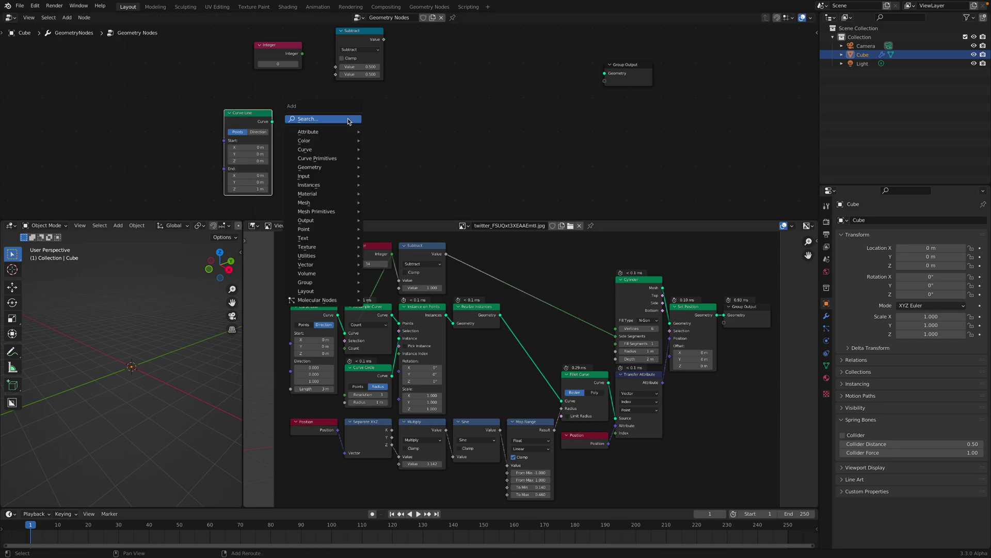
{"action": "left_click", "coordinate": [348, 119]}
{"action": "type", "text": "resa"}
{"action": "key", "text": "Return"}
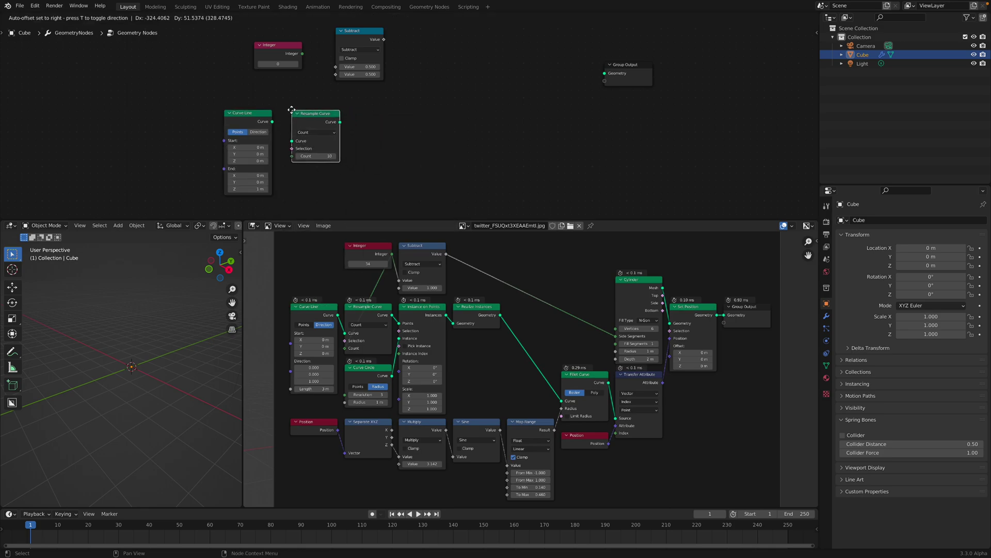
{"action": "left_click", "coordinate": [291, 110]}
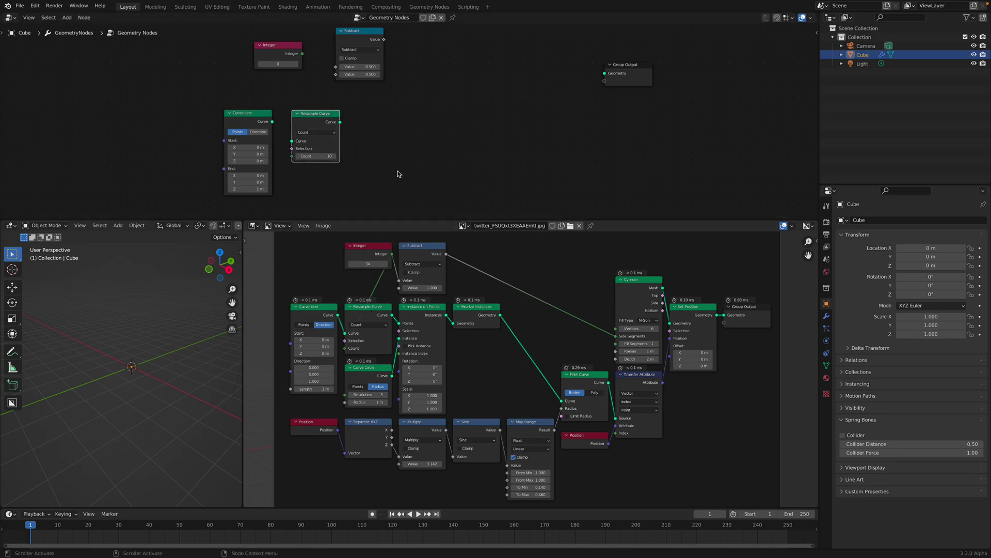
- Add an Instance on Points node after the Resample Curve node
{"action": "key", "text": "shift+a"}
{"action": "type", "text": "instn"}
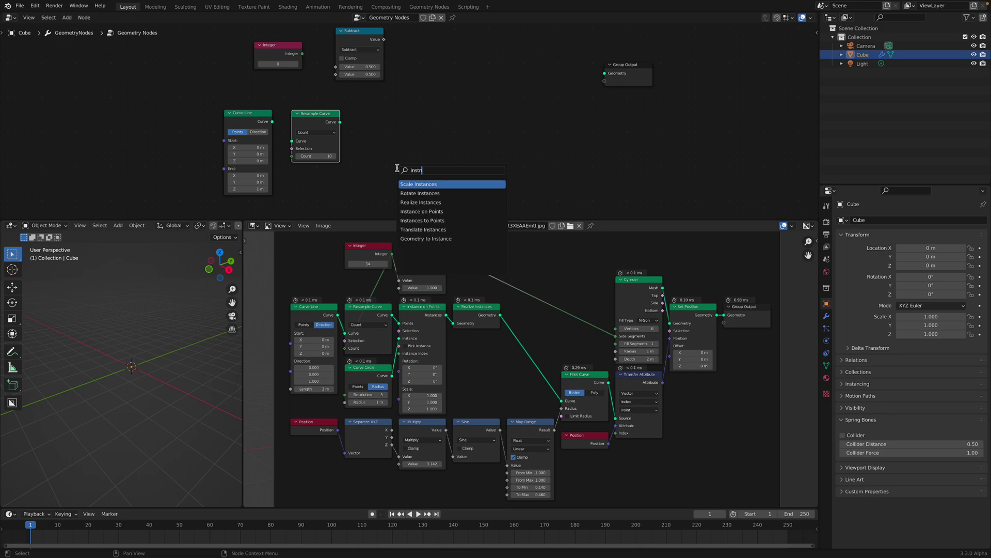
{"action": "key", "text": "Down"}
{"action": "key", "text": "Down"}
{"action": "key", "text": "Down"}
{"action": "key", "text": "Return"}
{"action": "left_click", "coordinate": [377, 106]}
{"action": "middle_click_drag", "start_coordinate": [430, 125], "coordinate": [401, 101]}
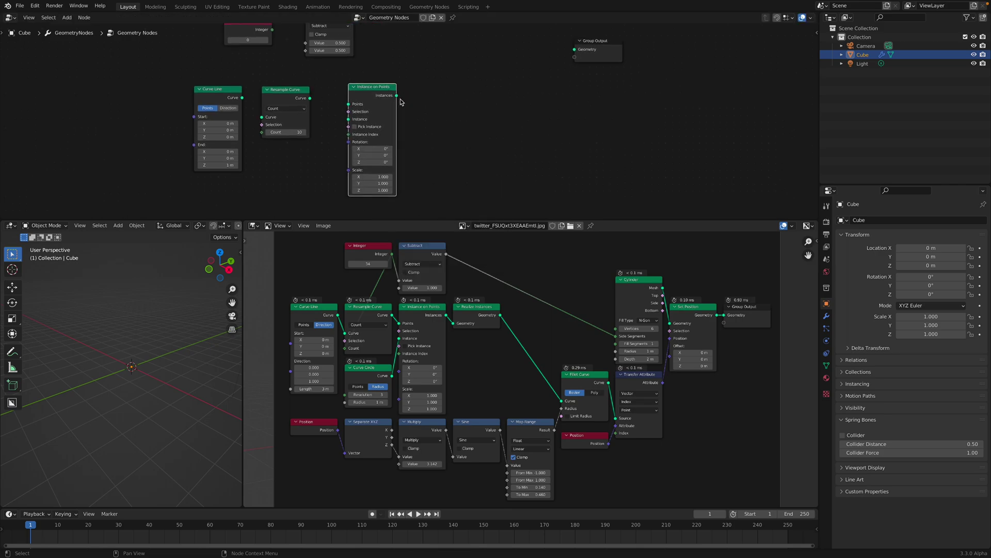
- Add a Curve Circle node below the Resample Curve node
{"action": "key", "text": "shift+a"}
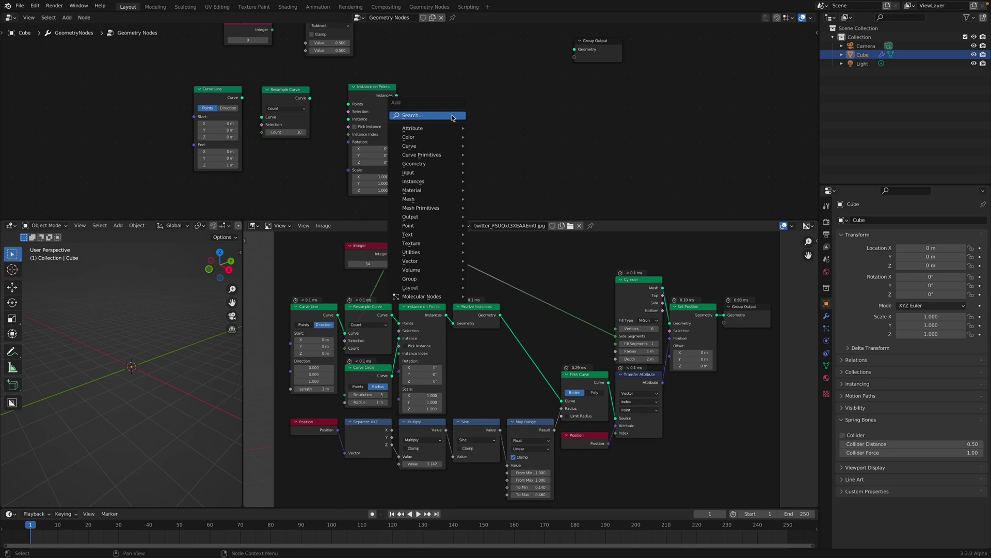
{"action": "left_click", "coordinate": [452, 117]}
{"action": "type", "text": "cur"}
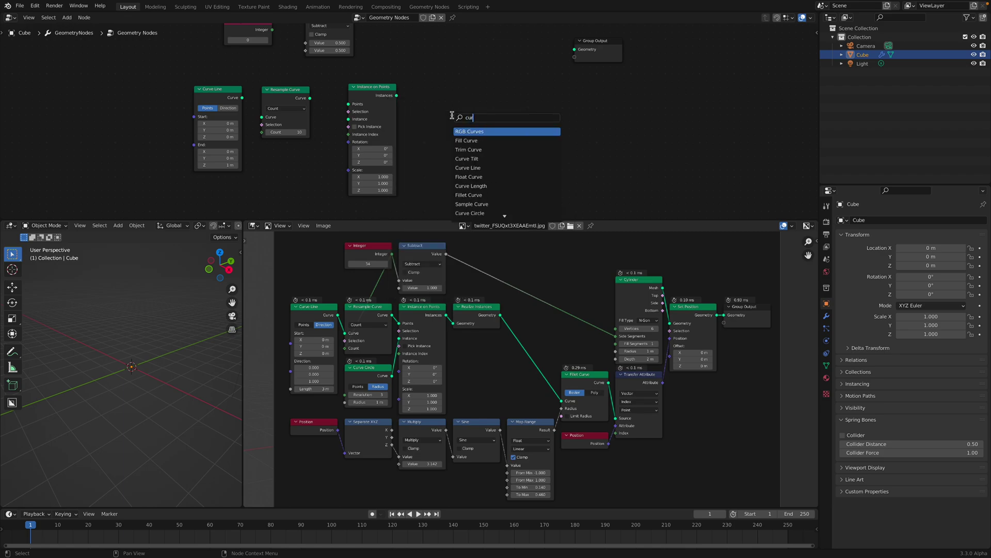
{"action": "type", "text": "ve ci"}
{"action": "key", "text": "Return"}
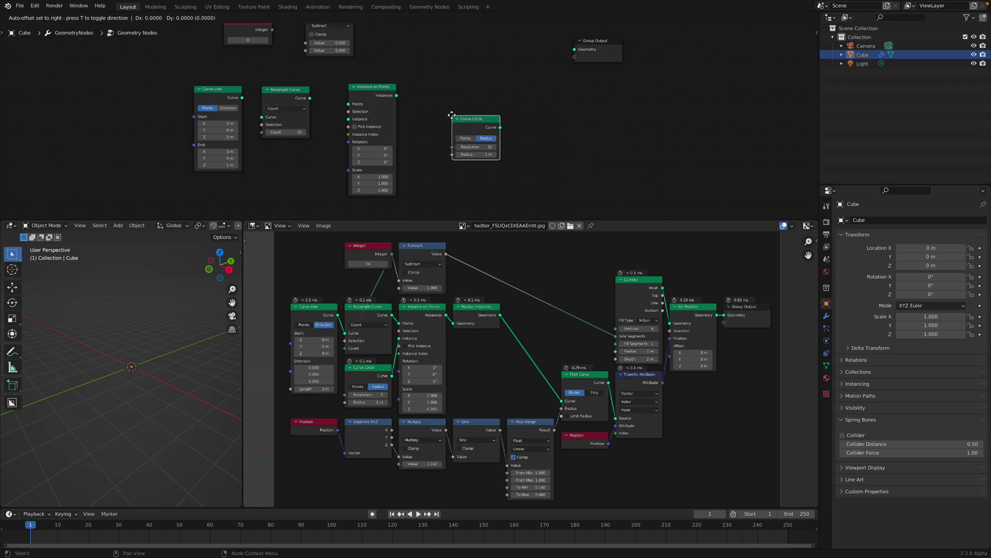
{"action": "left_click", "coordinate": [253, 160]}
- Arrange Curve Line, Resample Curve and Curve Circle closer to Instance on Points, matching the reference layout
{"action": "left_click_drag", "start_coordinate": [290, 93], "coordinate": [302, 92]}
{"action": "left_click_drag", "start_coordinate": [308, 158], "coordinate": [304, 157]}
{"action": "left_click_drag", "start_coordinate": [236, 94], "coordinate": [249, 102]}
{"action": "left_click", "coordinate": [453, 110]}
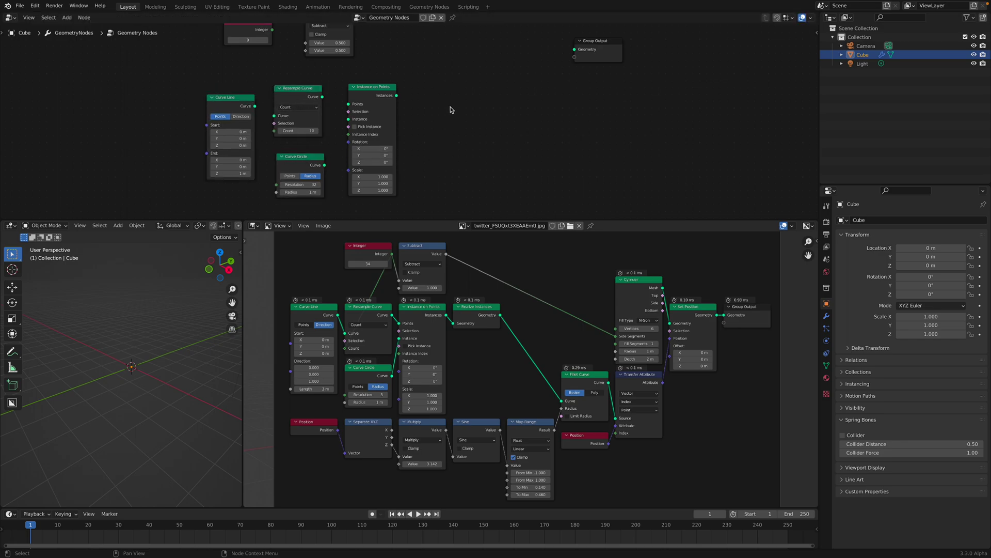
- Add a Realize Instances node after the Instance on Points node
{"action": "key", "text": "shift+a"}
{"action": "type", "text": "srea"}
{"action": "key", "text": "Return"}
{"action": "left_click", "coordinate": [424, 121]}
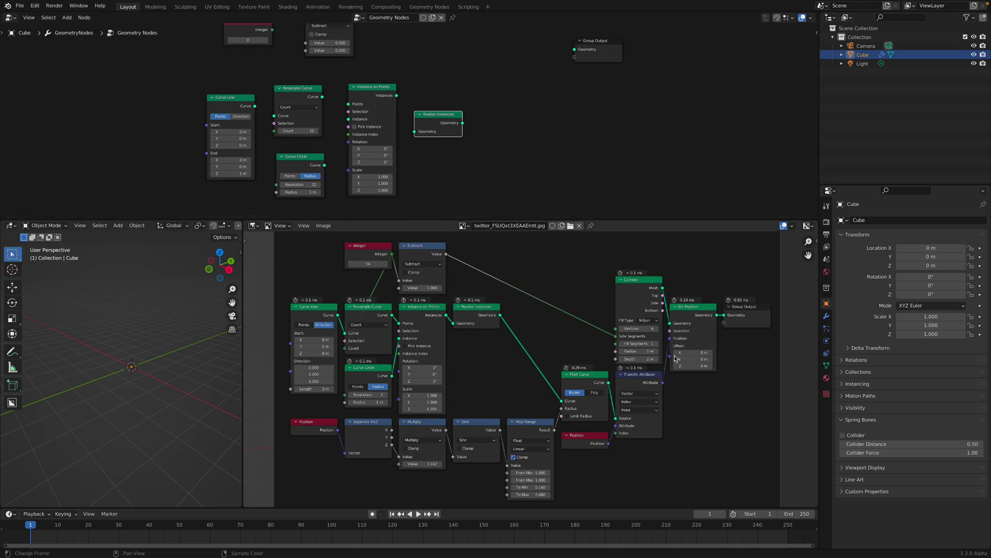
- Connect Curve Line to Resample Curve, feed it and Curve Circle into Instance on Points, and link the instances to Realize Instances
{"action": "middle_click_drag", "start_coordinate": [389, 120], "coordinate": [389, 115]}
{"action": "left_click_drag", "start_coordinate": [229, 100], "coordinate": [228, 100]}
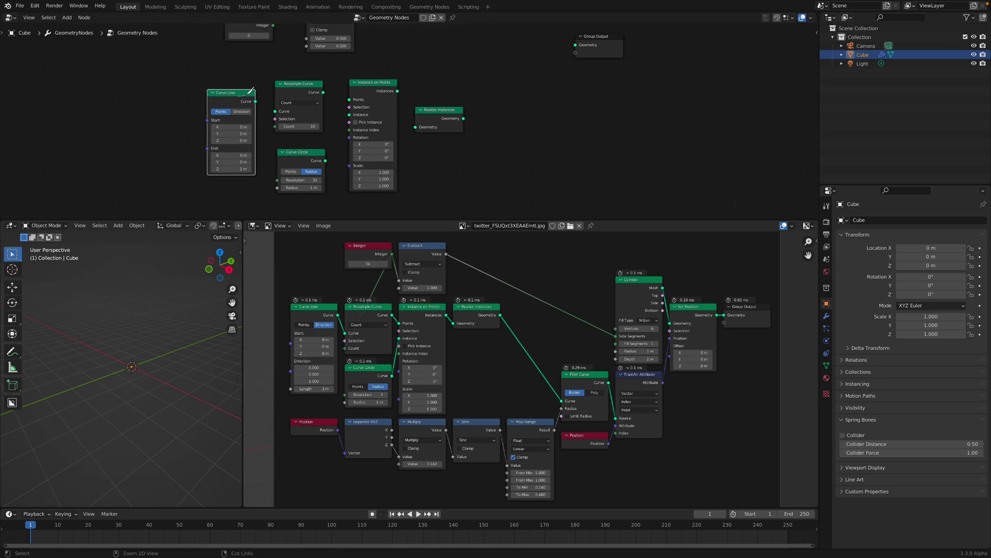
{"action": "right_click_drag", "start_coordinate": [248, 94], "coordinate": [259, 93], "text": "ctrl"}
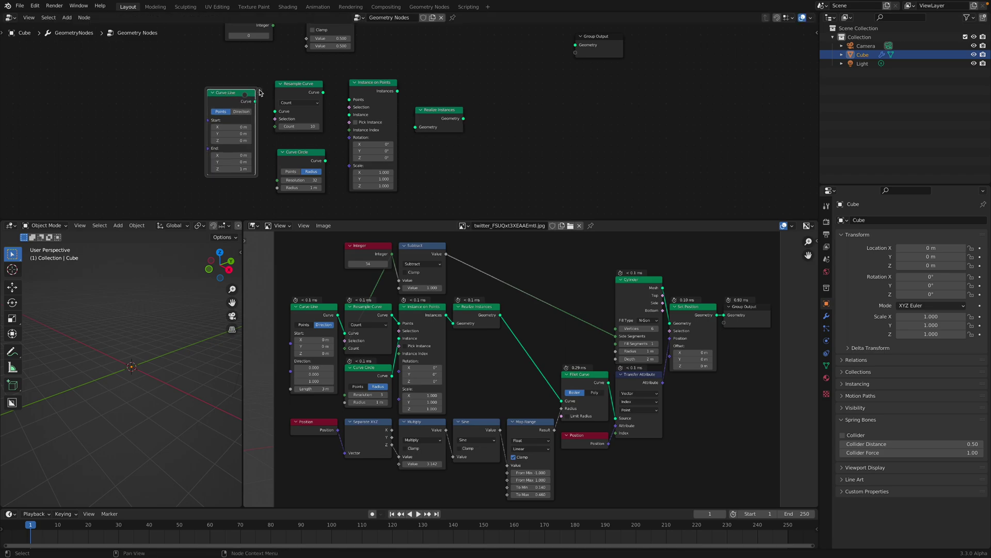
{"action": "left_click", "coordinate": [245, 75]}
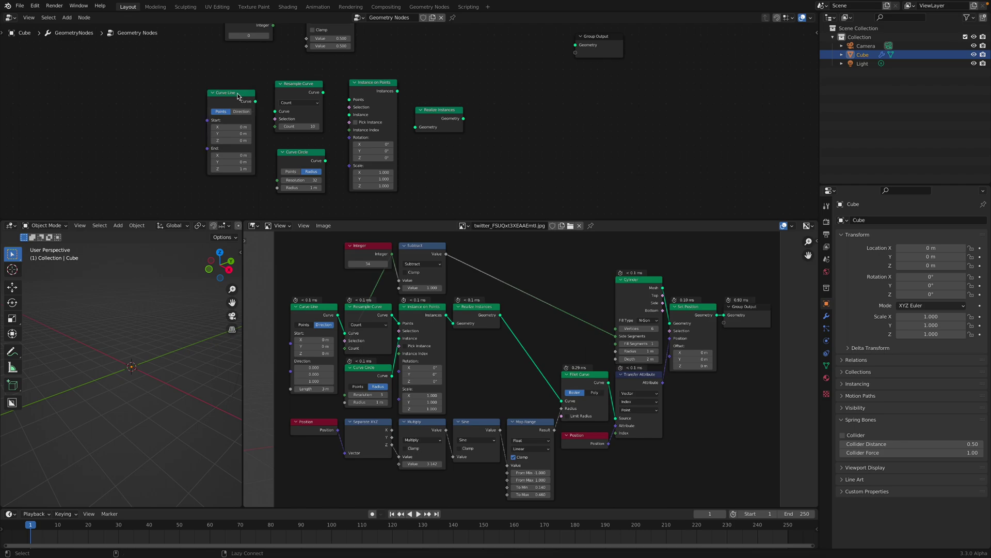
{"action": "right_click_drag", "start_coordinate": [237, 94], "coordinate": [280, 94], "text": "alt"}
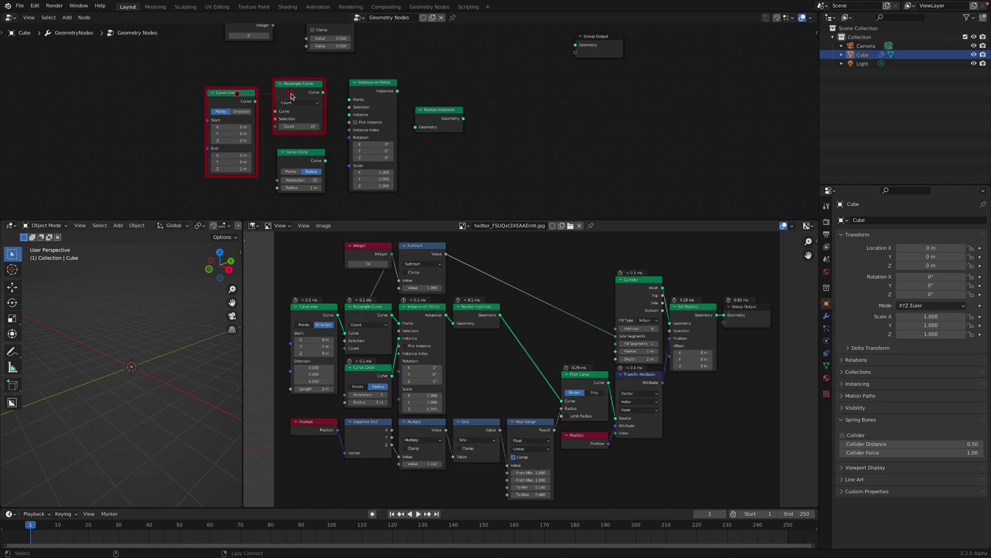
{"action": "right_click_drag", "start_coordinate": [292, 96], "coordinate": [361, 98], "text": "alt"}
{"action": "right_click_drag", "start_coordinate": [314, 147], "coordinate": [448, 118], "text": "alt"}
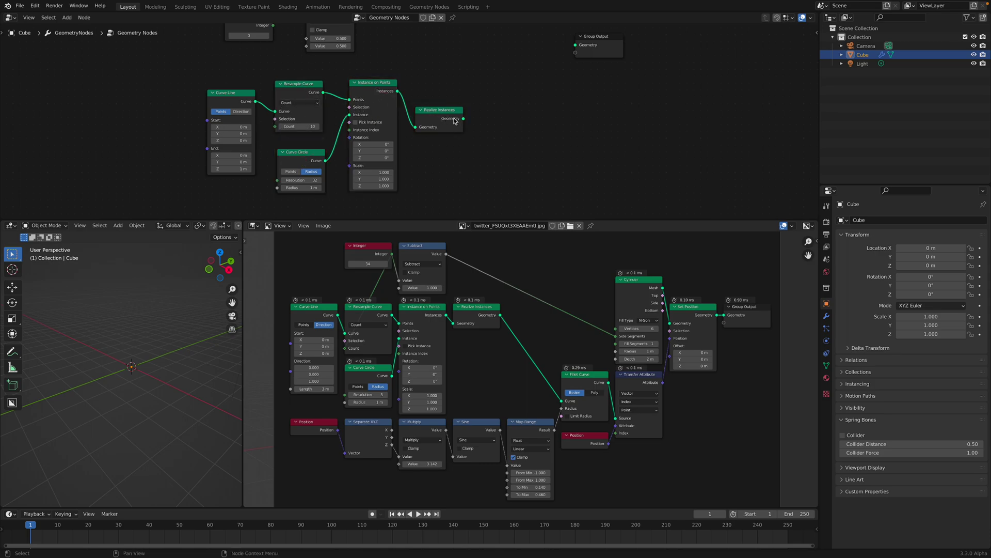
- Connect Realize Instances to the Group Output and move the two nodes into closer alignment
{"action": "left_click_drag", "start_coordinate": [462, 119], "coordinate": [578, 47]}
{"action": "left_click_drag", "start_coordinate": [581, 55], "coordinate": [552, 90]}
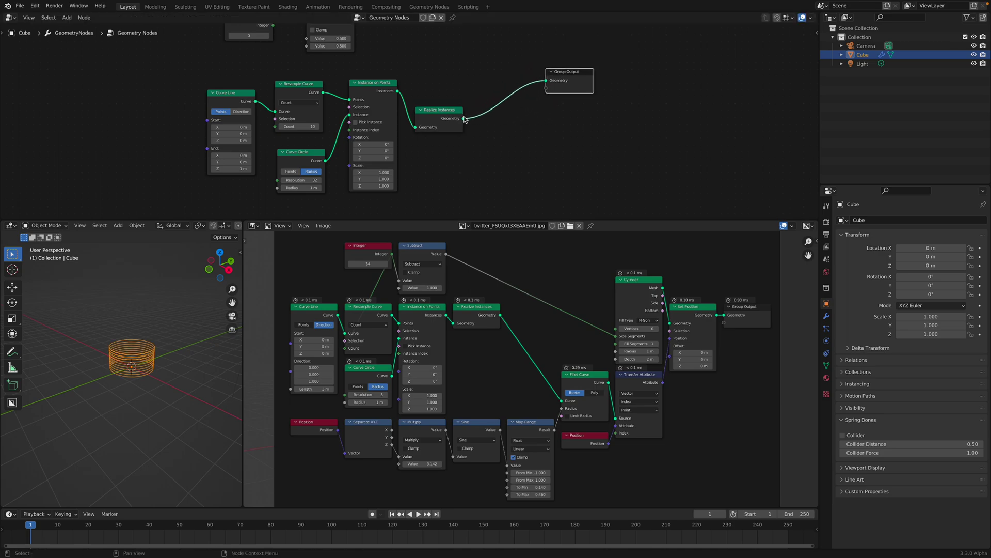
{"action": "left_click_drag", "start_coordinate": [449, 111], "coordinate": [451, 104]}
{"action": "scroll", "coordinate": [145, 354], "scroll_direction": "up", "scroll_amount": 5}
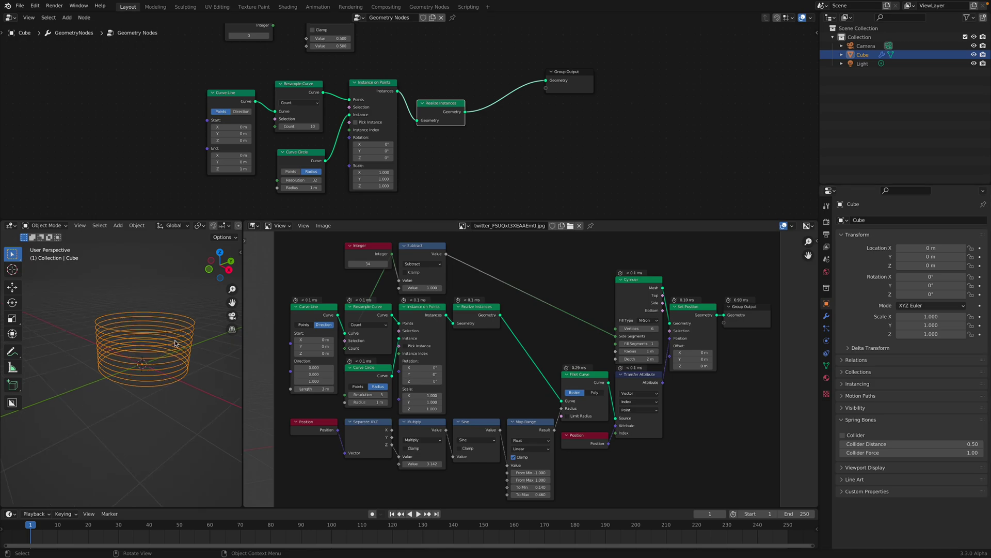
{"action": "middle_click_drag", "start_coordinate": [145, 355], "coordinate": [155, 403]}
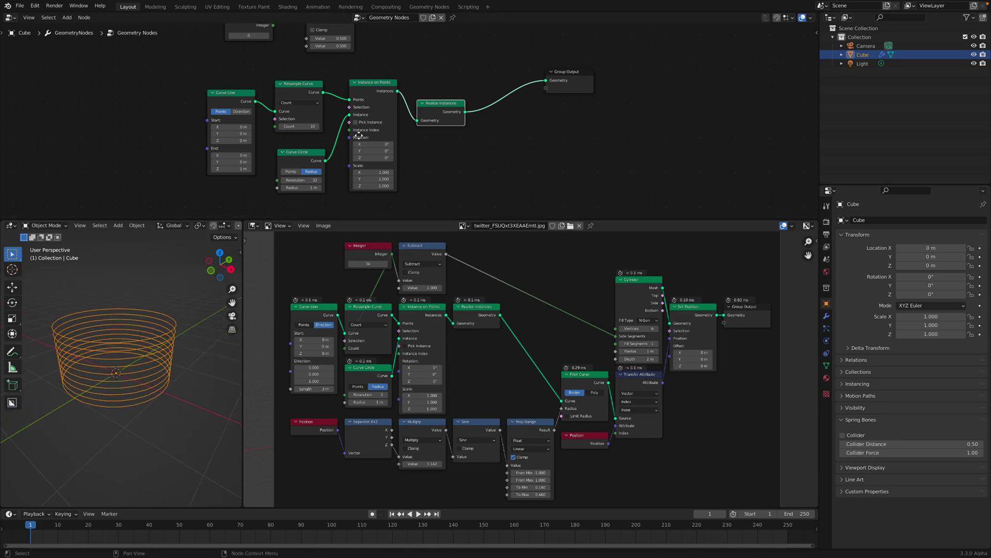
- Set the Curve Circle resolution to 3
{"action": "middle_click_drag", "start_coordinate": [359, 138], "coordinate": [364, 131]}
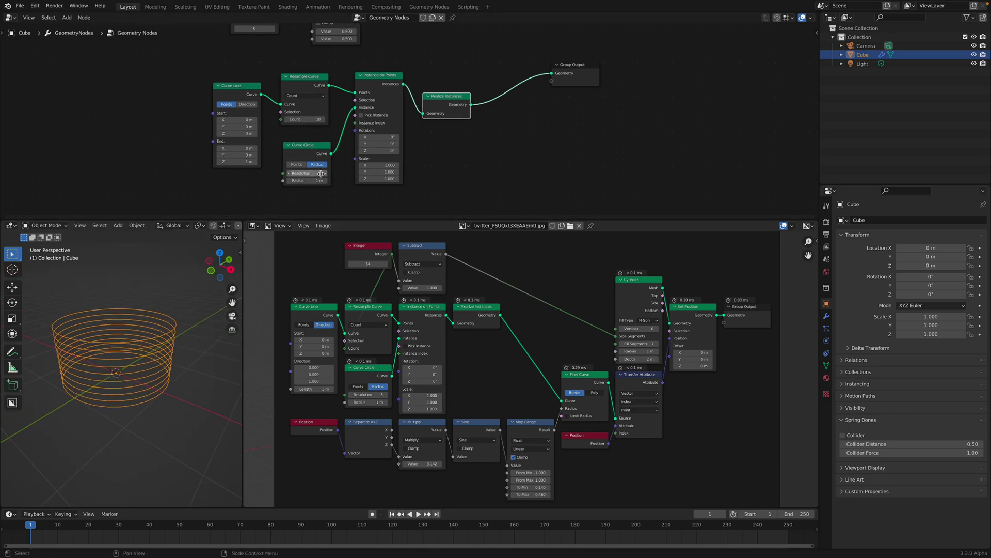
{"action": "left_click", "coordinate": [315, 173]}
{"action": "type", "text": "3"}
{"action": "key", "text": "Return"}
{"action": "middle_click_drag", "start_coordinate": [135, 276], "coordinate": [153, 364]}
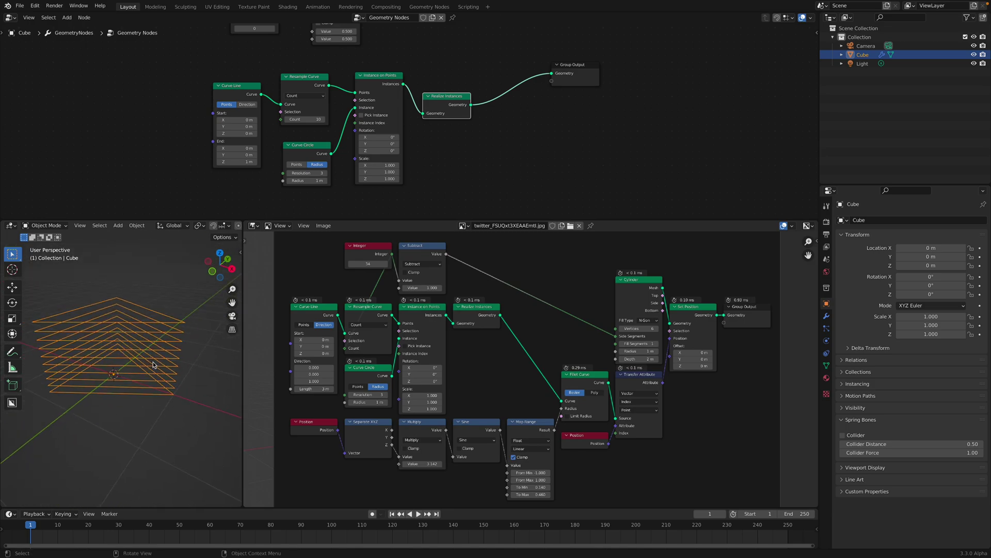
- Insert a Fillet Curve node between Realize Instances and Group Output, moving Group Output away to make room
{"action": "middle_click_drag", "start_coordinate": [468, 194], "coordinate": [447, 188]}
{"action": "middle_click_drag", "start_coordinate": [535, 76], "coordinate": [498, 78]}
{"action": "left_click_drag", "start_coordinate": [519, 62], "coordinate": [654, 77]}
{"action": "key", "text": "shift+a"}
{"action": "left_click", "coordinate": [495, 121]}
{"action": "type", "text": "fil"}
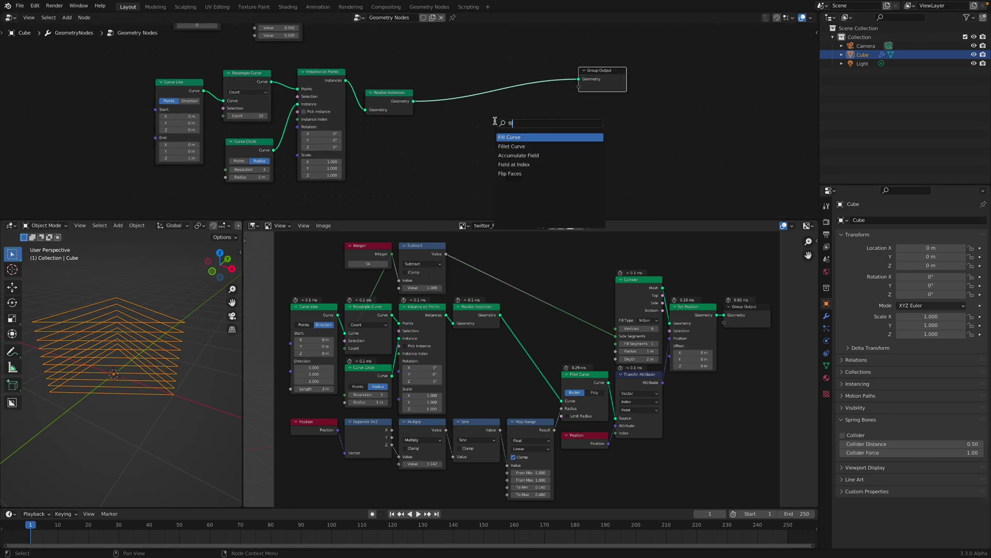
{"action": "key", "text": "Down"}
{"action": "key", "text": "Return"}
{"action": "left_click", "coordinate": [465, 93]}
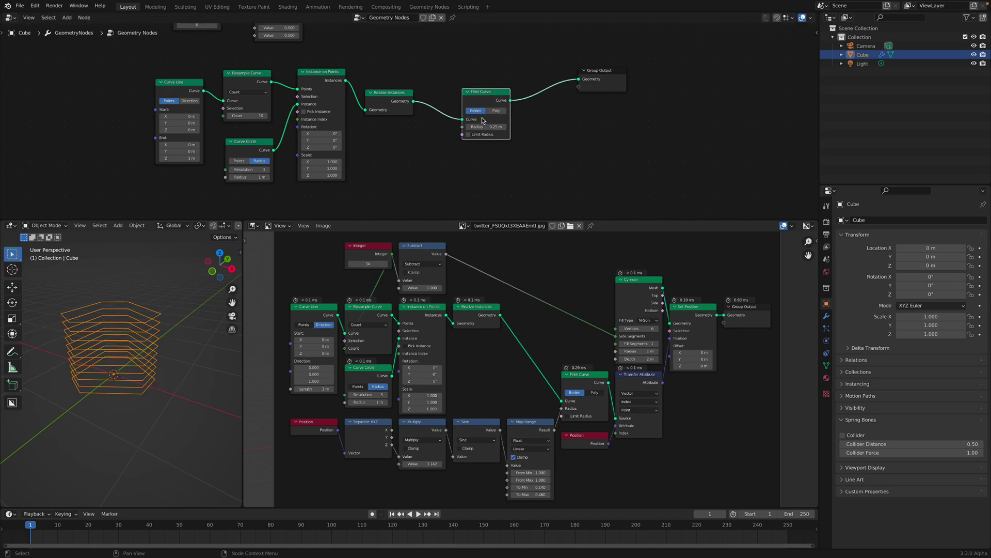
- Set the Fillet Curve radius to 0.37 m and inspect the rounded corners in the viewport
{"action": "mouse_move", "coordinate": [485, 127]}
{"action": "left_mouse_down"}
{"action": "mouse_move", "coordinate": [498, 127]}
{"action": "mouse_move", "coordinate": [474, 126]}
{"action": "mouse_move", "coordinate": [496, 127]}
{"action": "left_mouse_up"}
{"action": "middle_click_drag", "start_coordinate": [110, 338], "coordinate": [179, 329]}
{"action": "scroll", "coordinate": [179, 350], "scroll_direction": "up", "scroll_amount": 3}
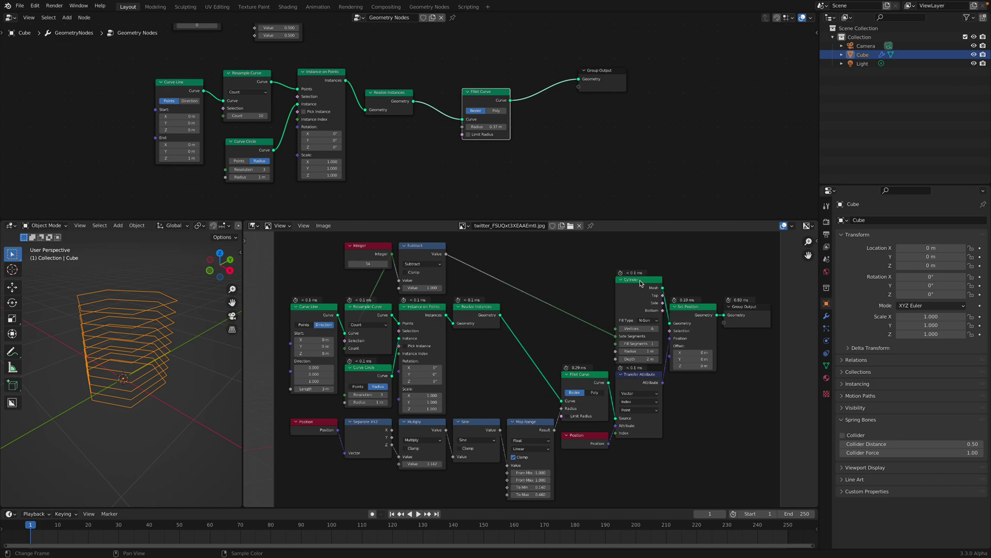
- Move Group Output farther from Fillet Curve and nudge Realize Instances away from Instance on Points
{"action": "left_click_drag", "start_coordinate": [611, 69], "coordinate": [638, 65]}
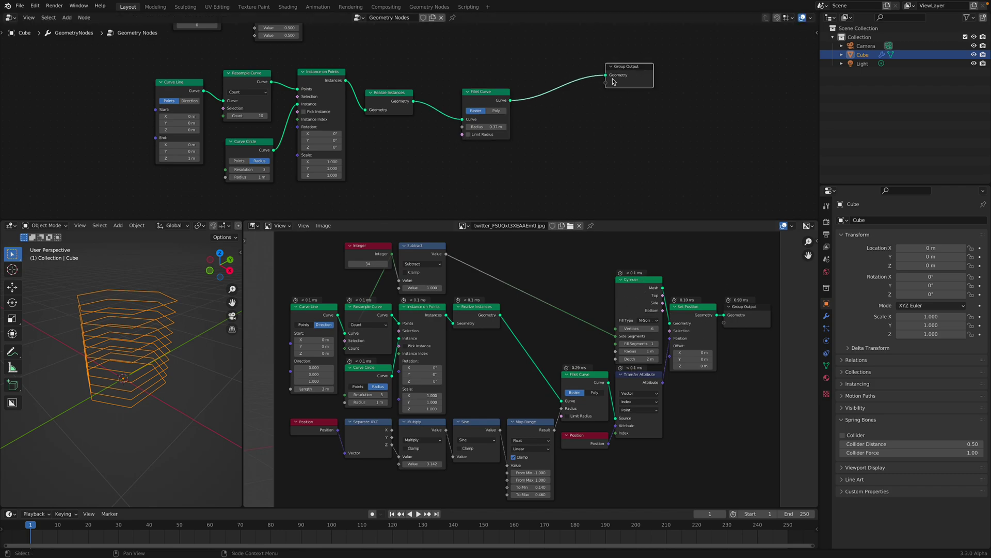
{"action": "middle_click_drag", "start_coordinate": [639, 67], "coordinate": [638, 101]}
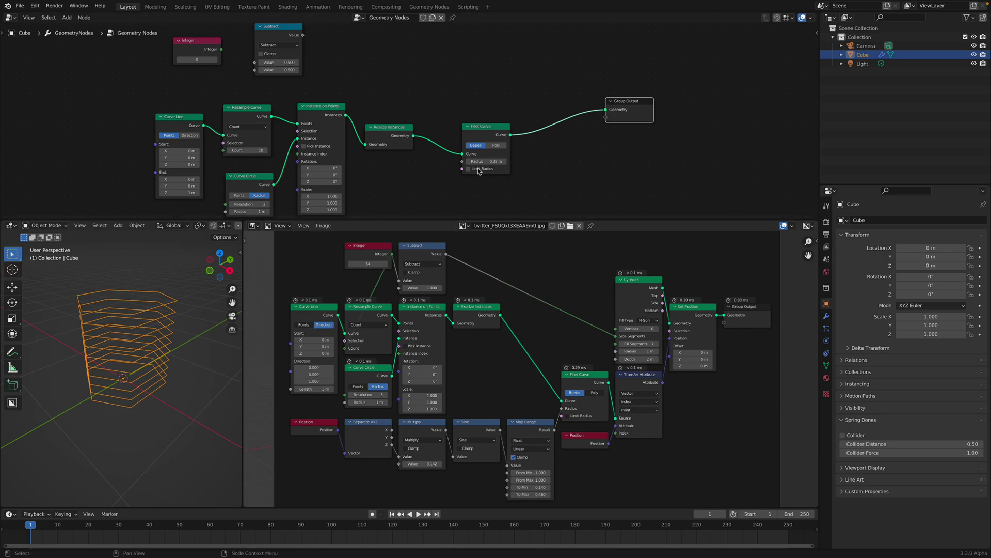
{"action": "scroll", "coordinate": [442, 131], "scroll_direction": "down", "scroll_amount": 1}
{"action": "middle_click_drag", "start_coordinate": [443, 131], "coordinate": [457, 107]}
{"action": "left_click_drag", "start_coordinate": [412, 103], "coordinate": [418, 102]}
{"action": "middle_click_drag", "start_coordinate": [437, 132], "coordinate": [468, 100]}
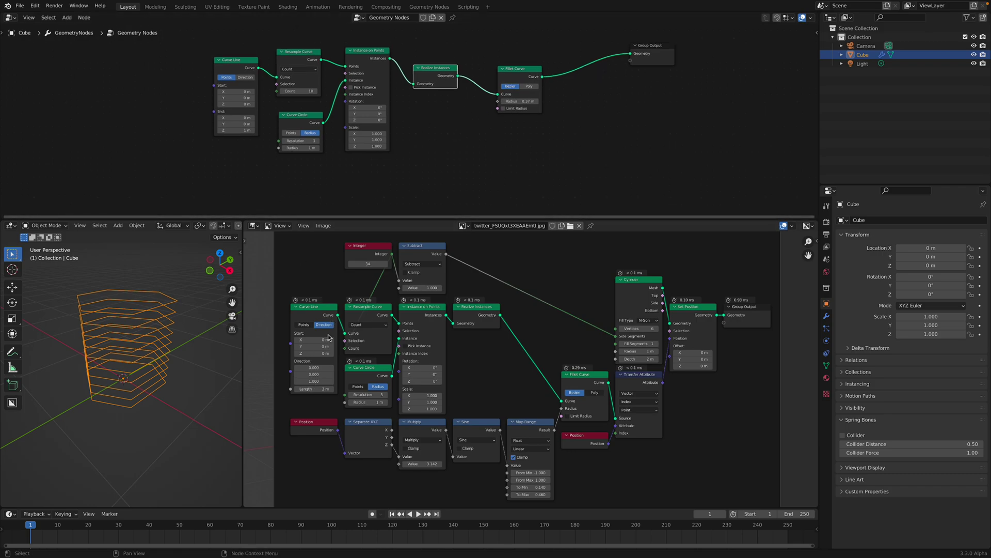
- Switch Curve Line to Direction mode with a length of 3 m and shift the node slightly away from Resample Curve
{"action": "left_click", "coordinate": [245, 77]}
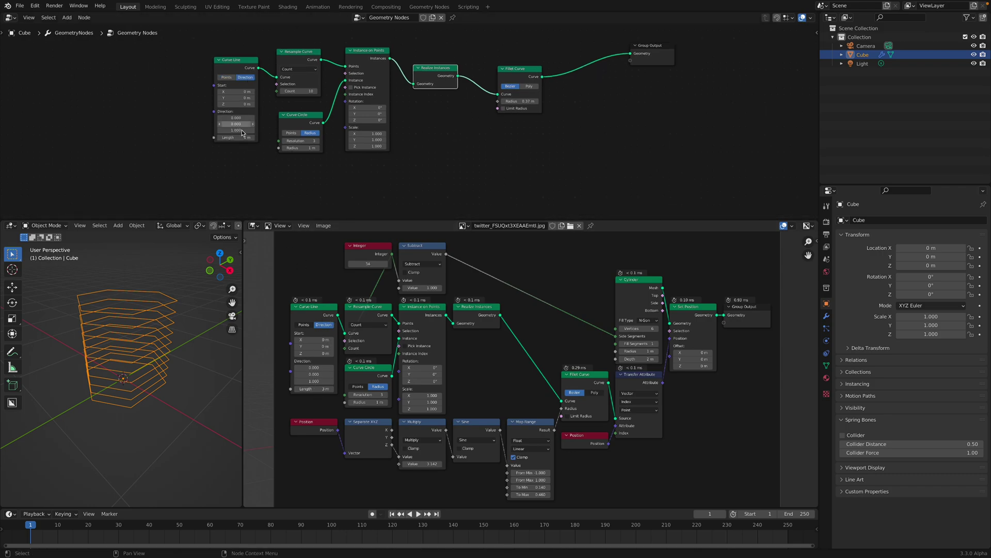
{"action": "left_click", "coordinate": [239, 141]}
{"action": "left_click", "coordinate": [239, 139]}
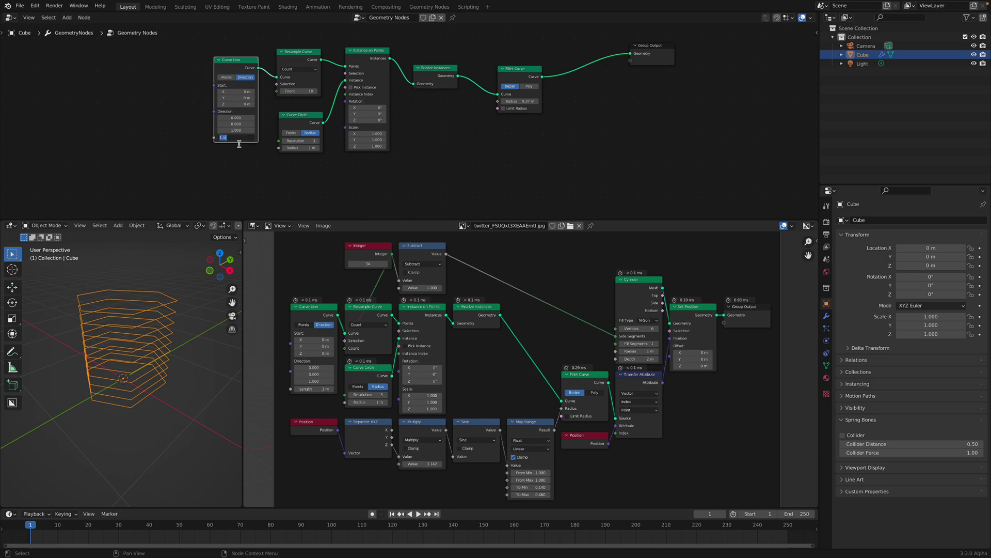
{"action": "type", "text": "3"}
{"action": "key", "text": "Return"}
{"action": "left_click_drag", "start_coordinate": [229, 71], "coordinate": [221, 70]}
{"action": "middle_click_drag", "start_coordinate": [165, 312], "coordinate": [148, 336]}
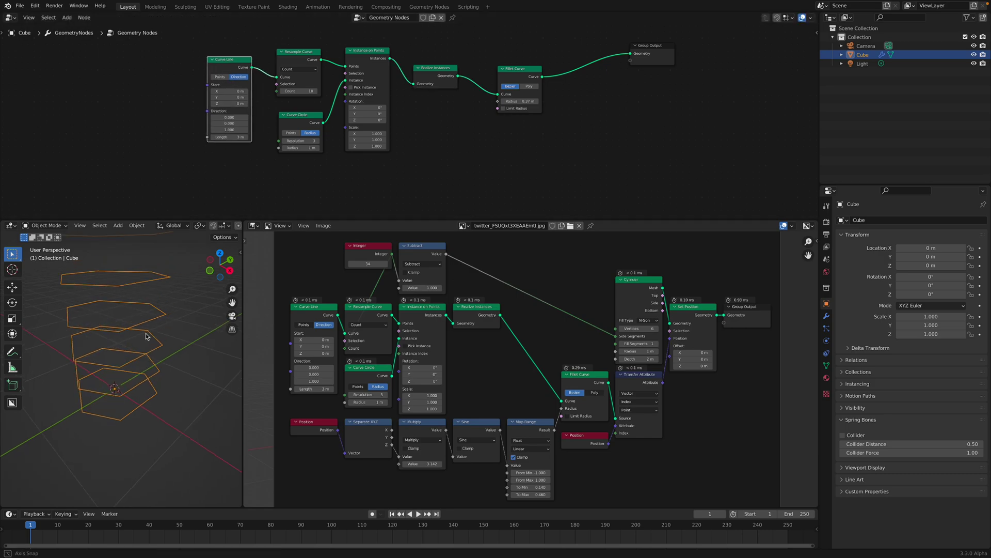
- Set the Integer node to 34 and connect it to the Resample Curve count
{"action": "middle_click_drag", "start_coordinate": [308, 78], "coordinate": [303, 113]}
{"action": "scroll", "coordinate": [302, 111], "scroll_direction": "down", "scroll_amount": 1}
{"action": "left_click_drag", "start_coordinate": [277, 66], "coordinate": [268, 66]}
{"action": "scroll", "coordinate": [253, 66], "scroll_direction": "up", "scroll_amount": 1}
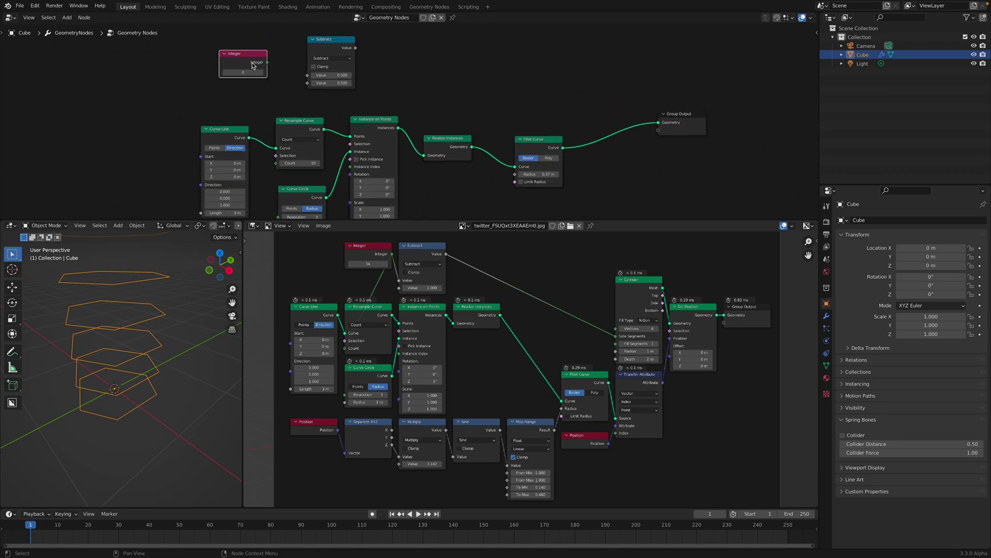
{"action": "key", "text": "Return"}
{"action": "left_click", "coordinate": [244, 72]}
{"action": "type", "text": "34"}
{"action": "key", "text": "Return"}
{"action": "left_click_drag", "start_coordinate": [268, 63], "coordinate": [276, 163]}
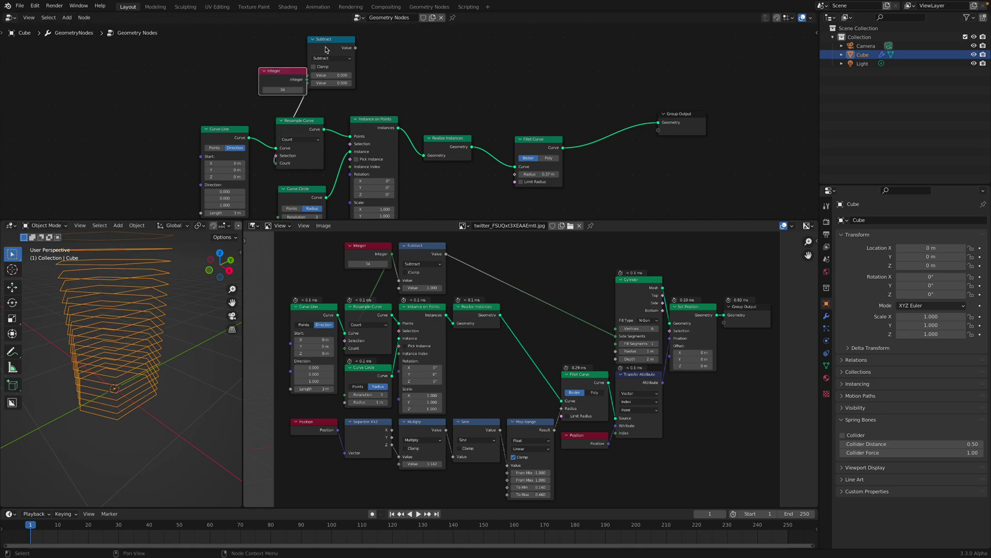
- Set the Subtract node's second value to 1, connect Integer to its first value, and space the two nodes apart
{"action": "left_click_drag", "start_coordinate": [326, 50], "coordinate": [366, 55]}
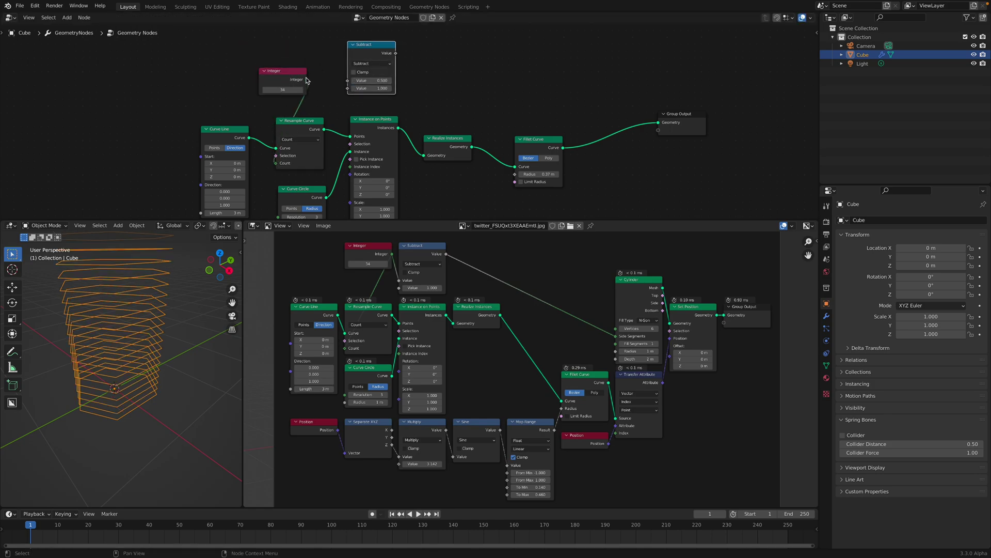
{"action": "left_click_drag", "start_coordinate": [307, 80], "coordinate": [348, 81]}
{"action": "left_click_drag", "start_coordinate": [287, 71], "coordinate": [307, 72]}
{"action": "left_click_drag", "start_coordinate": [396, 53], "coordinate": [564, 72]}
{"action": "key", "text": "Escape"}
- Save the blend file and move the Fillet Curve node lower, between Realize Instances and Group Output
{"action": "middle_click_drag", "start_coordinate": [619, 73], "coordinate": [537, 70]}
{"action": "left_click_drag", "start_coordinate": [449, 147], "coordinate": [435, 159]}
{"action": "scroll", "coordinate": [516, 139], "scroll_direction": "down", "scroll_amount": 3}
{"action": "middle_click_drag", "start_coordinate": [517, 139], "coordinate": [493, 111]}
{"action": "key", "text": "ctrl+s"}
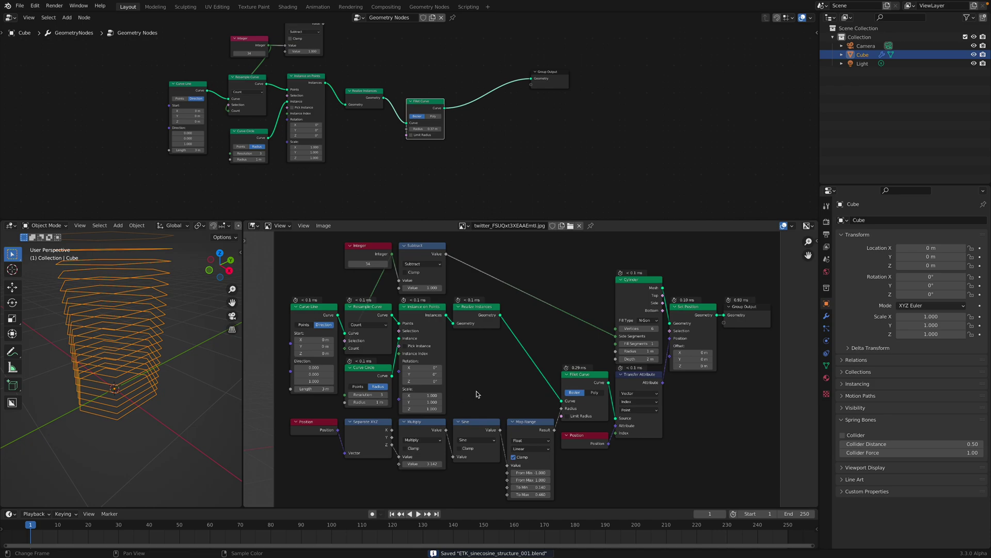
{"action": "left_click_drag", "start_coordinate": [430, 105], "coordinate": [480, 160]}
{"action": "middle_click_drag", "start_coordinate": [480, 160], "coordinate": [486, 137]}
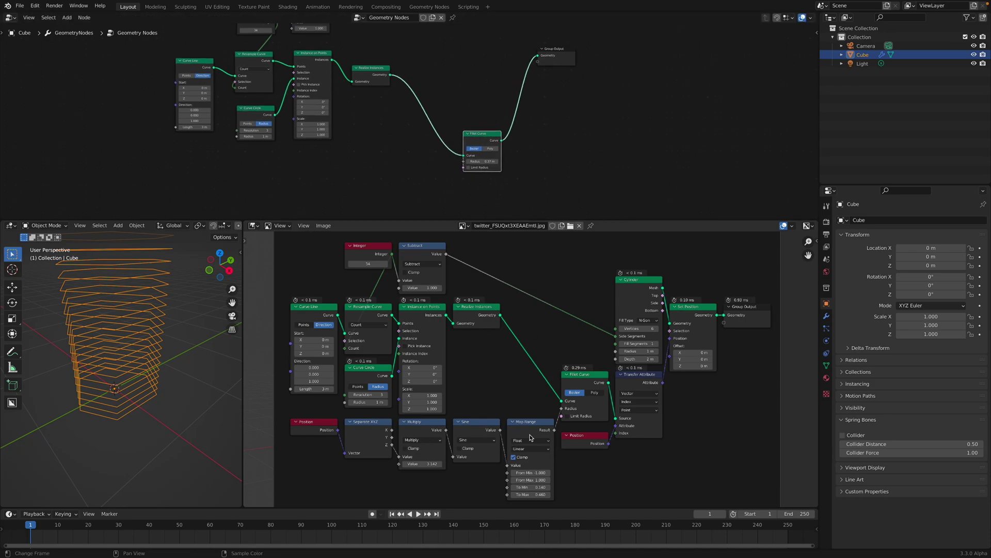
{"action": "middle_click_drag", "start_coordinate": [241, 132], "coordinate": [272, 91]}
{"action": "scroll", "coordinate": [264, 106], "scroll_direction": "up", "scroll_amount": 1}
{"action": "middle_click_drag", "start_coordinate": [183, 145], "coordinate": [191, 133]}
{"action": "key", "text": "shift+a"}
{"action": "left_click", "coordinate": [190, 130]}
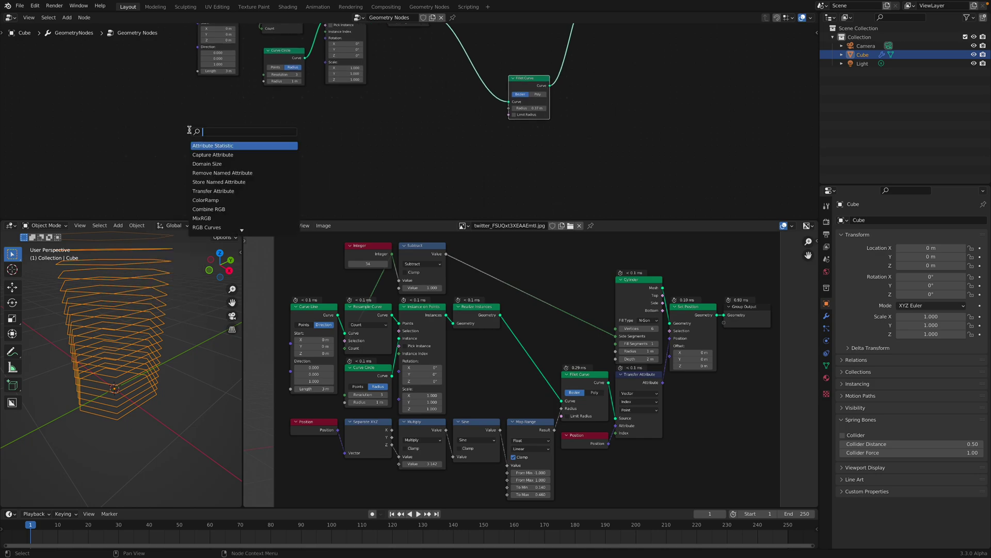
{"action": "key", "text": "Escape"}
- Add a Position node below the Curve Line node
{"action": "key", "text": "shift+a"}
{"action": "left_click", "coordinate": [199, 148]}
{"action": "type", "text": "pos"}
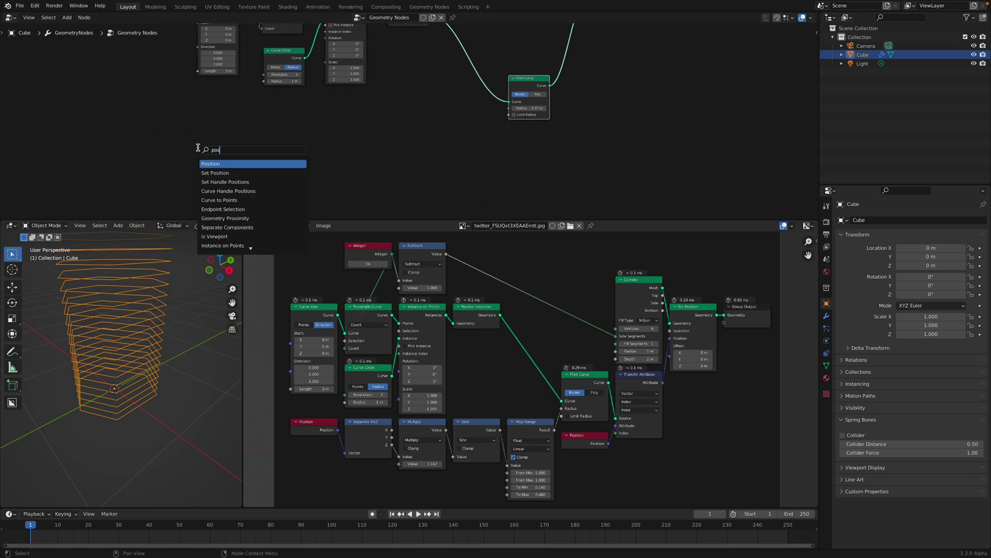
{"action": "key", "text": "Return"}
{"action": "left_click", "coordinate": [189, 145]}
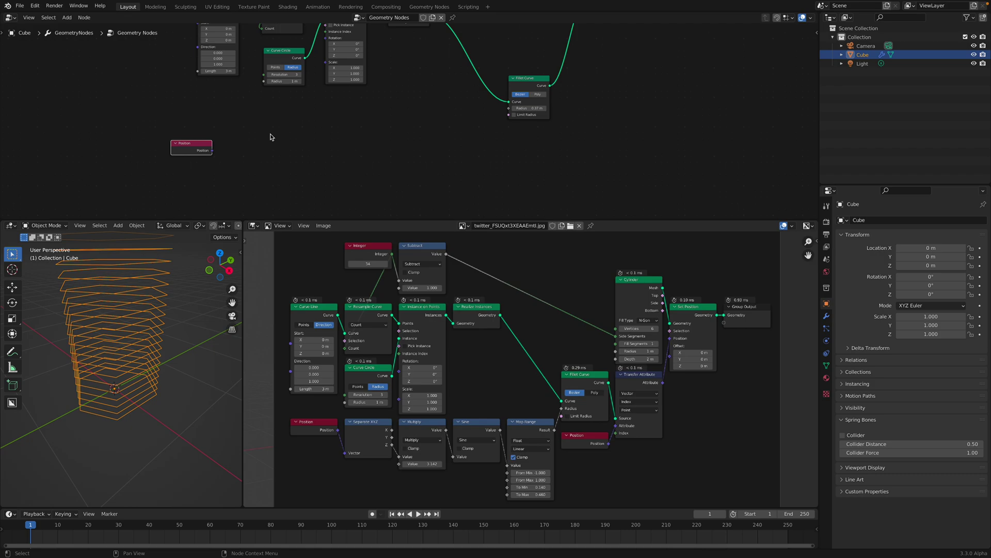
- Add a Math node directly after the Position node
{"action": "left_click", "coordinate": [272, 135]}
{"action": "key", "text": "shift+a"}
{"action": "left_click", "coordinate": [270, 135]}
{"action": "type", "text": "math"}
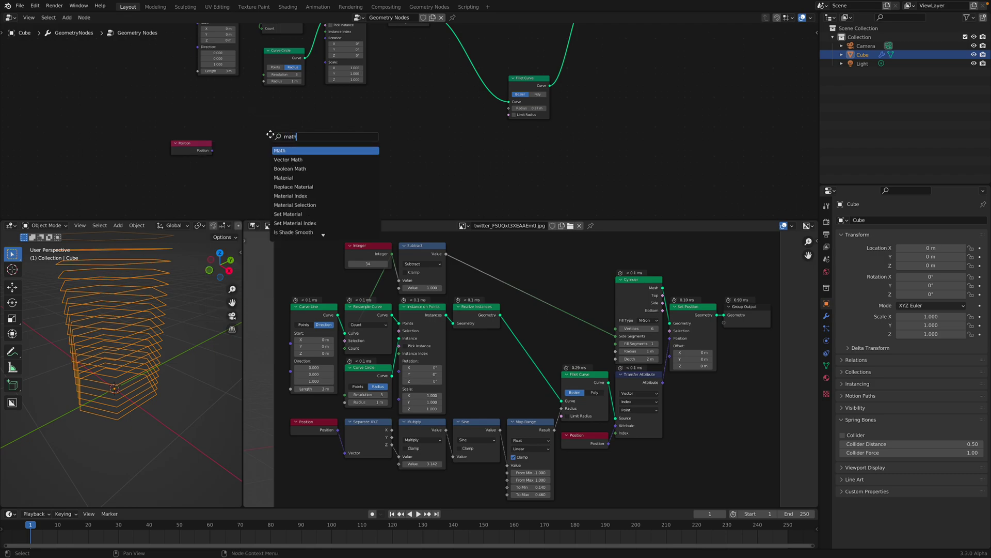
{"action": "key", "text": "Return"}
{"action": "left_click", "coordinate": [227, 134]}
- Add a second Math node after the first one in the lower row
{"action": "key", "text": "shift+a"}
{"action": "left_click", "coordinate": [334, 130]}
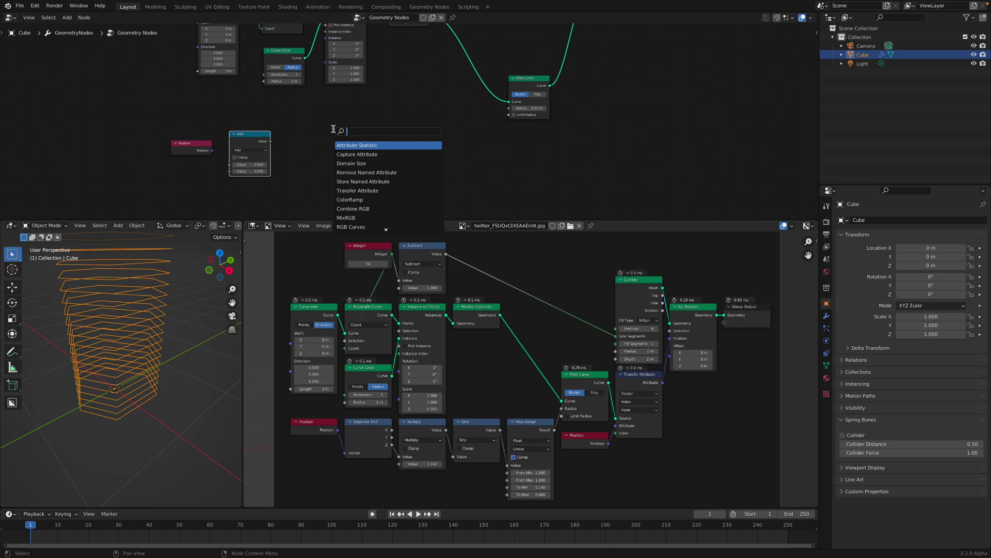
{"action": "type", "text": "math"}
{"action": "key", "text": "Return"}
{"action": "left_click", "coordinate": [297, 130]}
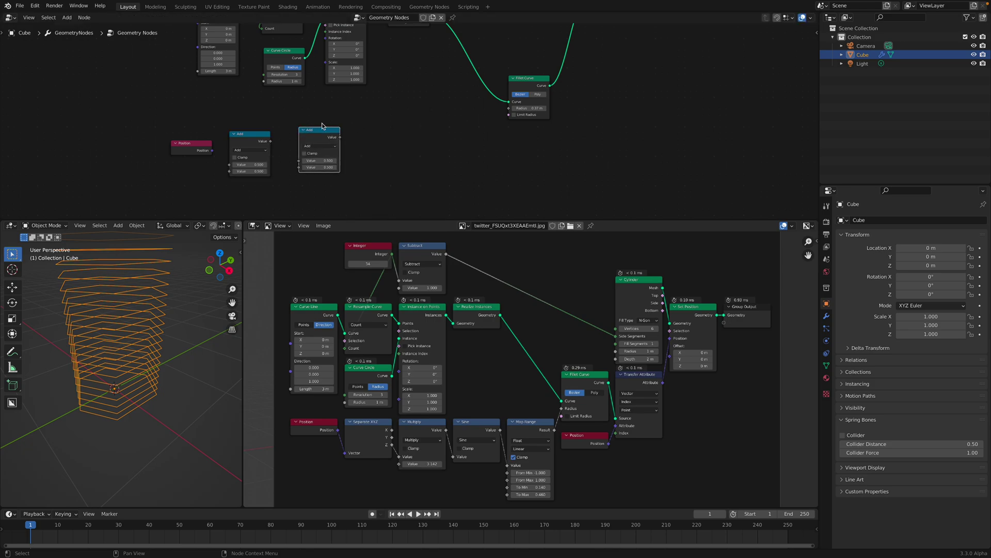
- Add a third Math node at the end of the lower row and set its operation to Sine
{"action": "key", "text": "shift+a"}
{"action": "left_click", "coordinate": [389, 120]}
{"action": "type", "text": "math"}
{"action": "key", "text": "Return"}
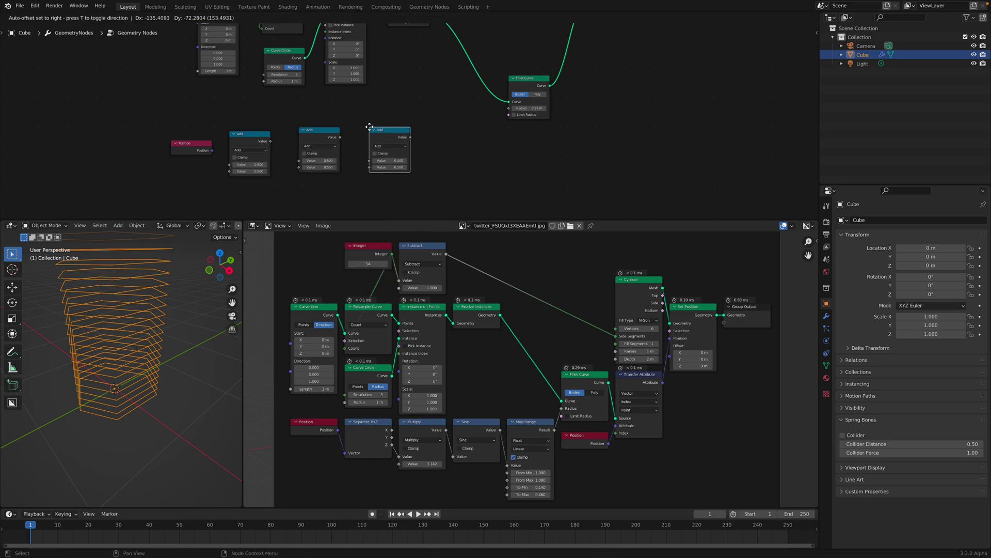
{"action": "left_click", "coordinate": [368, 129]}
{"action": "left_click", "coordinate": [382, 146]}
{"action": "left_click", "coordinate": [510, 163]}
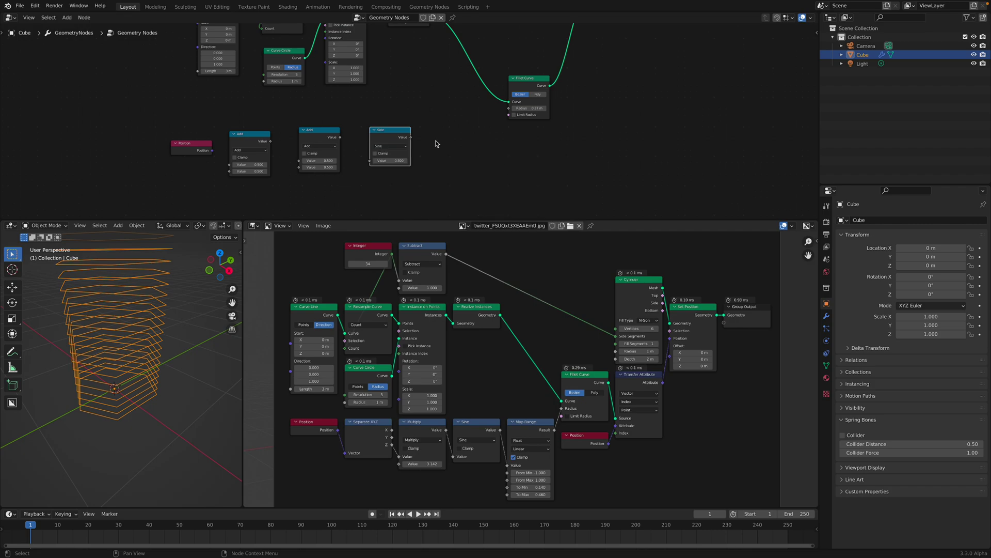
- Add a Map Range node after the Sine node
{"action": "middle_click_drag", "start_coordinate": [437, 141], "coordinate": [395, 136]}
{"action": "key", "text": "shift+a"}
{"action": "left_click", "coordinate": [427, 129]}
{"action": "type", "text": "map ra"}
{"action": "key", "text": "Return"}
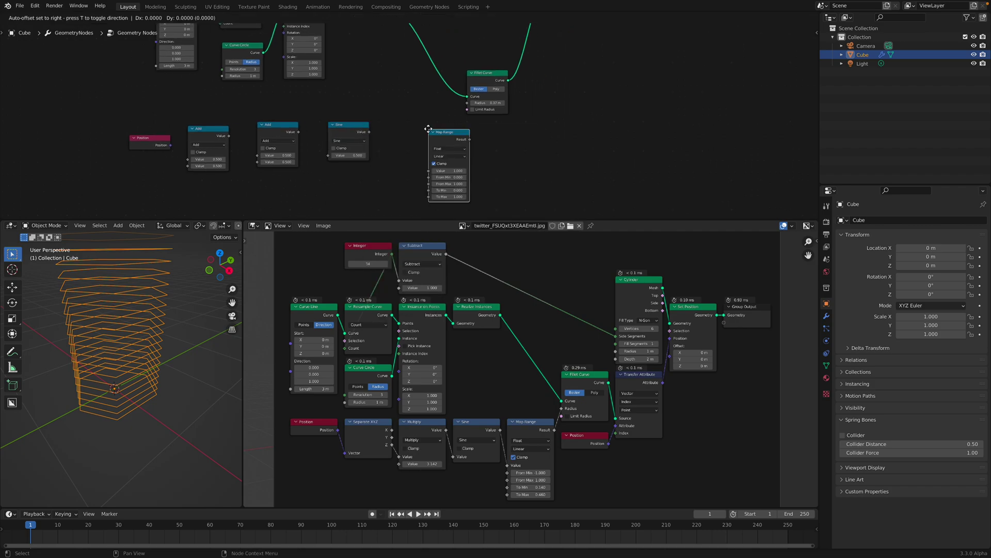
{"action": "left_click", "coordinate": [390, 128]}
- Move Group Output and Fillet Curve farther along the graph to leave more room after Realize Instances and Map Range
{"action": "middle_click_drag", "start_coordinate": [488, 99], "coordinate": [386, 141]}
{"action": "scroll", "coordinate": [387, 140], "scroll_direction": "down", "scroll_amount": 1}
{"action": "left_click_drag", "start_coordinate": [456, 49], "coordinate": [530, 43]}
{"action": "left_click_drag", "start_coordinate": [378, 130], "coordinate": [411, 107]}
{"action": "scroll", "coordinate": [411, 103], "scroll_direction": "up", "scroll_amount": 1}
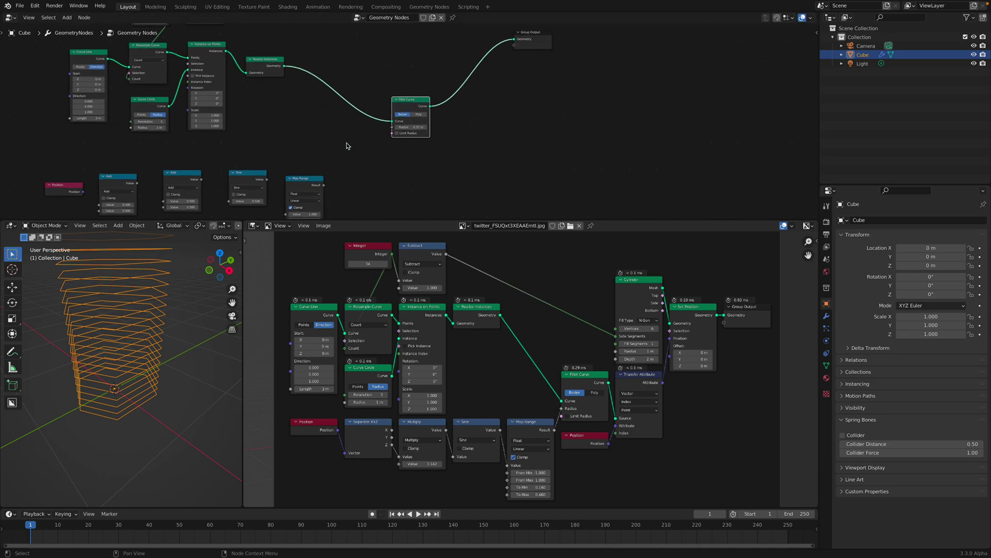
{"action": "scroll", "coordinate": [320, 166], "scroll_direction": "up", "scroll_amount": 2}
{"action": "middle_click_drag", "start_coordinate": [279, 196], "coordinate": [311, 170]}
{"action": "scroll", "coordinate": [196, 155], "scroll_direction": "up", "scroll_amount": 1}
{"action": "middle_click_drag", "start_coordinate": [160, 160], "coordinate": [208, 125]}
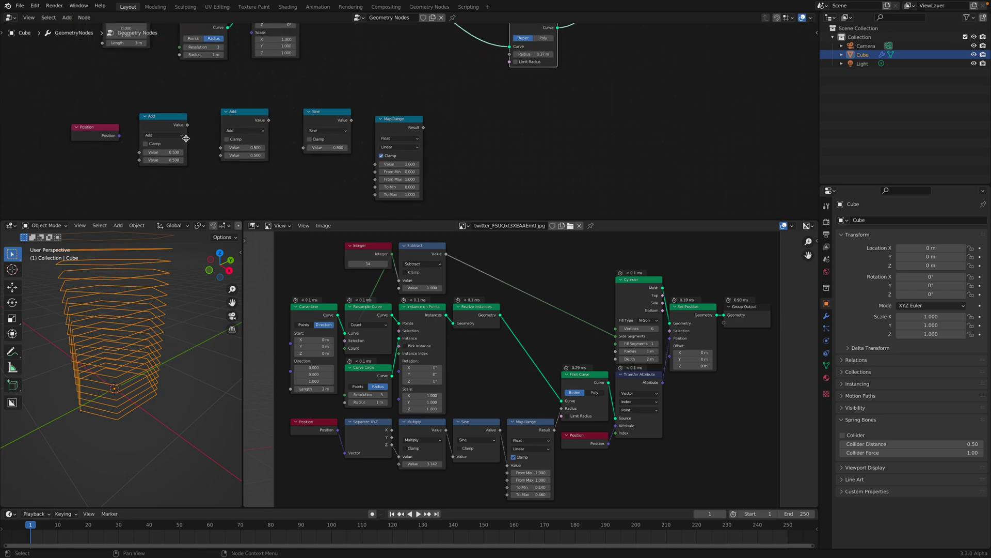
- Replace the first Math node with a Separate XYZ node fed by Position, and connect its Z output to the next Math node
{"action": "left_click_drag", "start_coordinate": [167, 119], "coordinate": [183, 120]}
{"action": "key", "text": "x"}
{"action": "key", "text": "shift+a"}
{"action": "type", "text": "ssepa"}
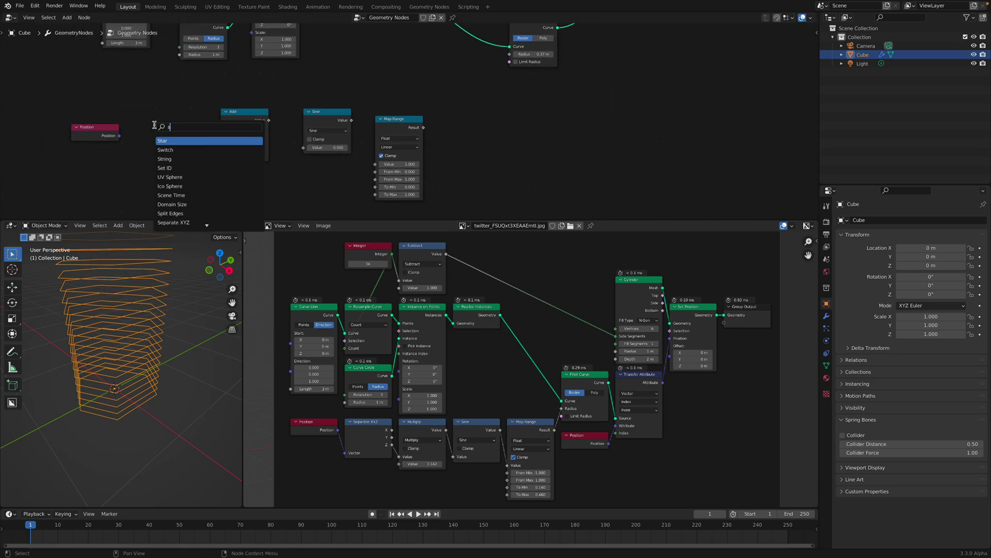
{"action": "key", "text": "Down"}
{"action": "key", "text": "Return"}
{"action": "left_click", "coordinate": [145, 122]}
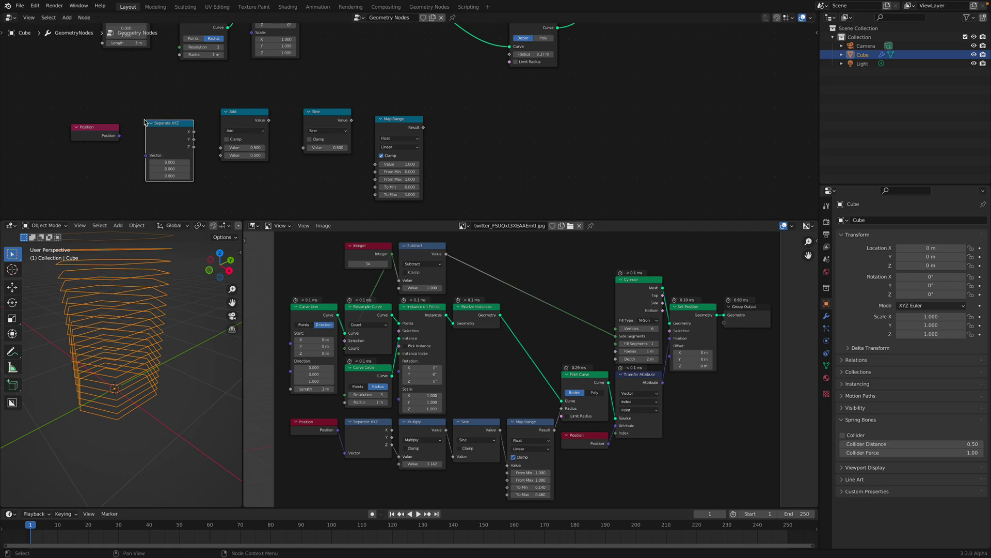
{"action": "left_click_drag", "start_coordinate": [121, 138], "coordinate": [221, 148]}
- Set the Math node after Separate XYZ to Multiply with a value of pi (3.142)
{"action": "left_click", "coordinate": [244, 130]}
{"action": "left_click", "coordinate": [246, 165]}
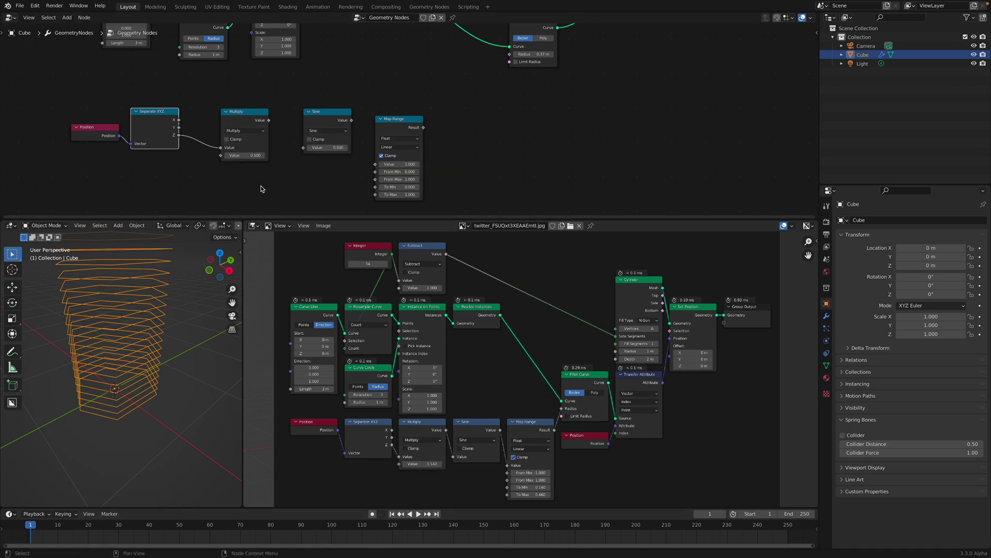
{"action": "left_click", "coordinate": [253, 155]}
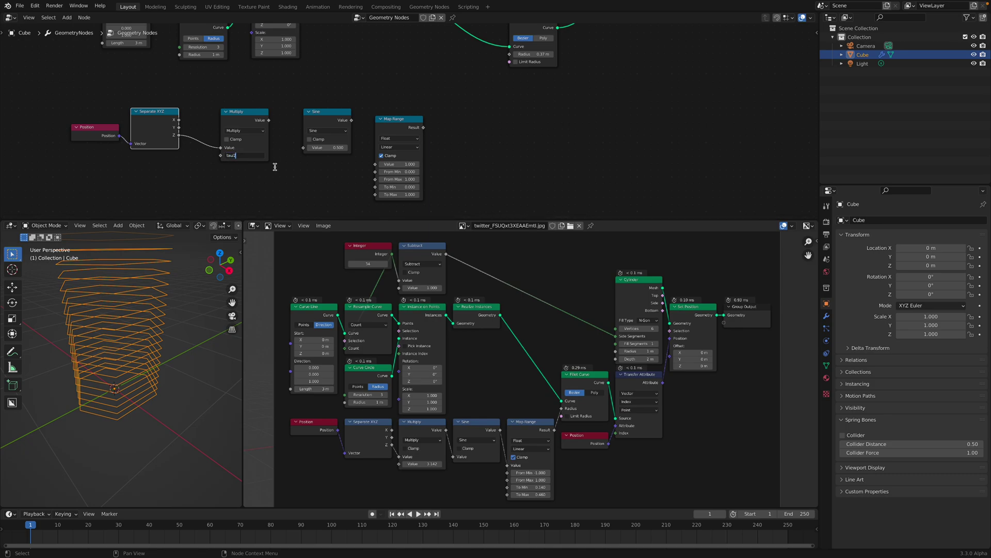
- Connect the Multiply node to the Sine node and the Sine node to Map Range's Value input, adjusting the node spacing
{"action": "scroll", "coordinate": [275, 170], "scroll_direction": "up", "scroll_amount": 1}
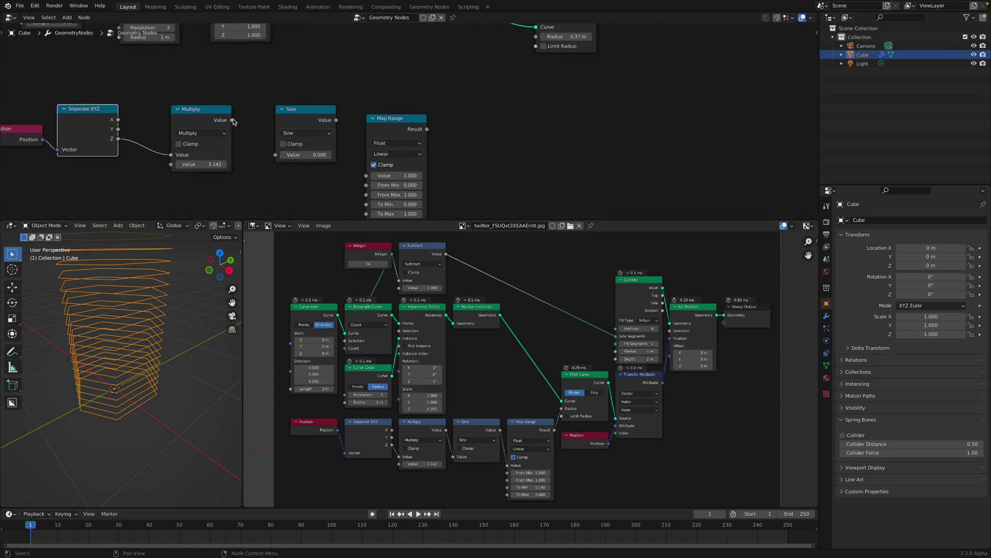
{"action": "left_click_drag", "start_coordinate": [232, 121], "coordinate": [237, 127]}
{"action": "left_click_drag", "start_coordinate": [273, 155], "coordinate": [276, 155]}
{"action": "left_click_drag", "start_coordinate": [292, 114], "coordinate": [269, 115]}
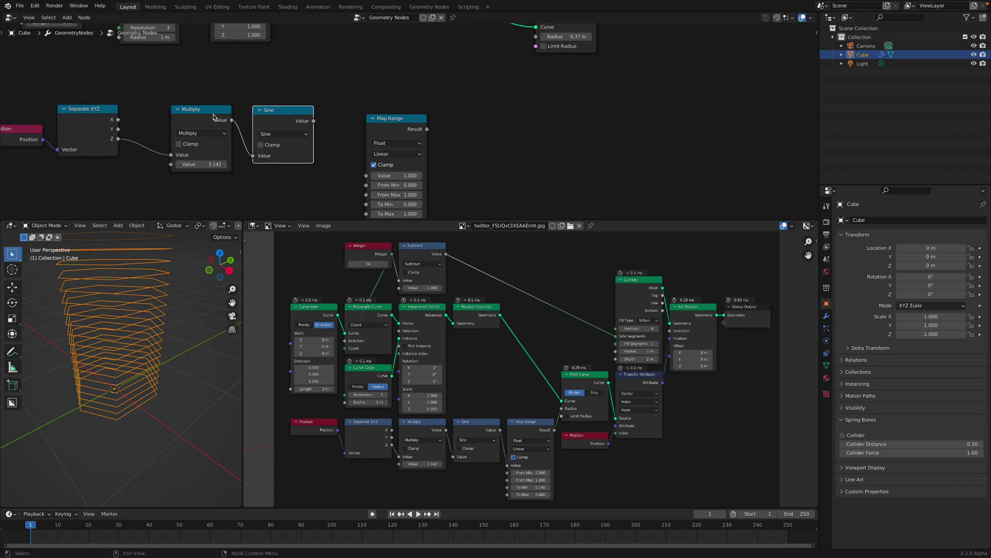
{"action": "left_click_drag", "start_coordinate": [209, 113], "coordinate": [191, 106]}
{"action": "middle_click_drag", "start_coordinate": [334, 159], "coordinate": [316, 139]}
{"action": "left_click_drag", "start_coordinate": [296, 101], "coordinate": [308, 114]}
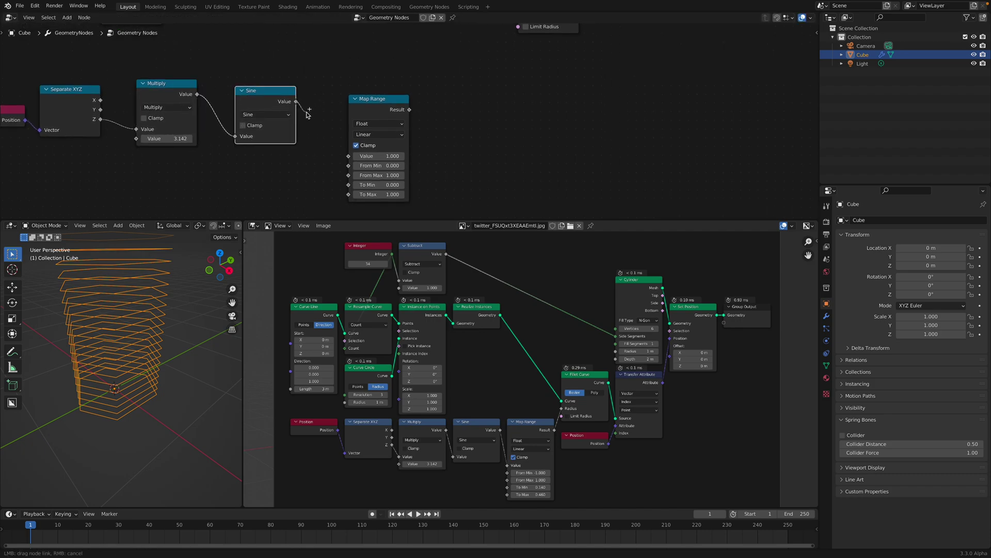
{"action": "left_click_drag", "start_coordinate": [350, 158], "coordinate": [348, 156]}
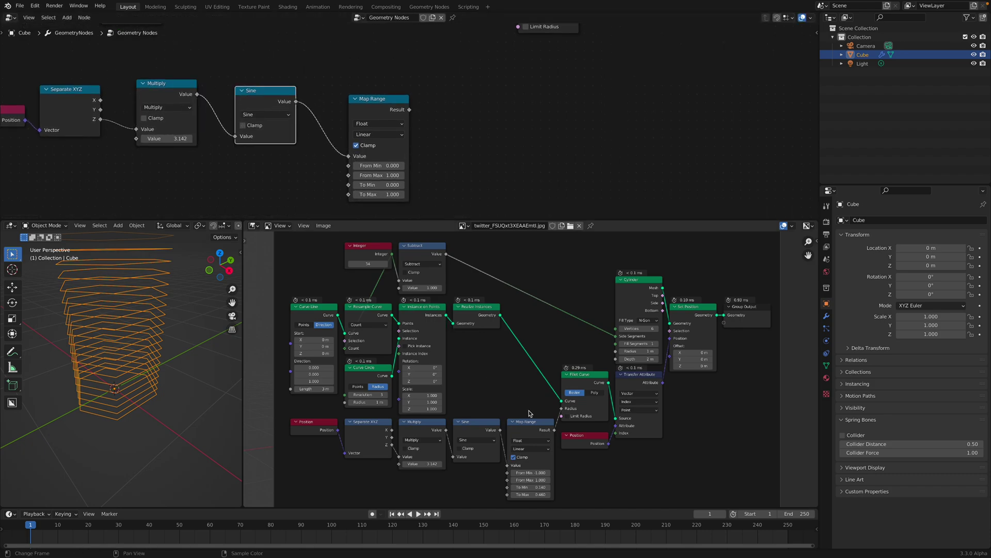
- Set Map Range's From Min to -1 and edit its To Min and To Max values following the reference image
{"action": "left_click", "coordinate": [385, 165]}
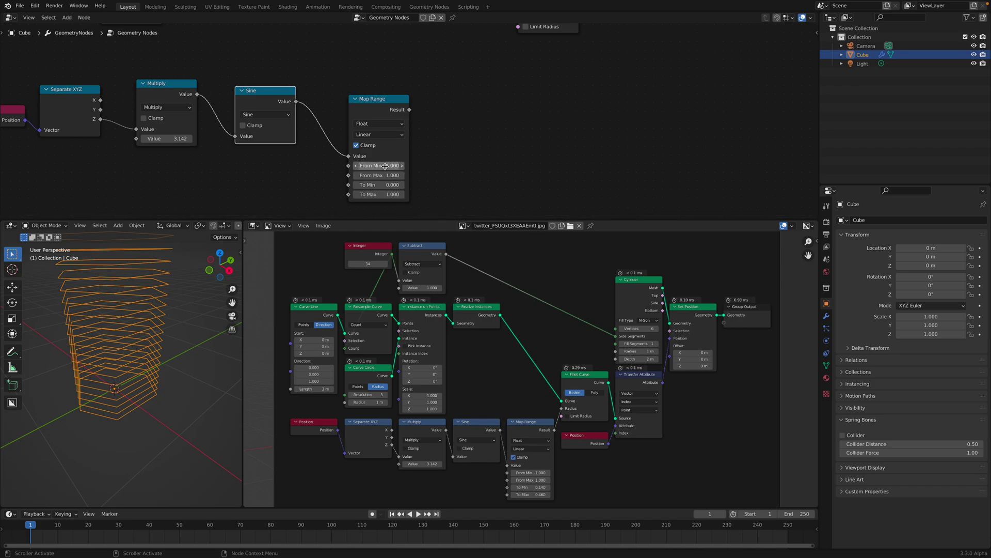
{"action": "middle_click_drag", "start_coordinate": [395, 158], "coordinate": [358, 155]}
{"action": "scroll", "coordinate": [366, 150], "scroll_direction": "up", "scroll_amount": 1}
{"action": "middle_click_drag", "start_coordinate": [247, 100], "coordinate": [260, 96]}
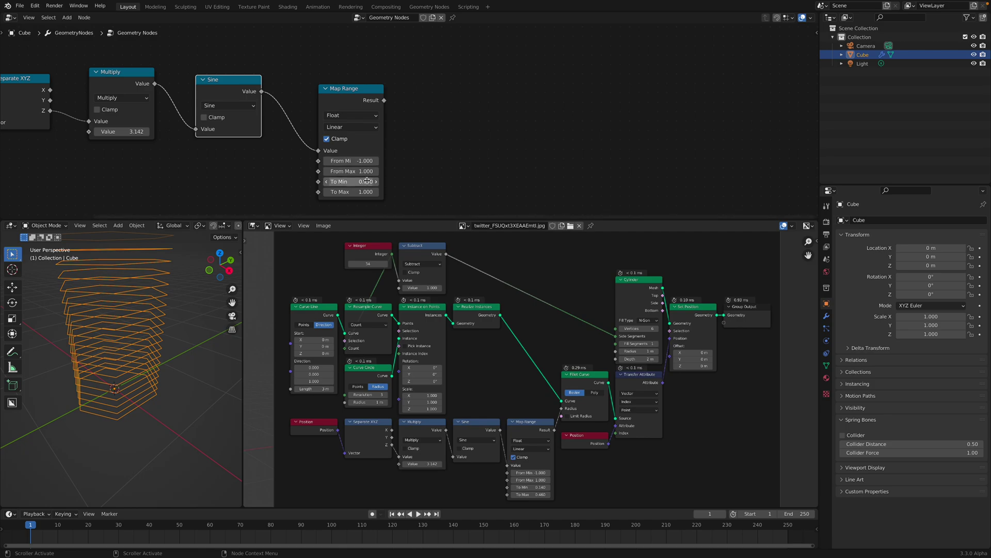
{"action": "left_click_drag", "start_coordinate": [363, 182], "coordinate": [349, 191]}
- Connect Map Range's Result to the Fillet Curve's Radius input and save the file
{"action": "scroll", "coordinate": [393, 147], "scroll_direction": "down", "scroll_amount": 1}
{"action": "middle_click_drag", "start_coordinate": [391, 138], "coordinate": [373, 200]}
{"action": "key", "text": "ctrl+s"}
{"action": "scroll", "coordinate": [387, 136], "scroll_direction": "down", "scroll_amount": 2}
{"action": "left_click_drag", "start_coordinate": [351, 193], "coordinate": [373, 156]}
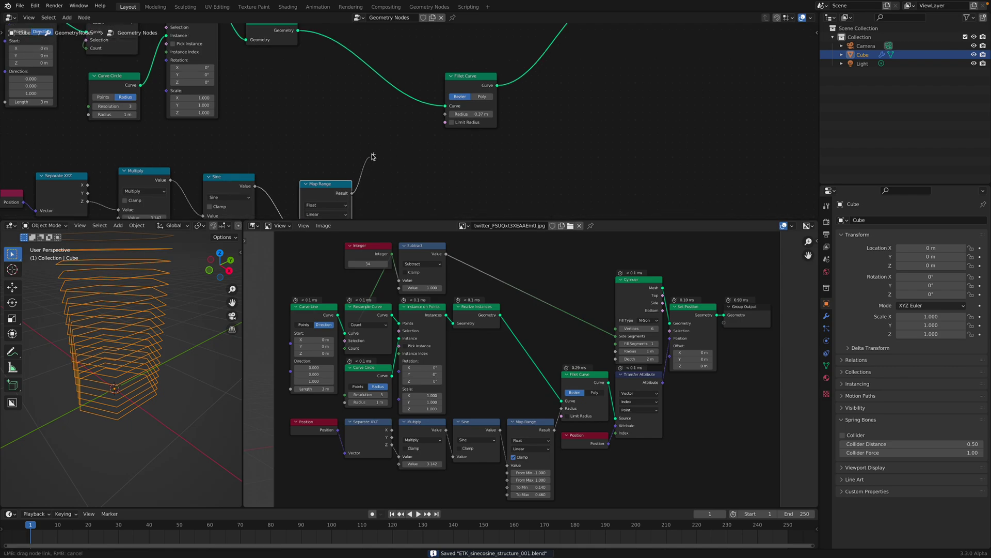
{"action": "left_click_drag", "start_coordinate": [448, 116], "coordinate": [448, 116]}
{"action": "scroll", "coordinate": [132, 351], "scroll_direction": "down", "scroll_amount": 2}
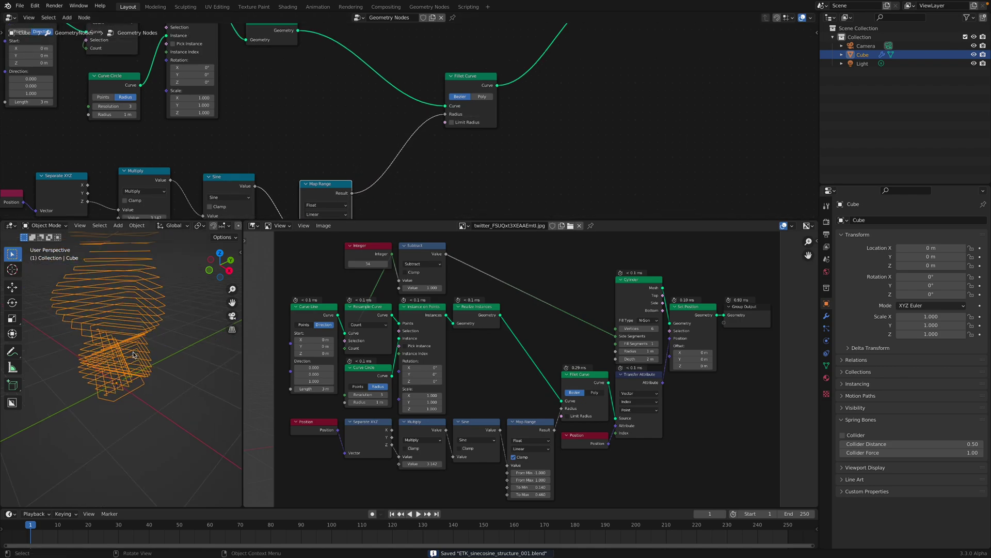
{"action": "middle_click_drag", "start_coordinate": [132, 351], "coordinate": [116, 368]}
{"action": "scroll", "coordinate": [158, 379], "scroll_direction": "down", "scroll_amount": 1}
{"action": "key", "text": "ctrl+s"}
{"action": "middle_click_drag", "start_coordinate": [142, 327], "coordinate": [132, 415]}
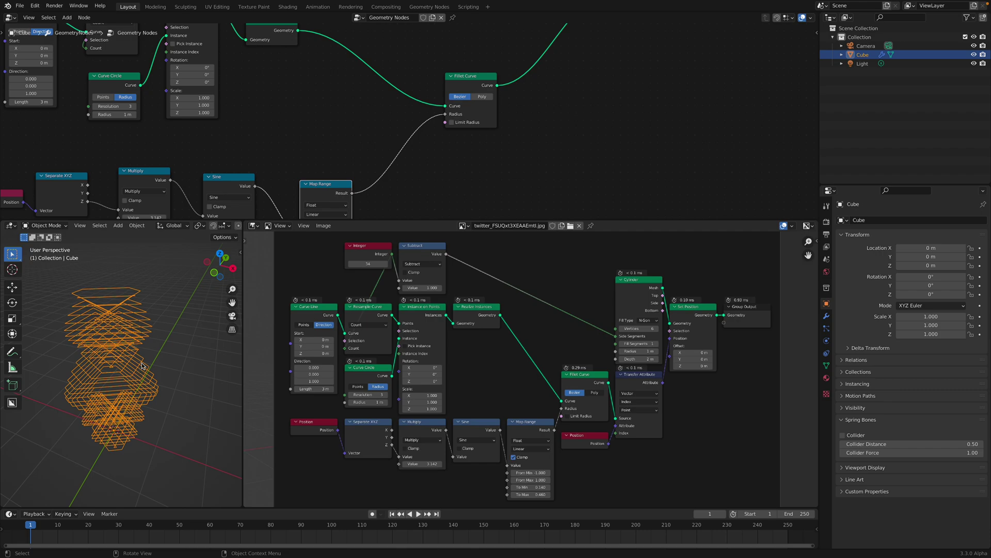
{"action": "middle_click_drag", "start_coordinate": [143, 366], "coordinate": [140, 353]}
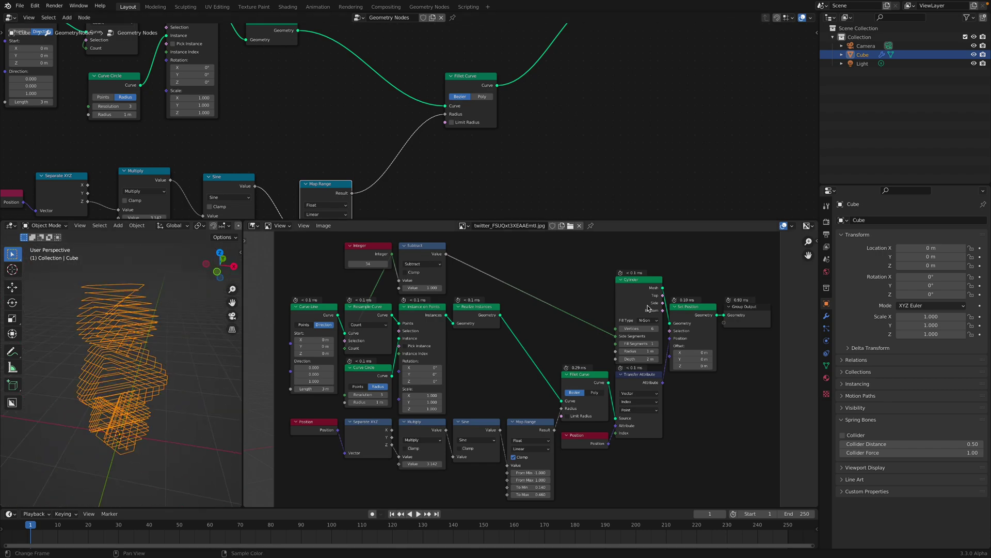
- Move Group Output farther away from Fillet Curve to make room for more nodes
{"action": "middle_click_drag", "start_coordinate": [564, 95], "coordinate": [560, 157]}
{"action": "scroll", "coordinate": [561, 155], "scroll_direction": "down", "scroll_amount": 3}
{"action": "middle_click_drag", "start_coordinate": [583, 78], "coordinate": [566, 98]}
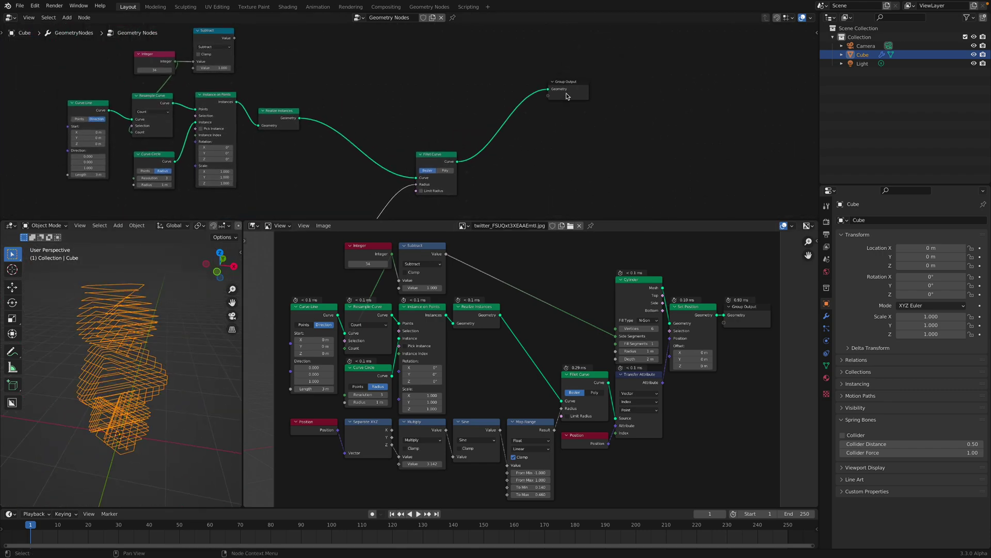
{"action": "left_click_drag", "start_coordinate": [579, 82], "coordinate": [619, 80]}
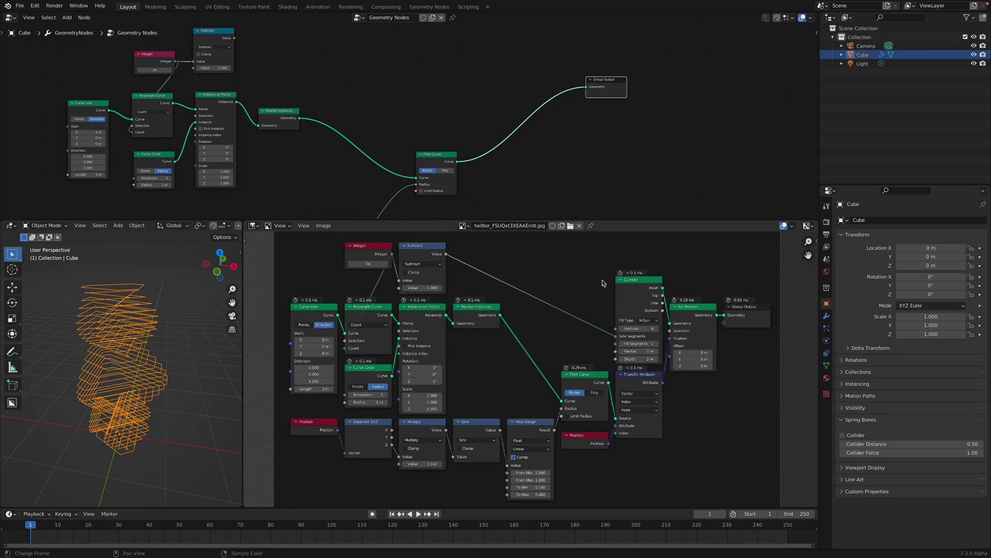
{"action": "left_click_drag", "start_coordinate": [588, 84], "coordinate": [610, 83]}
- Add a Cylinder mesh node above the Fillet Curve node
{"action": "middle_click_drag", "start_coordinate": [487, 78], "coordinate": [490, 54]}
{"action": "key", "text": "shift+a"}
{"action": "type", "text": "scy"}
{"action": "key", "text": "Return"}
{"action": "left_click", "coordinate": [453, 62]}
{"action": "scroll", "coordinate": [491, 53], "scroll_direction": "up", "scroll_amount": 1}
- Shift Group Output farther along and add a Set Position node between it and the Cylinder
{"action": "left_click_drag", "start_coordinate": [645, 88], "coordinate": [681, 96]}
{"action": "key", "text": "shift+a"}
{"action": "key", "text": "s"}
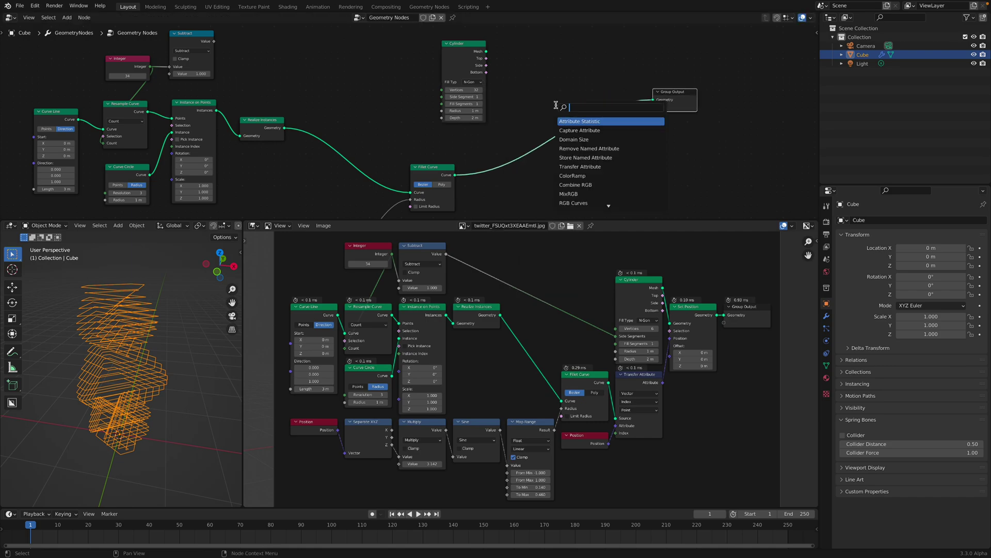
{"action": "type", "text": "set po"}
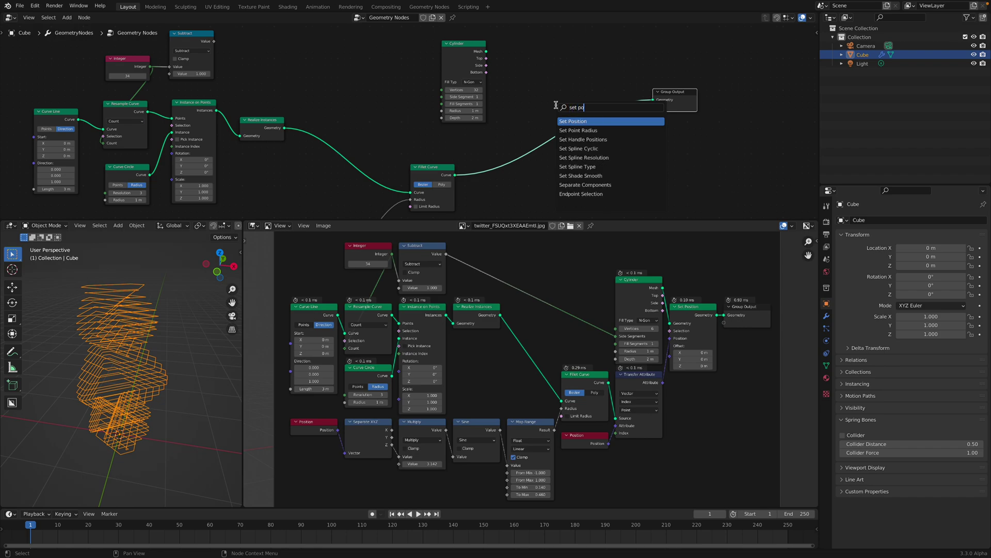
{"action": "key", "text": "Return"}
{"action": "left_click", "coordinate": [528, 46]}
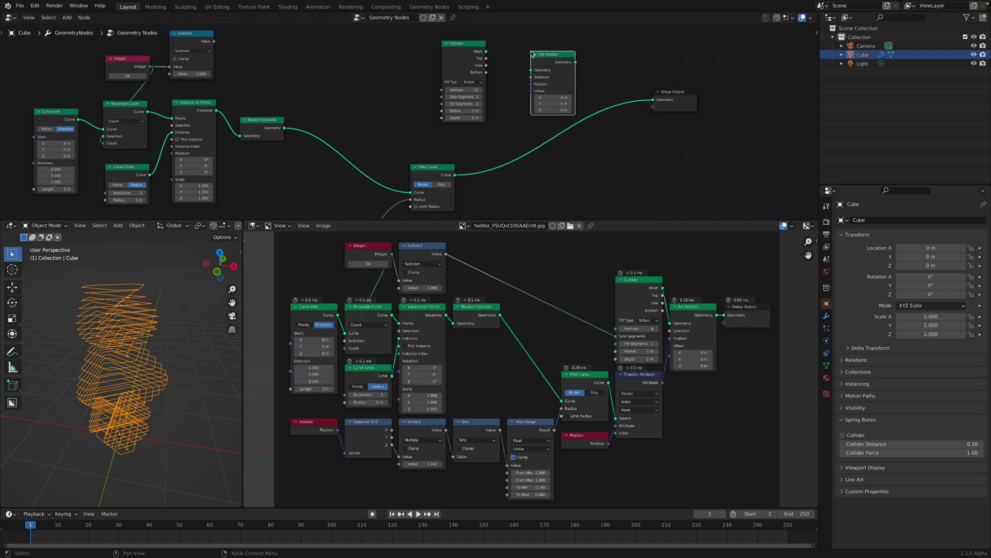
- Add a Transfer Attribute node beside Fillet Curve with the fillet's Curve output feeding its Source
{"action": "key", "text": "shift+a"}
{"action": "type", "text": "stra"}
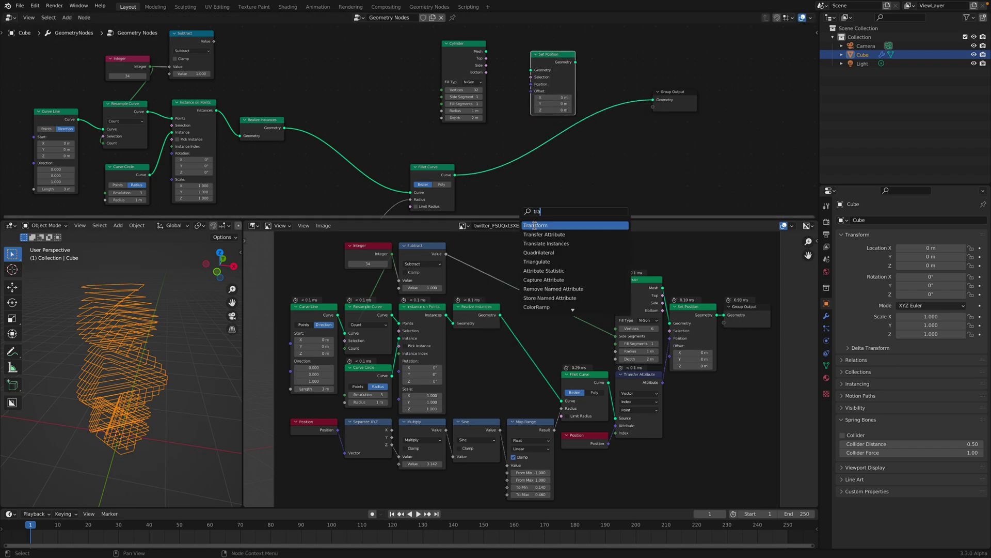
{"action": "left_click", "coordinate": [537, 232]}
{"action": "left_click", "coordinate": [497, 148]}
{"action": "middle_click_drag", "start_coordinate": [511, 155], "coordinate": [514, 110]}
{"action": "left_click_drag", "start_coordinate": [503, 123], "coordinate": [503, 163]}
- Add a Position node below Fillet Curve, near the Transfer Attribute node
{"action": "middle_click_drag", "start_coordinate": [431, 195], "coordinate": [442, 174]}
{"action": "key", "text": "shift+a"}
{"action": "type", "text": "s"}
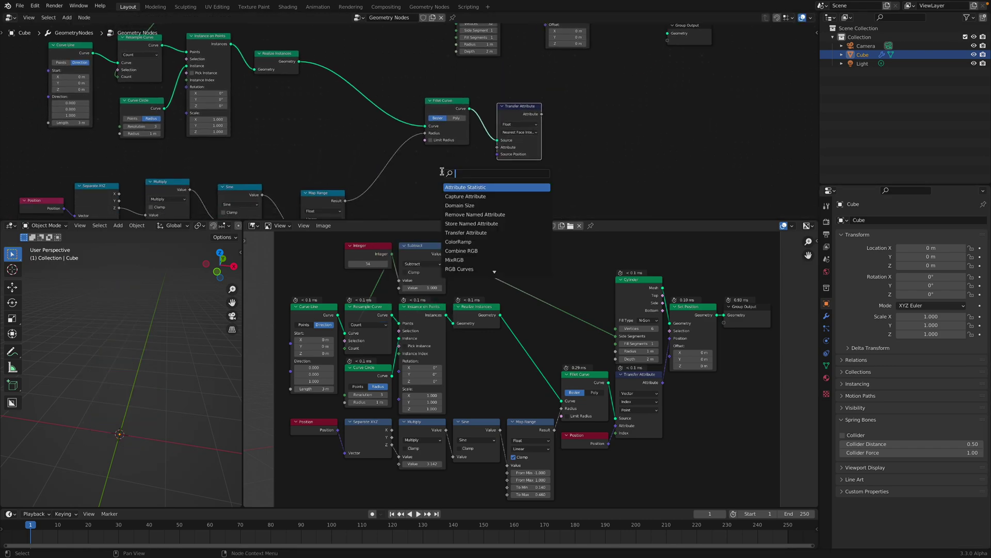
{"action": "type", "text": "po"}
{"action": "key", "text": "Return"}
{"action": "left_click", "coordinate": [425, 167]}
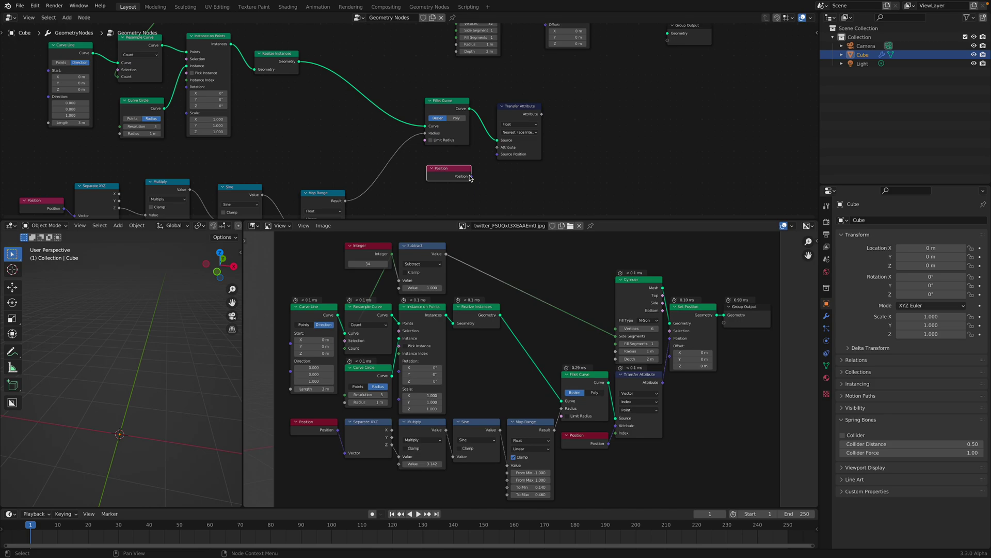
{"action": "left_click_drag", "start_coordinate": [472, 176], "coordinate": [490, 149]}
{"action": "key", "text": "Escape"}
- Set Transfer Attribute to Vector data with Index mapping and connect the nearby Position node to its Attribute input
{"action": "scroll", "coordinate": [526, 149], "scroll_direction": "up", "scroll_amount": 3}
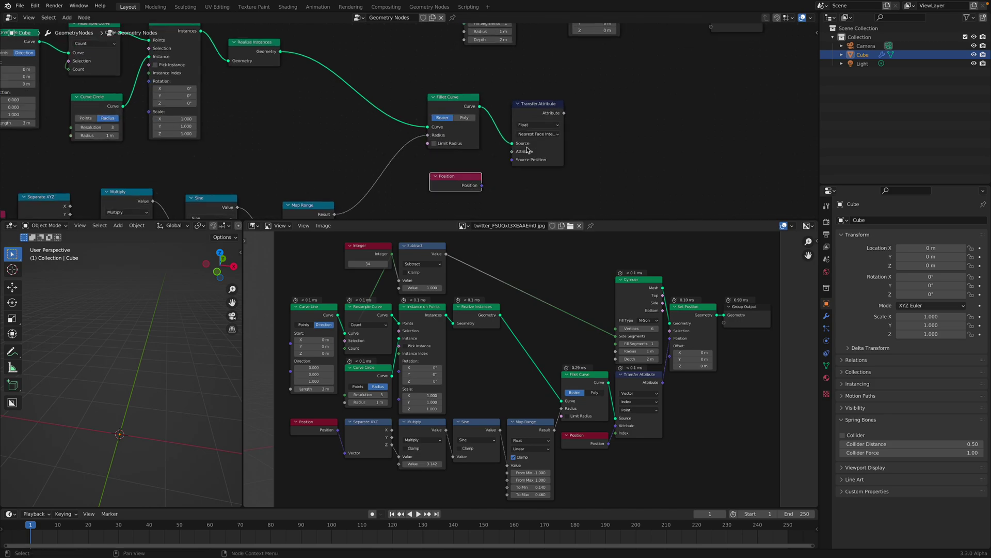
{"action": "left_click", "coordinate": [555, 126]}
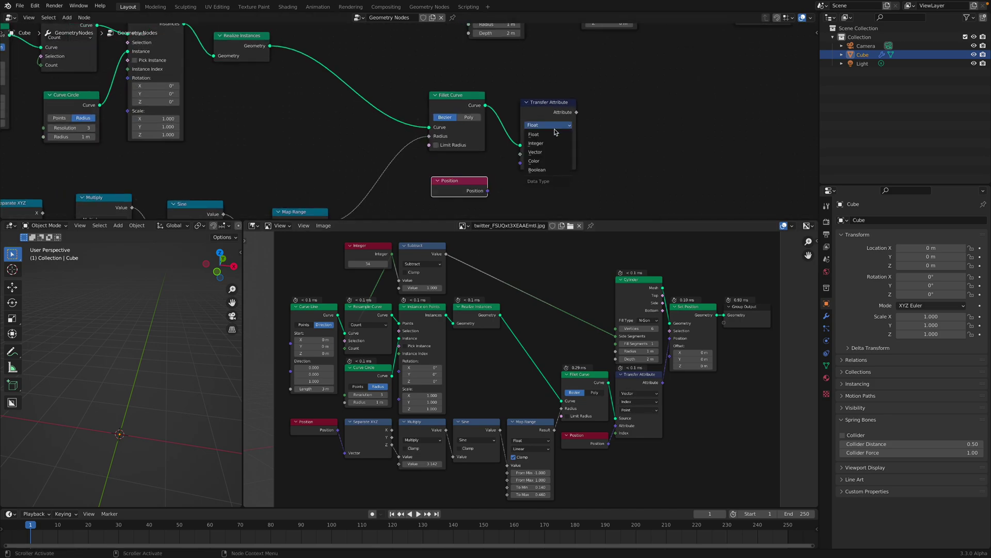
{"action": "left_click", "coordinate": [555, 153]}
{"action": "left_click", "coordinate": [551, 135]}
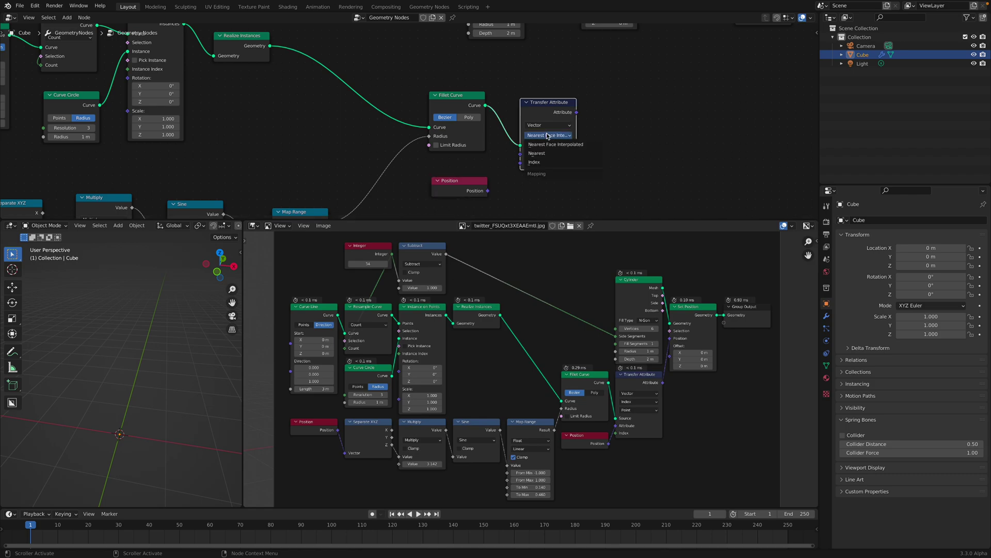
{"action": "left_click", "coordinate": [545, 163]}
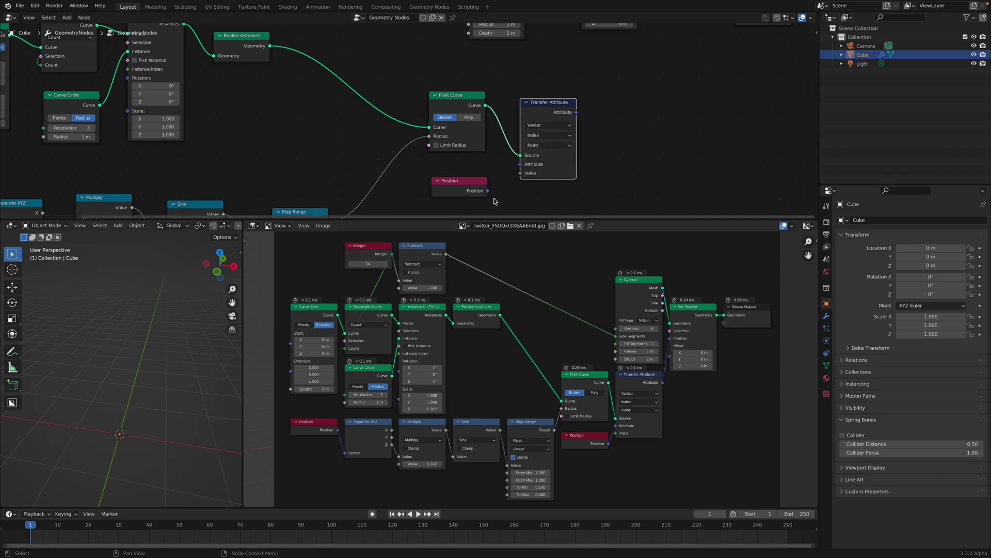
{"action": "left_click_drag", "start_coordinate": [488, 191], "coordinate": [491, 191]}
{"action": "left_click_drag", "start_coordinate": [520, 161], "coordinate": [520, 164]}
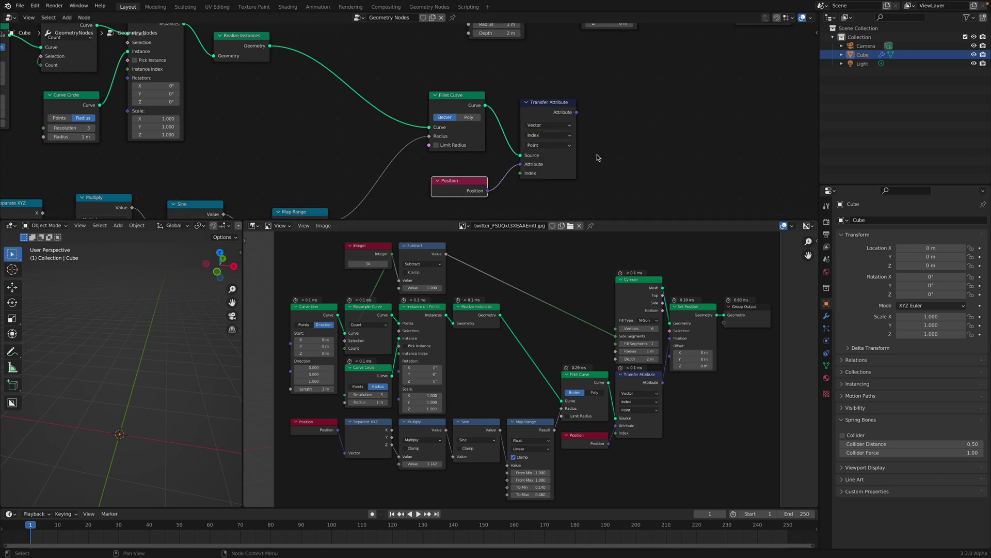
- Connect Transfer Attribute's output to the Position input of Set Position and shift Set Position clear of the Cylinder
{"action": "scroll", "coordinate": [596, 155], "scroll_direction": "down", "scroll_amount": 1}
{"action": "middle_click_drag", "start_coordinate": [569, 174], "coordinate": [494, 200]}
{"action": "middle_click_drag", "start_coordinate": [509, 164], "coordinate": [484, 199]}
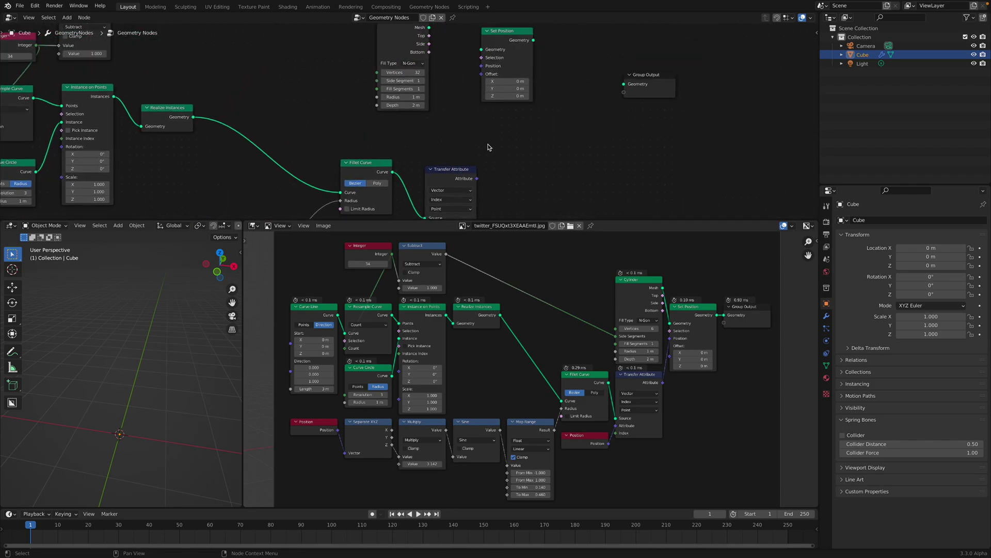
{"action": "middle_click_drag", "start_coordinate": [468, 128], "coordinate": [508, 77]}
{"action": "scroll", "coordinate": [496, 106], "scroll_direction": "down", "scroll_amount": 1}
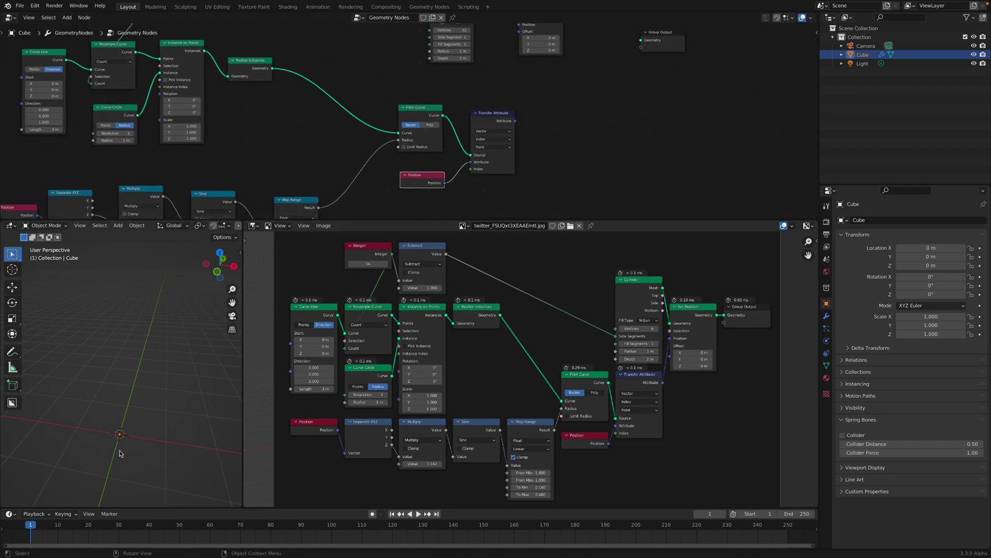
{"action": "middle_click_drag", "start_coordinate": [480, 157], "coordinate": [454, 172]}
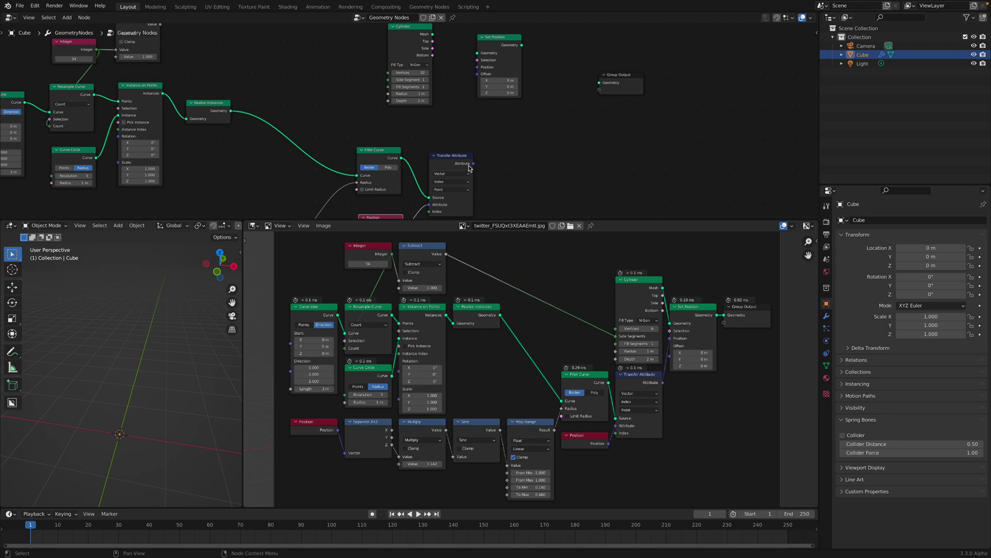
{"action": "left_click_drag", "start_coordinate": [473, 163], "coordinate": [485, 140]}
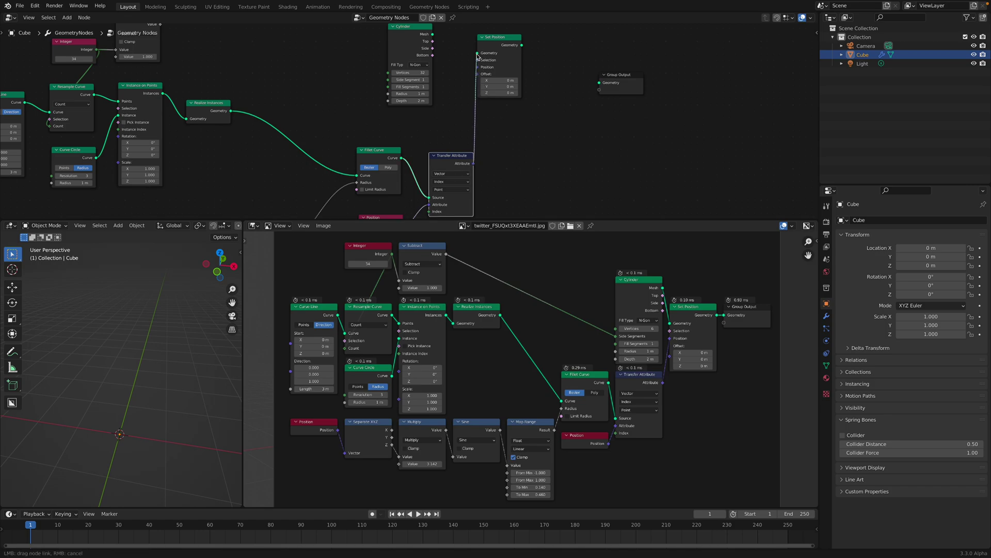
{"action": "left_click_drag", "start_coordinate": [481, 70], "coordinate": [515, 63]}
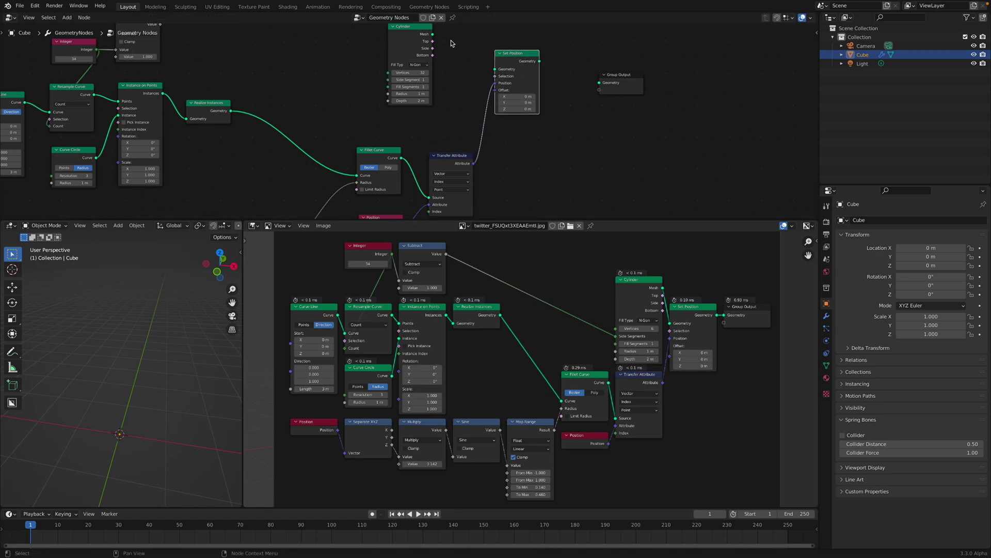
- Connect the Cylinder's Mesh through Set Position to Group Output and save the file
{"action": "left_click_drag", "start_coordinate": [433, 35], "coordinate": [495, 68]}
{"action": "left_click_drag", "start_coordinate": [540, 61], "coordinate": [603, 82]}
{"action": "scroll", "coordinate": [101, 431], "scroll_direction": "up", "scroll_amount": 3}
{"action": "middle_click_drag", "start_coordinate": [102, 432], "coordinate": [156, 402]}
{"action": "key", "text": "ctrl+s"}
- Set the Cylinder node's Vertices to 6 and move the node closer to Set Position
{"action": "middle_click_drag", "start_coordinate": [458, 93], "coordinate": [473, 117]}
{"action": "scroll", "coordinate": [458, 86], "scroll_direction": "up", "scroll_amount": 1}
{"action": "left_click", "coordinate": [432, 94]}
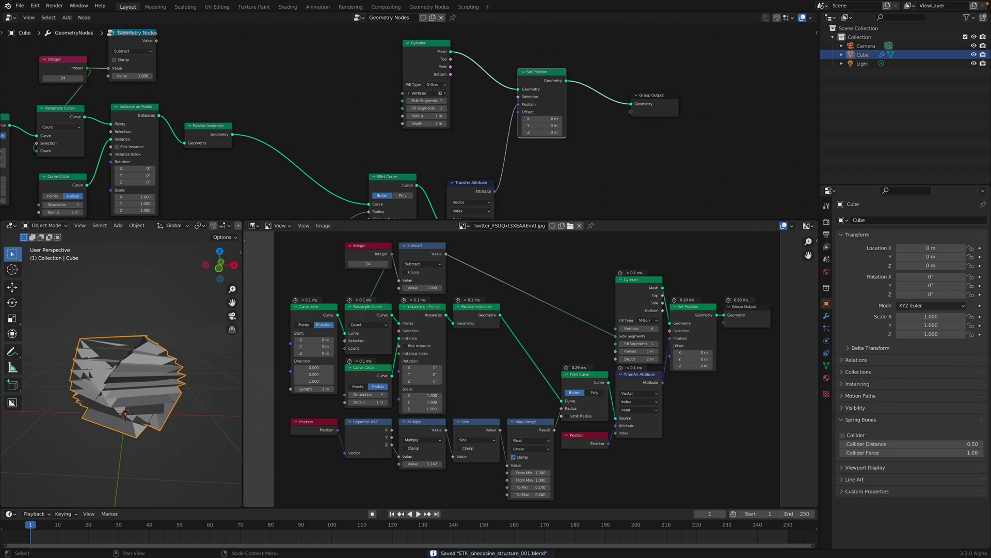
{"action": "type", "text": "6"}
{"action": "key", "text": "Return"}
{"action": "left_click_drag", "start_coordinate": [432, 58], "coordinate": [454, 72]}
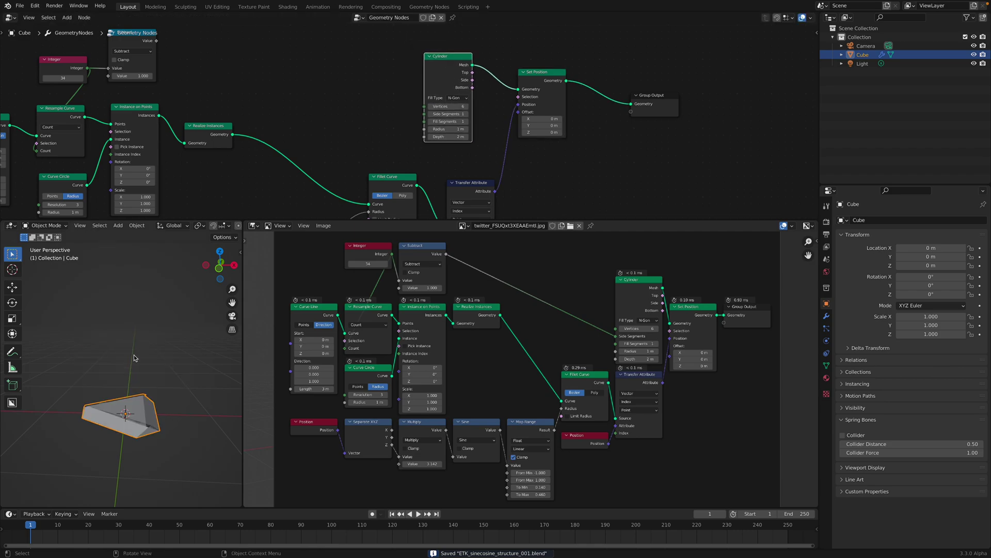
{"action": "middle_click_drag", "start_coordinate": [133, 355], "coordinate": [132, 357]}
{"action": "middle_click_drag", "start_coordinate": [345, 77], "coordinate": [374, 74]}
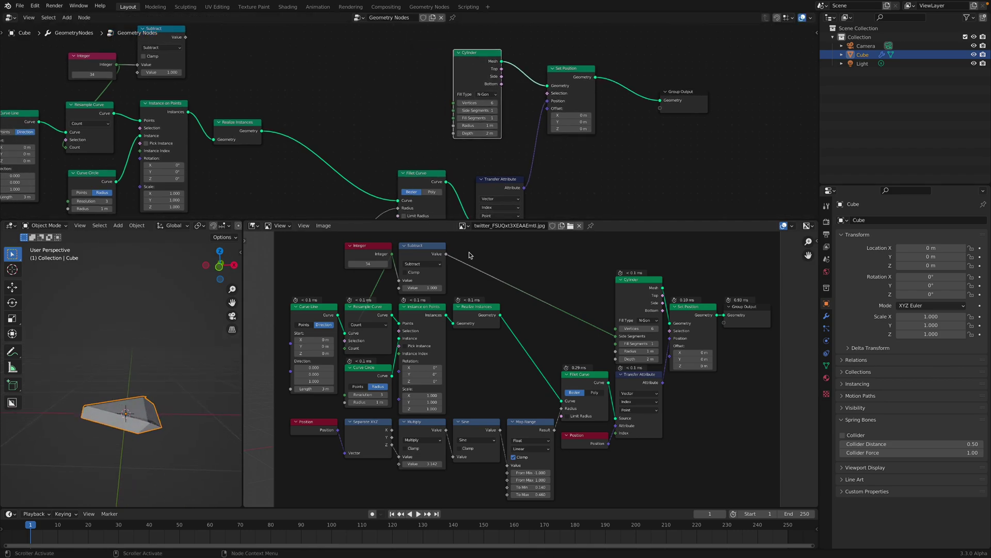
- Connect Subtract's Value output to the Cylinder's Side Segments input and save the file
{"action": "middle_click_drag", "start_coordinate": [190, 61], "coordinate": [295, 75]}
{"action": "left_click_drag", "start_coordinate": [289, 50], "coordinate": [558, 123]}
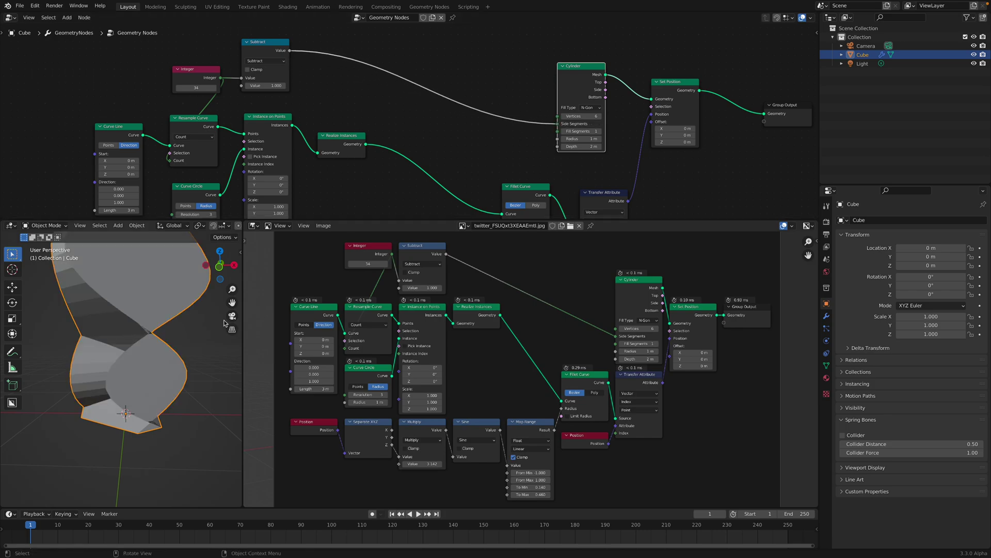
{"action": "scroll", "coordinate": [176, 336], "scroll_direction": "down", "scroll_amount": 4}
{"action": "middle_click_drag", "start_coordinate": [176, 336], "coordinate": [139, 369]}
{"action": "key", "text": "ctrl+s"}
{"action": "scroll", "coordinate": [139, 368], "scroll_direction": "up", "scroll_amount": 1}
- Shift the Cylinder node slightly to tidy its spacing from Set Position
{"action": "middle_click_drag", "start_coordinate": [420, 96], "coordinate": [465, 16]}
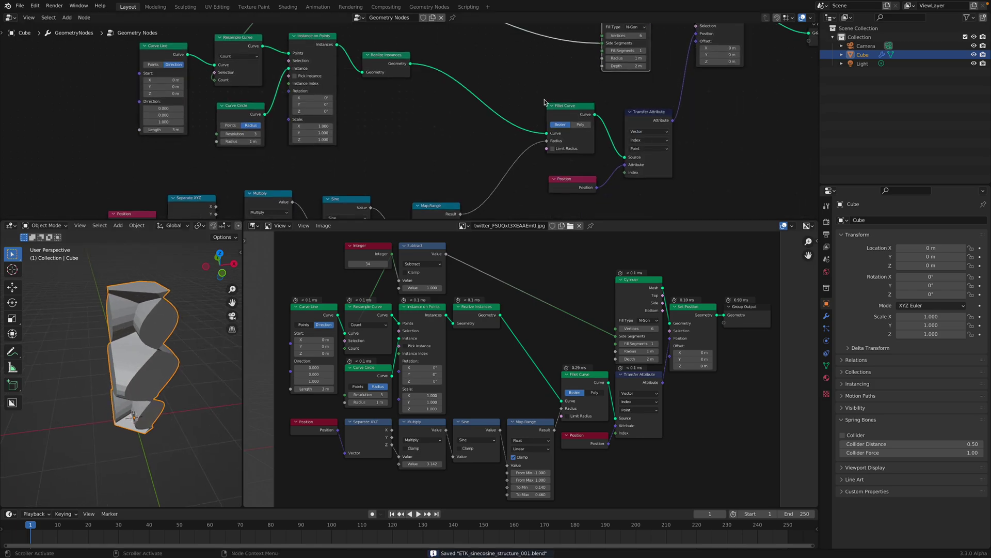
{"action": "middle_click_drag", "start_coordinate": [547, 101], "coordinate": [438, 158]}
{"action": "left_click_drag", "start_coordinate": [514, 49], "coordinate": [512, 53]}
{"action": "middle_click_drag", "start_coordinate": [535, 78], "coordinate": [552, 76]}
{"action": "left_click_drag", "start_coordinate": [524, 59], "coordinate": [539, 51]}
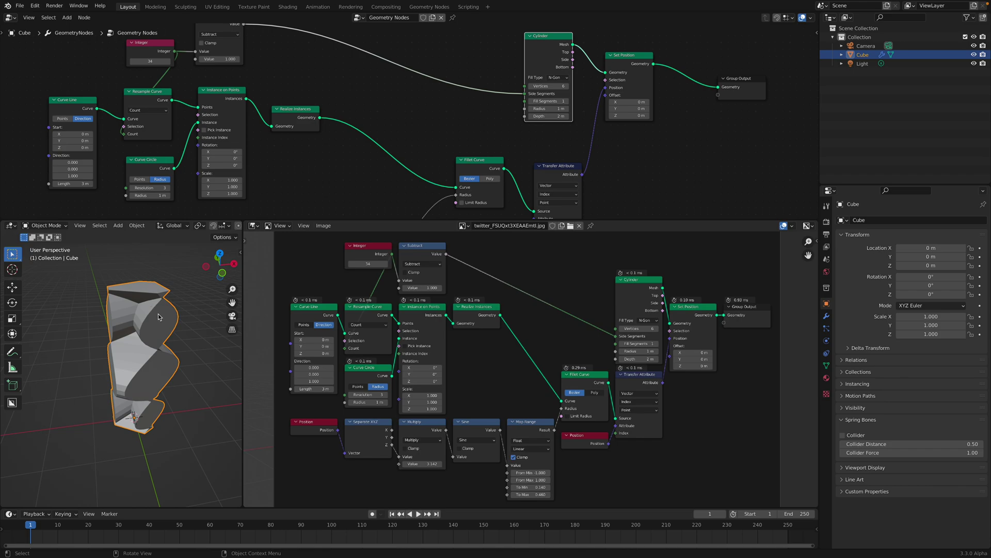
- Set Map Range's To Min to 0.14 and To Max to 0.4, then save the file
{"action": "middle_click_drag", "start_coordinate": [162, 320], "coordinate": [188, 311]}
{"action": "middle_click_drag", "start_coordinate": [449, 166], "coordinate": [473, 114]}
{"action": "scroll", "coordinate": [493, 195], "scroll_direction": "up", "scroll_amount": 2}
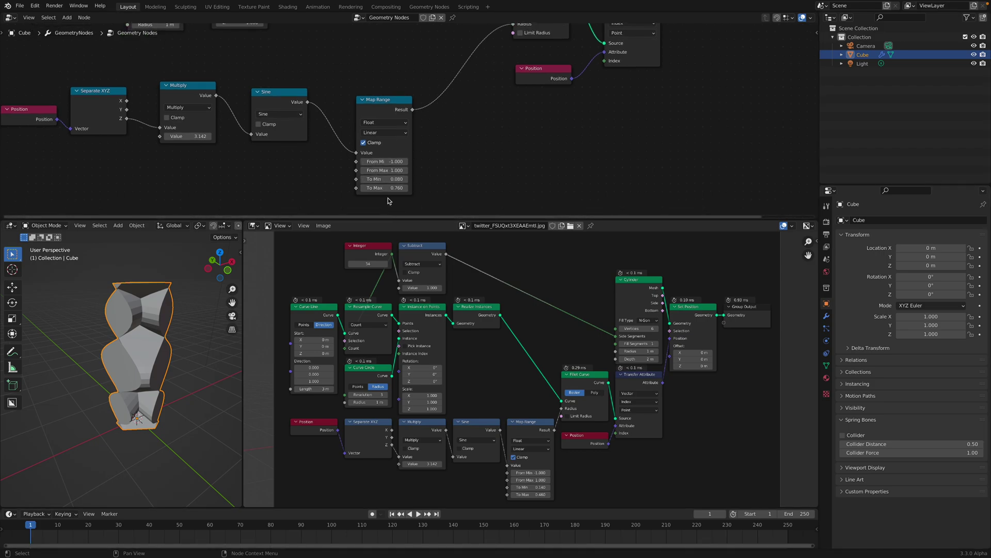
{"action": "mouse_move", "coordinate": [386, 179]}
{"action": "left_mouse_down"}
{"action": "mouse_move", "coordinate": [397, 188]}
{"action": "mouse_move", "coordinate": [354, 188]}
{"action": "left_mouse_up"}
{"action": "middle_click_drag", "start_coordinate": [98, 331], "coordinate": [149, 328]}
{"action": "key", "text": "ctrl+s"}
- Switch to Twitter to examine the original tower photo in the tweet thread, and return to Blender
{"action": "key", "text": "ctrl+Left"}
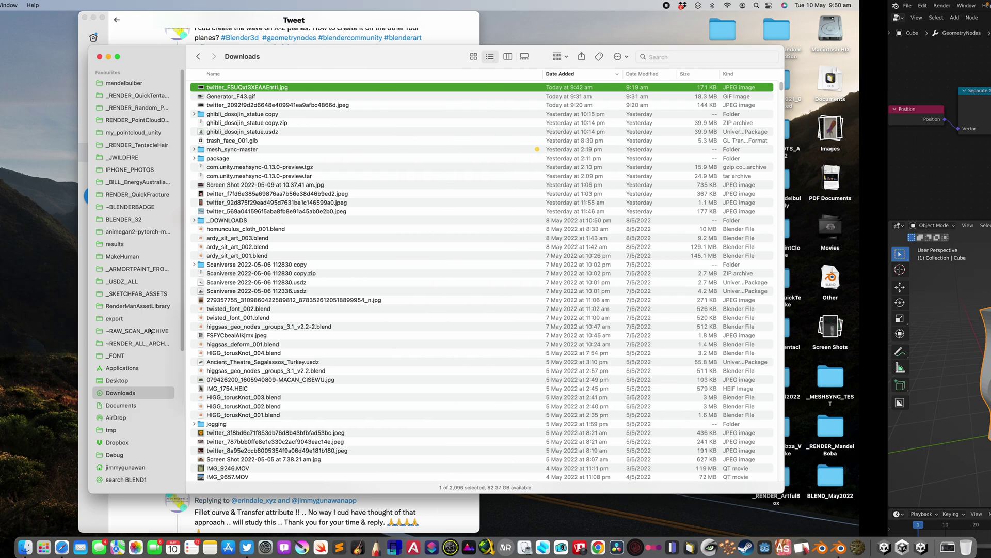
{"action": "left_click", "coordinate": [375, 18]}
{"action": "scroll", "coordinate": [412, 240], "scroll_direction": "up", "scroll_amount": 10}
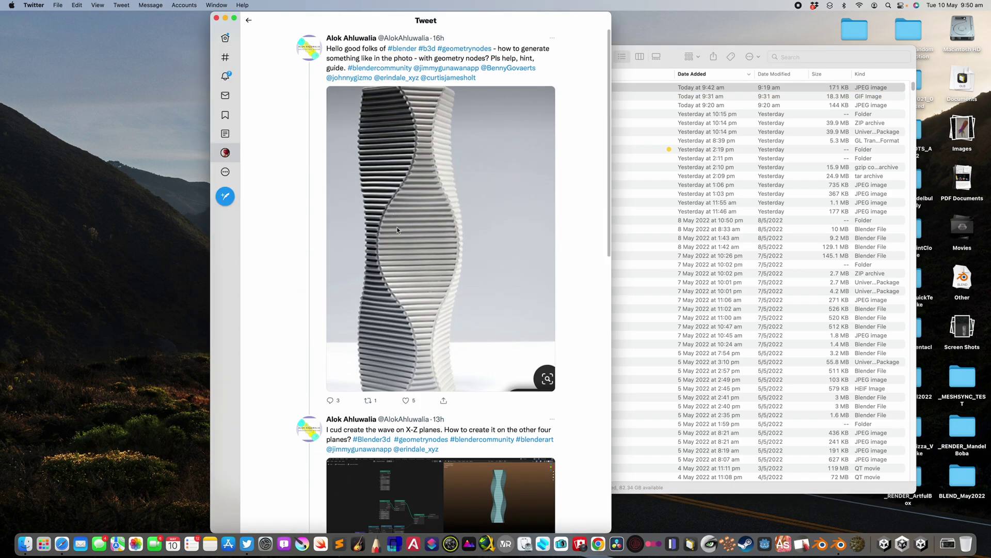
{"action": "key", "text": "ctrl+Right"}
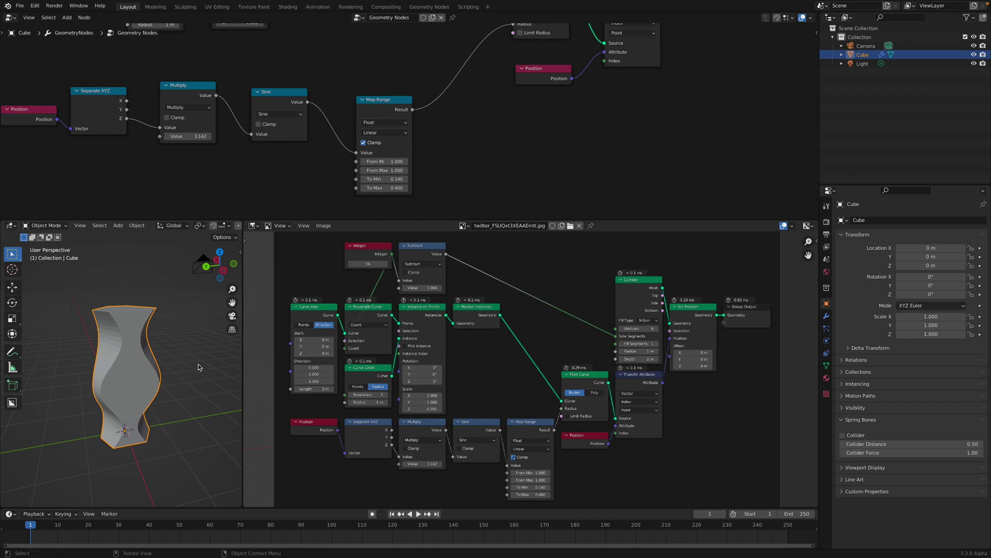
- Inspect the tower from another angle, switching viewport shading briefly and back to solid, and save the file
{"action": "mouse_move", "coordinate": [199, 365]}
{"action": "middle_mouse_down"}
{"action": "mouse_move", "coordinate": [212, 367]}
{"action": "mouse_move", "coordinate": [178, 341]}
{"action": "mouse_move", "coordinate": [147, 378]}
{"action": "mouse_move", "coordinate": [196, 330]}
{"action": "mouse_move", "coordinate": [163, 363]}
{"action": "middle_mouse_up"}
{"action": "key", "text": "z"}
{"action": "left_click", "coordinate": [126, 377]}
{"action": "key", "text": "z"}
{"action": "left_click", "coordinate": [195, 359]}
{"action": "scroll", "coordinate": [163, 364], "scroll_direction": "up", "scroll_amount": 1}
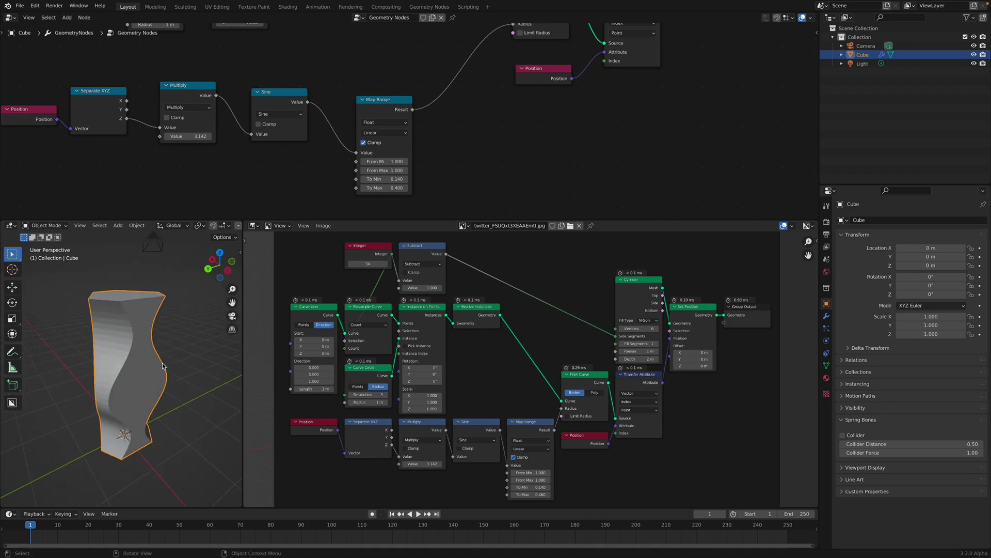
{"action": "key", "text": "super+s"}
- Raise the Curve Circle's Resolution to 7
{"action": "scroll", "coordinate": [321, 174], "scroll_direction": "down", "scroll_amount": 3}
{"action": "middle_click_drag", "start_coordinate": [330, 137], "coordinate": [413, 148]}
{"action": "middle_click_drag", "start_coordinate": [450, 103], "coordinate": [439, 208]}
{"action": "scroll", "coordinate": [377, 188], "scroll_direction": "up", "scroll_amount": 3}
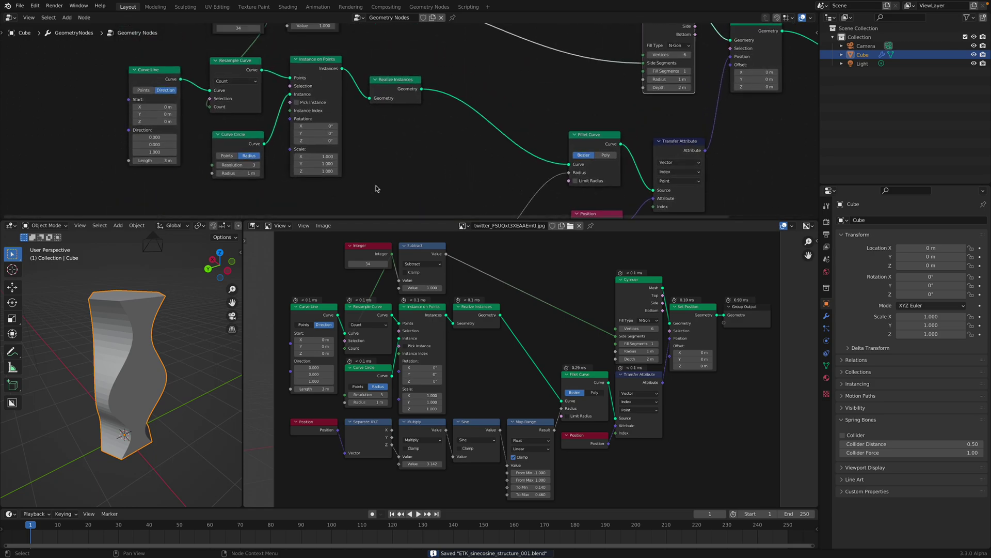
{"action": "middle_click_drag", "start_coordinate": [337, 160], "coordinate": [331, 173]}
{"action": "left_click", "coordinate": [244, 176]}
{"action": "left_click", "coordinate": [244, 176]}
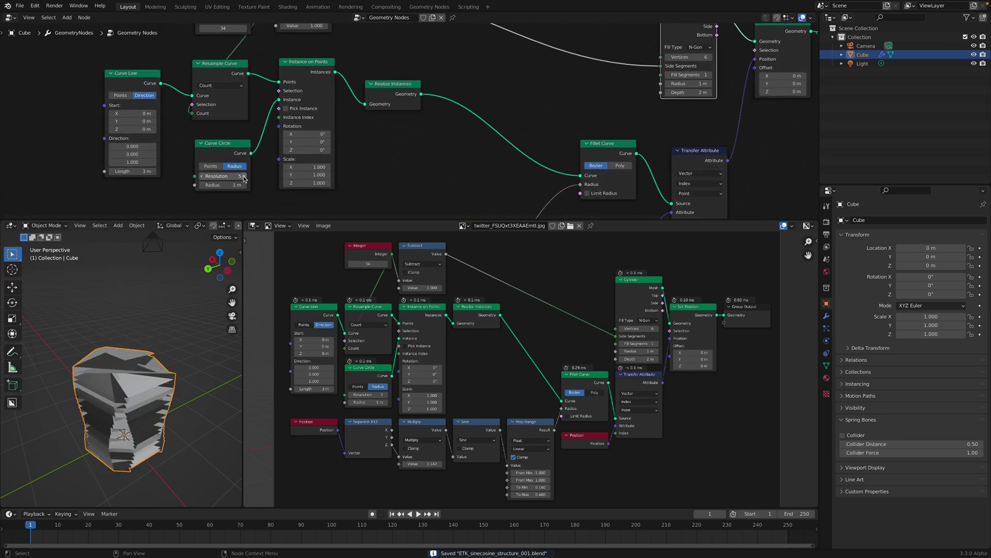
{"action": "left_click", "coordinate": [244, 177]}
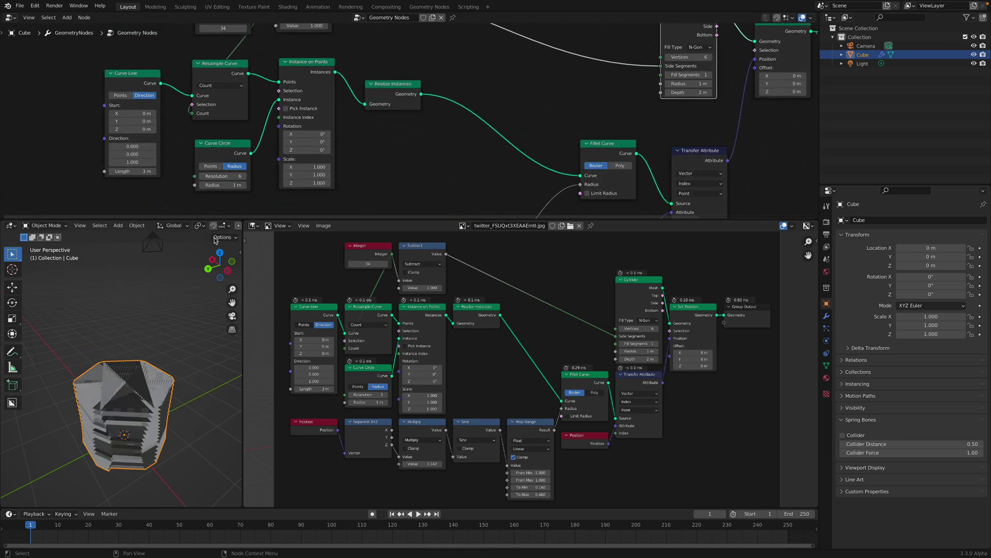
{"action": "middle_click_drag", "start_coordinate": [132, 355], "coordinate": [139, 307]}
{"action": "scroll", "coordinate": [147, 351], "scroll_direction": "up", "scroll_amount": 2}
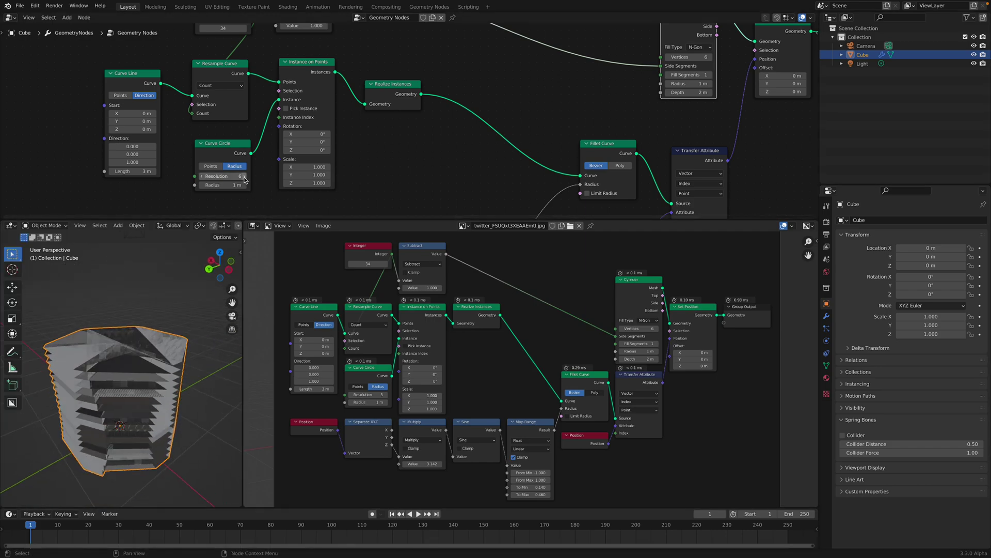
{"action": "left_click", "coordinate": [245, 176]}
- Set the Cylinder node's Vertices to 14 to match the filleted profile and save the file
{"action": "middle_click_drag", "start_coordinate": [507, 127], "coordinate": [480, 154]}
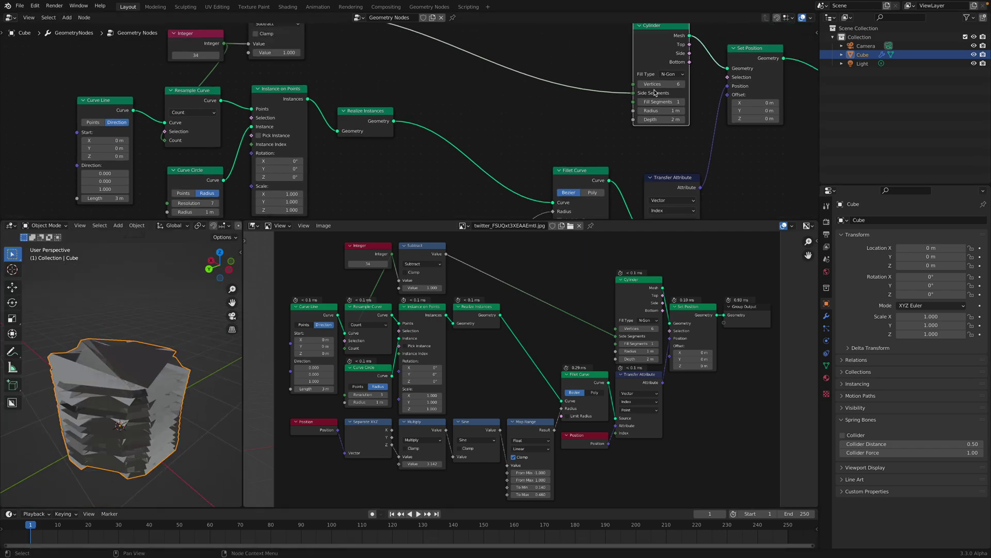
{"action": "key", "text": "BackSpace"}
{"action": "type", "text": "4"}
{"action": "key", "text": "Return"}
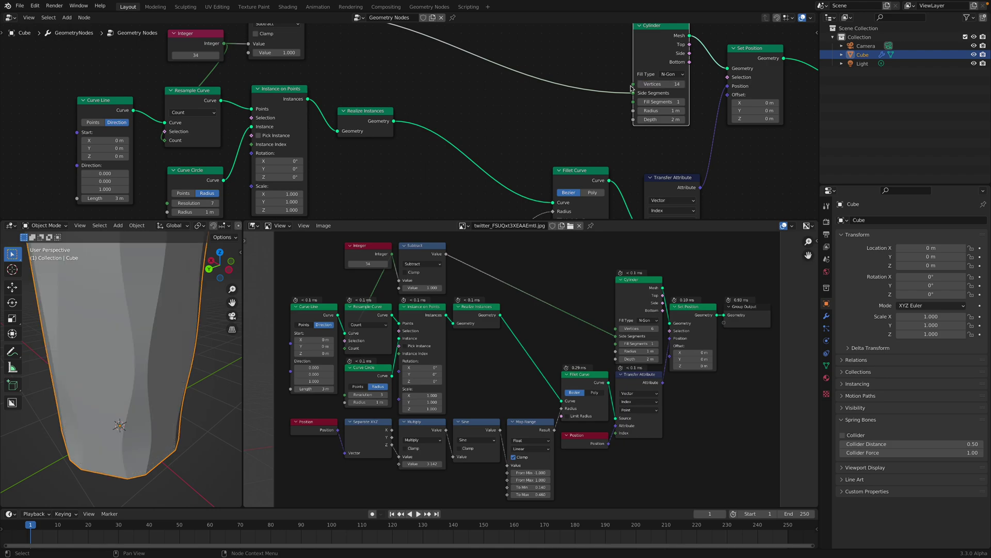
{"action": "scroll", "coordinate": [117, 300], "scroll_direction": "down", "scroll_amount": 5}
{"action": "middle_click_drag", "start_coordinate": [117, 299], "coordinate": [147, 345], "text": "shift"}
{"action": "key", "text": "ctrl+s"}
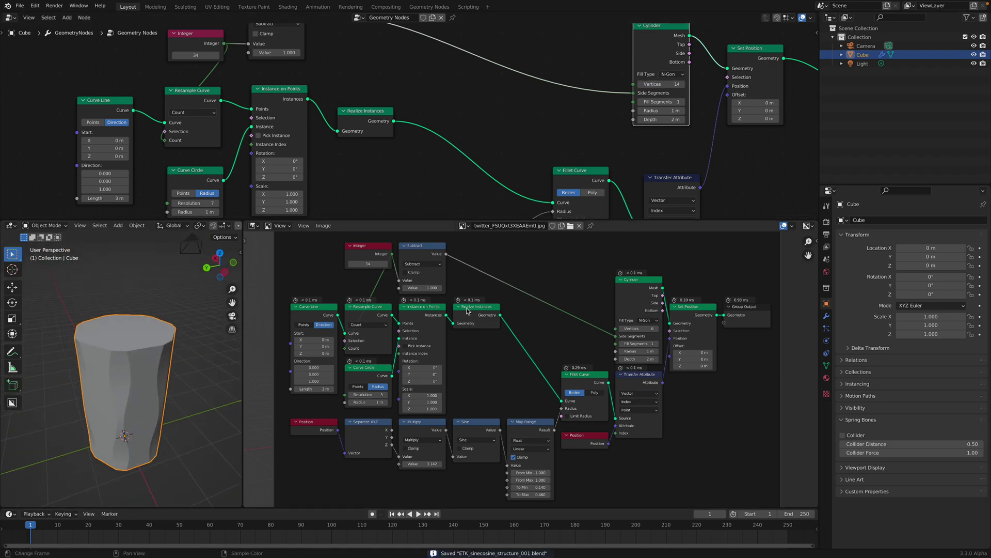
- Rename the geometry node tree as ETKSineCosine and save the file
{"action": "scroll", "coordinate": [467, 312], "scroll_direction": "down", "scroll_amount": 3}
{"action": "scroll", "coordinate": [541, 313], "scroll_direction": "up", "scroll_amount": 1}
{"action": "mouse_move", "coordinate": [476, 318]}
{"action": "middle_mouse_down"}
{"action": "mouse_move", "coordinate": [540, 313]}
{"action": "mouse_move", "coordinate": [460, 323]}
{"action": "middle_mouse_up"}
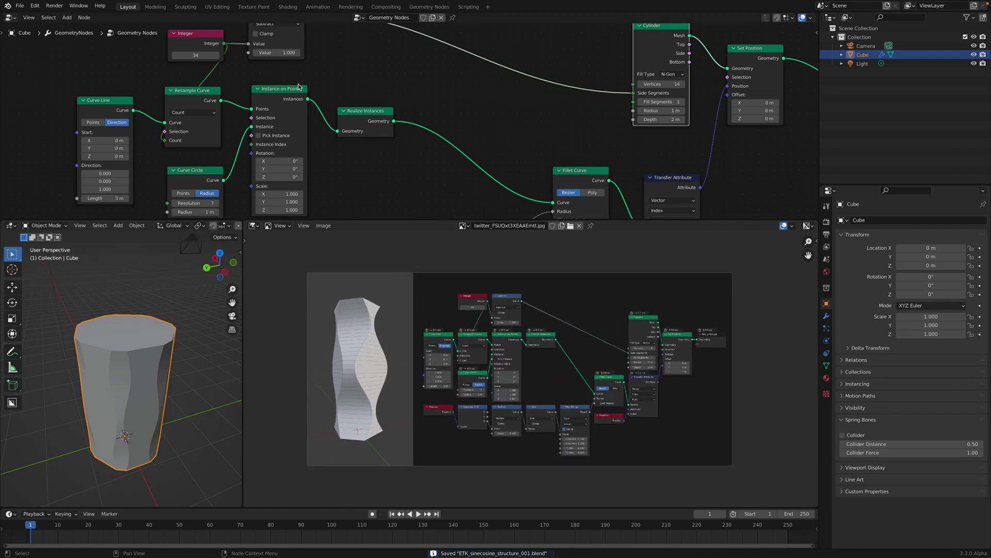
{"action": "scroll", "coordinate": [298, 87], "scroll_direction": "down", "scroll_amount": 3}
{"action": "double_click", "coordinate": [399, 19]}
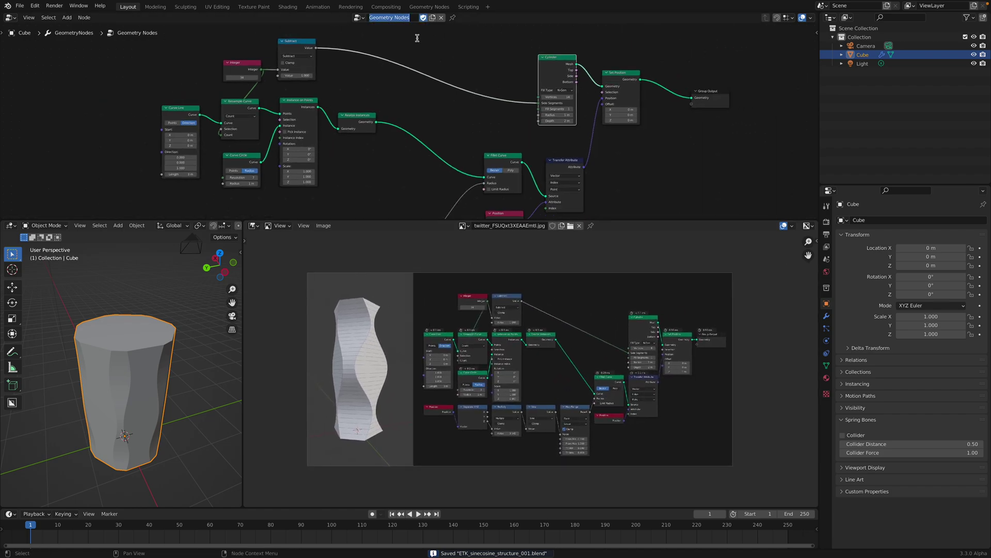
{"action": "type", "text": "ETKSineCons"}
{"action": "key", "text": "BackSpace"}
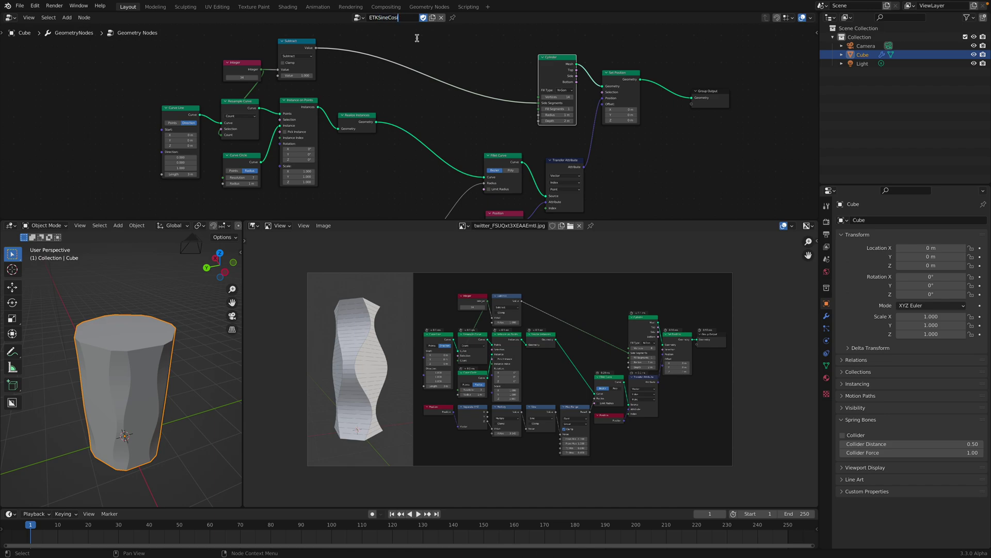
{"action": "key", "text": "ctrl+s"}
- Open the recent file test_sine_cosine_002.blend
{"action": "middle_click_drag", "start_coordinate": [150, 331], "coordinate": [166, 332]}
{"action": "left_click", "coordinate": [19, 7]}
{"action": "mouse_move", "coordinate": [78, 34]}
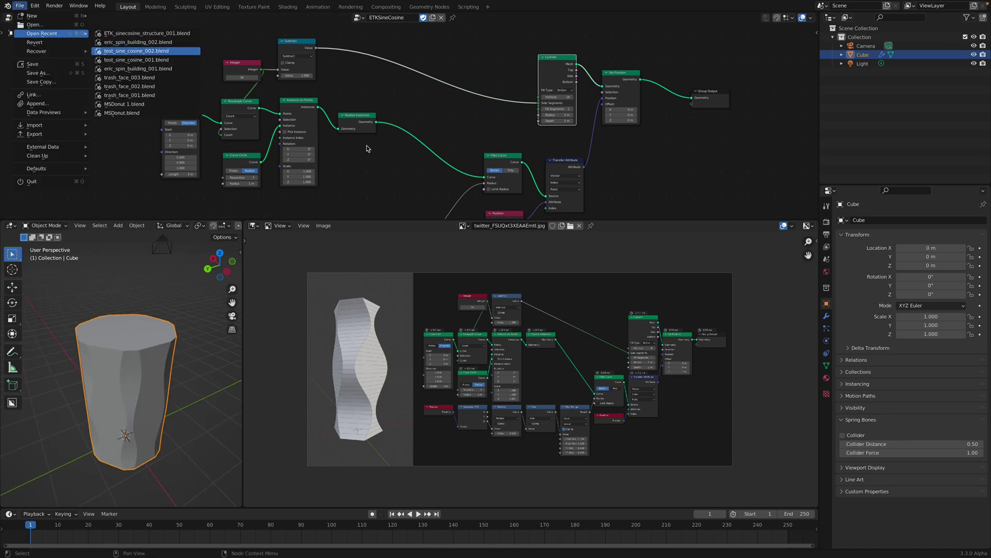
{"action": "left_click", "coordinate": [144, 45]}
{"action": "middle_click_drag", "start_coordinate": [361, 351], "coordinate": [402, 400]}
{"action": "scroll", "coordinate": [388, 353], "scroll_direction": "up", "scroll_amount": 2}
{"action": "scroll", "coordinate": [388, 372], "scroll_direction": "up", "scroll_amount": 3}
{"action": "scroll", "coordinate": [501, 136], "scroll_direction": "down", "scroll_amount": 2}
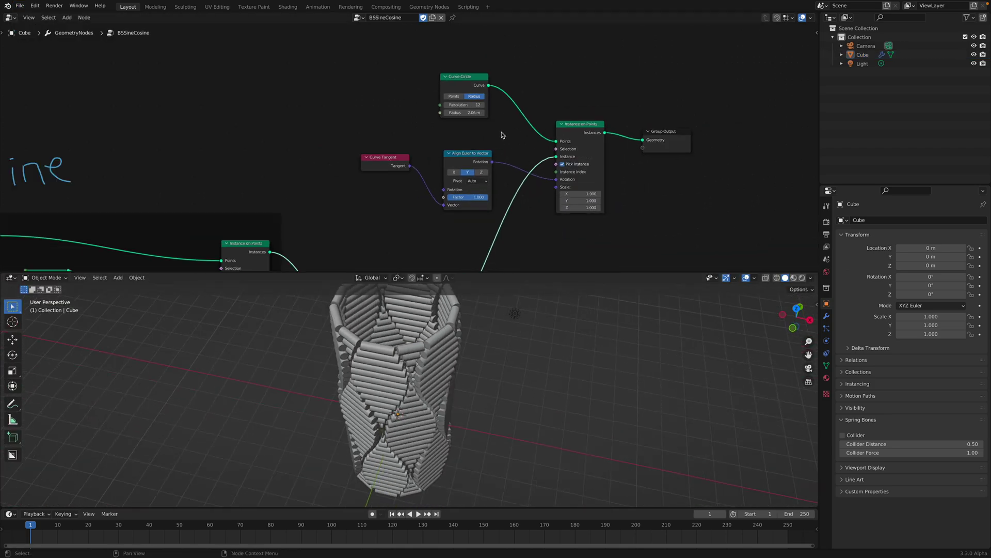
- Try different Resolution values on the Curve Circle, ending at 17
{"action": "left_click", "coordinate": [447, 105]}
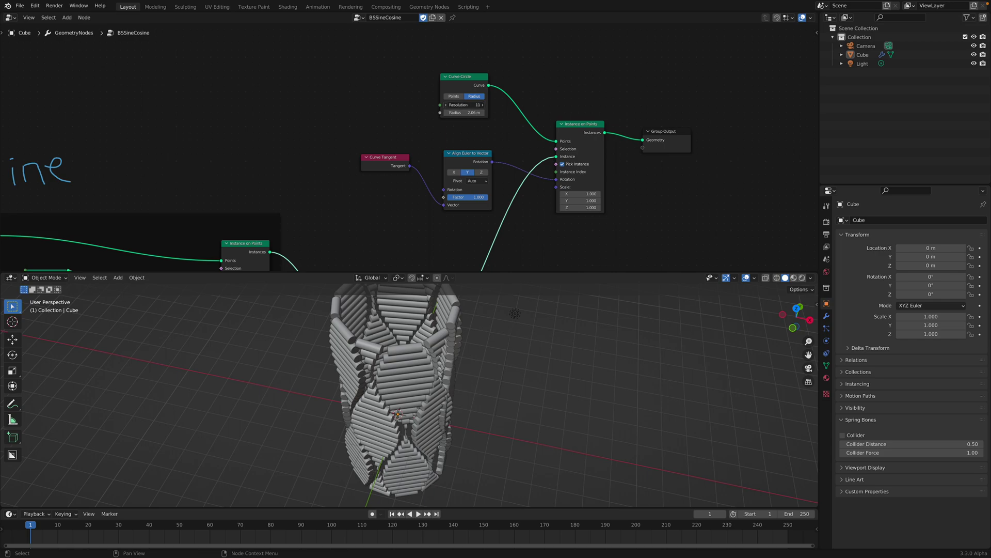
{"action": "left_click", "coordinate": [447, 105]}
{"action": "left_click", "coordinate": [482, 106]}
{"action": "left_click", "coordinate": [481, 106]}
{"action": "left_click", "coordinate": [482, 106]}
{"action": "left_click", "coordinate": [482, 106]}
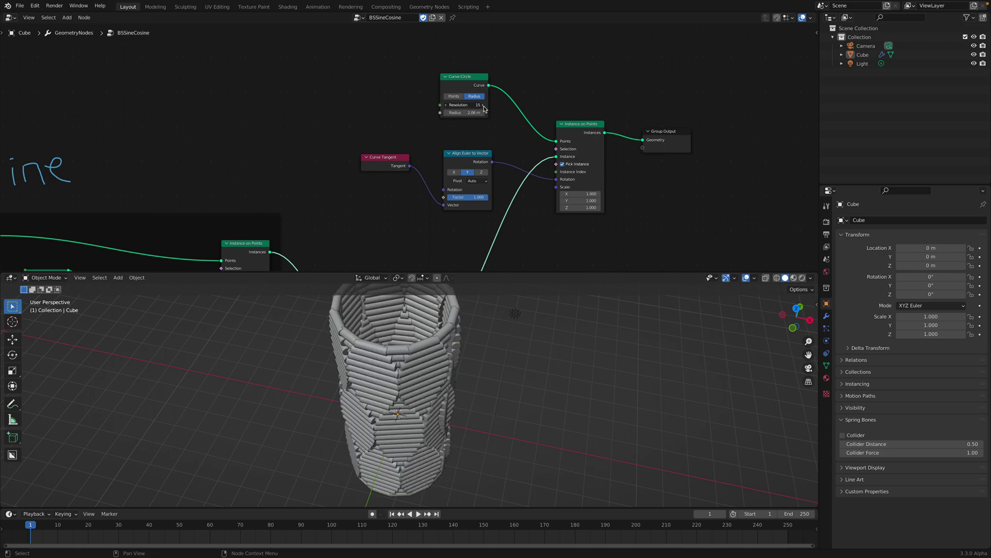
{"action": "left_click", "coordinate": [482, 106]}
{"action": "left_click", "coordinate": [482, 106]}
{"action": "left_click", "coordinate": [482, 106]}
{"action": "left_click", "coordinate": [482, 106]}
{"action": "left_click", "coordinate": [450, 106]}
{"action": "left_click", "coordinate": [451, 106]}
{"action": "left_click", "coordinate": [451, 106]}
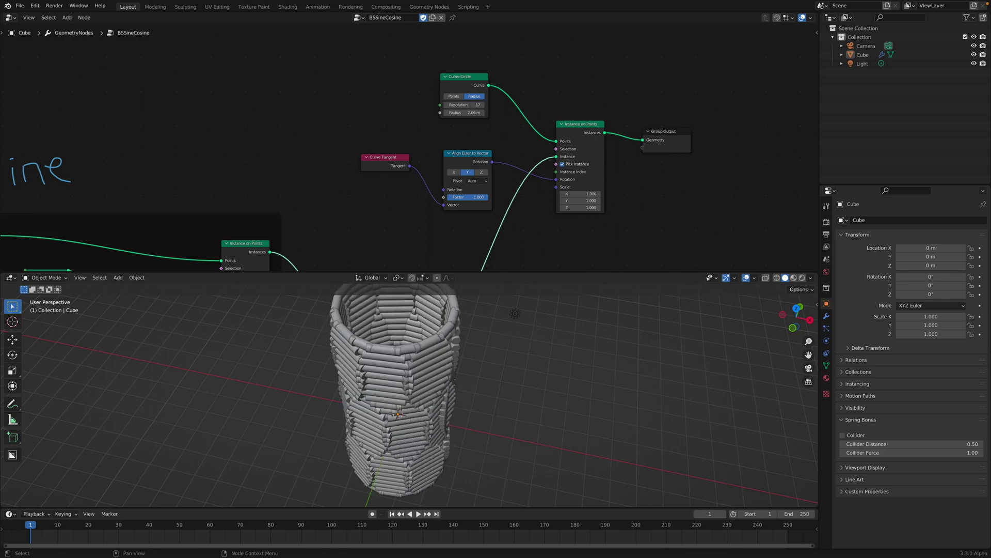
- Lower the Curve Circle's Resolution below 15 and save the file
{"action": "scroll", "coordinate": [464, 411], "scroll_direction": "down", "scroll_amount": 4}
{"action": "middle_click_drag", "start_coordinate": [465, 411], "coordinate": [525, 359]}
{"action": "left_click", "coordinate": [446, 107]}
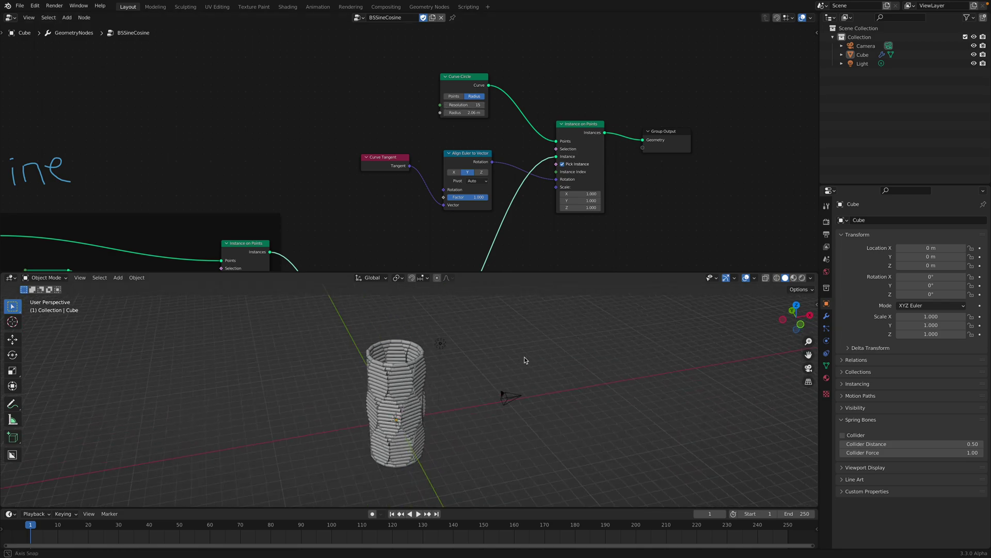
{"action": "scroll", "coordinate": [525, 359], "scroll_direction": "up", "scroll_amount": 3}
{"action": "middle_click_drag", "start_coordinate": [416, 402], "coordinate": [458, 393]}
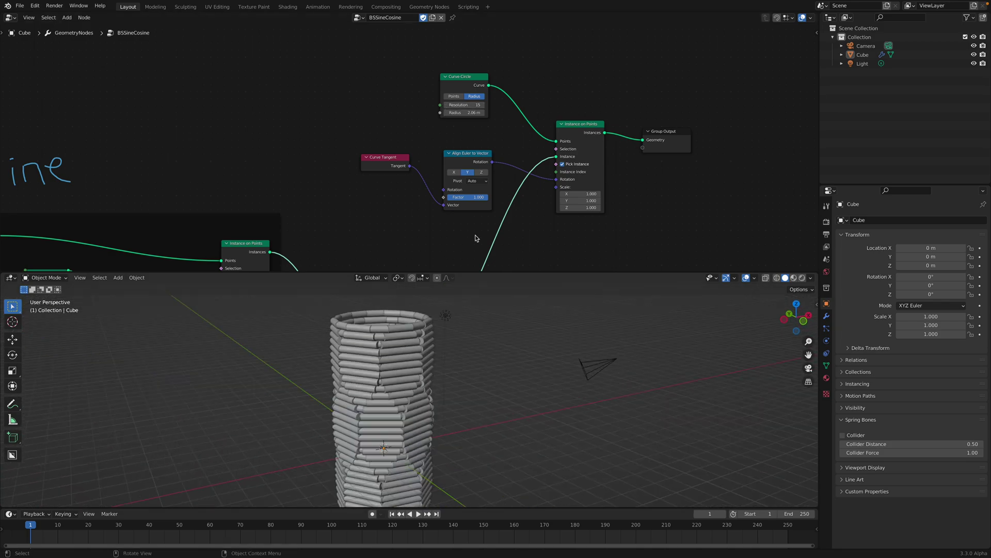
{"action": "left_click", "coordinate": [445, 107]}
{"action": "left_click", "coordinate": [446, 107]}
{"action": "scroll", "coordinate": [401, 390], "scroll_direction": "down", "scroll_amount": 2}
{"action": "middle_click_drag", "start_coordinate": [452, 364], "coordinate": [405, 410]}
{"action": "key", "text": "ctrl+s"}
- Switch the node editor to Sverchok nodes and create a new node tree
{"action": "scroll", "coordinate": [279, 129], "scroll_direction": "down", "scroll_amount": 5}
{"action": "middle_click_drag", "start_coordinate": [279, 129], "coordinate": [374, 140]}
{"action": "left_click", "coordinate": [10, 20]}
{"action": "left_click", "coordinate": [34, 71]}
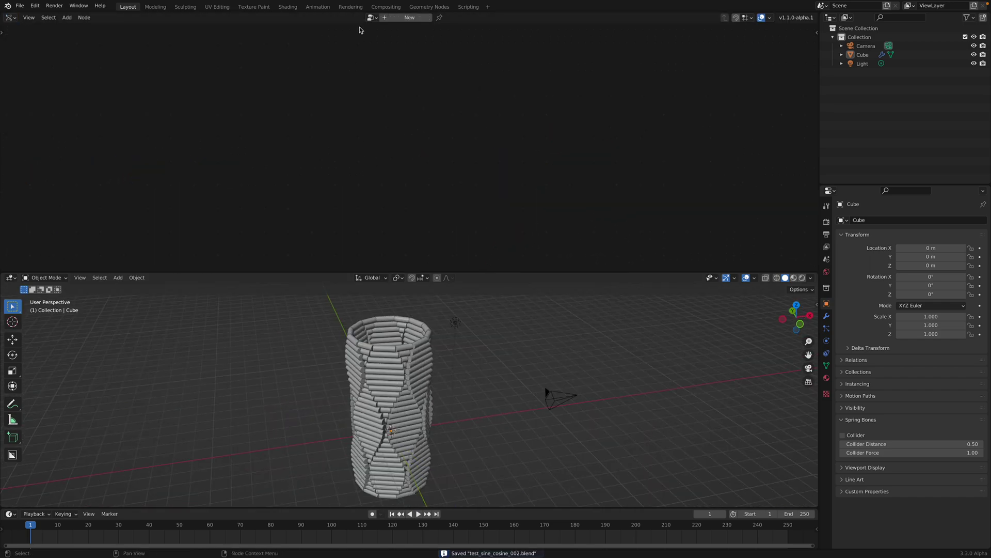
{"action": "left_click", "coordinate": [385, 20]}
- Add a Cylinder generator node to the Sverchok tree
{"action": "key", "text": "shift+a"}
{"action": "left_click", "coordinate": [328, 108]}
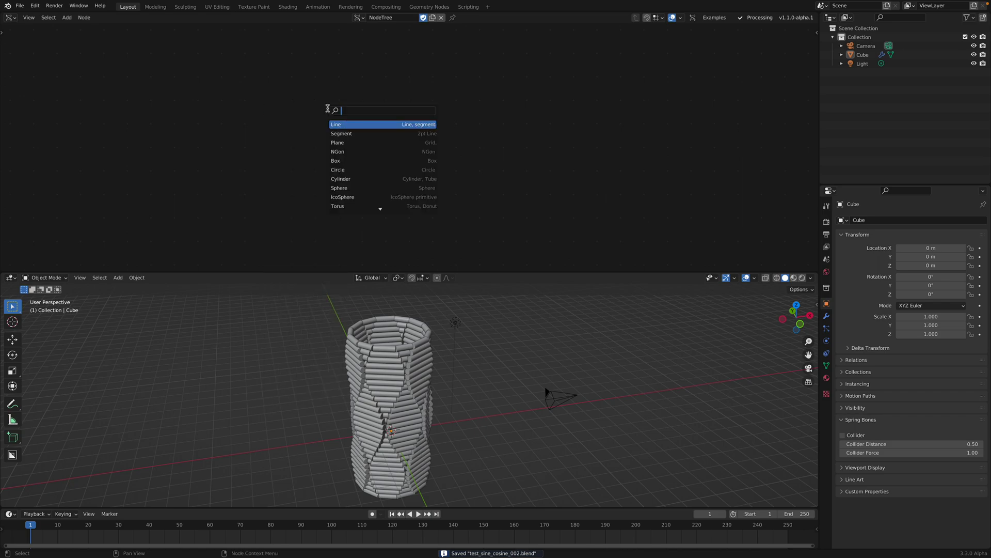
{"action": "type", "text": "cyl"}
{"action": "key", "text": "Return"}
{"action": "left_click", "coordinate": [314, 102]}
- Add a Mesh viewer node beside the Cylinder node
{"action": "key", "text": "shift+a"}
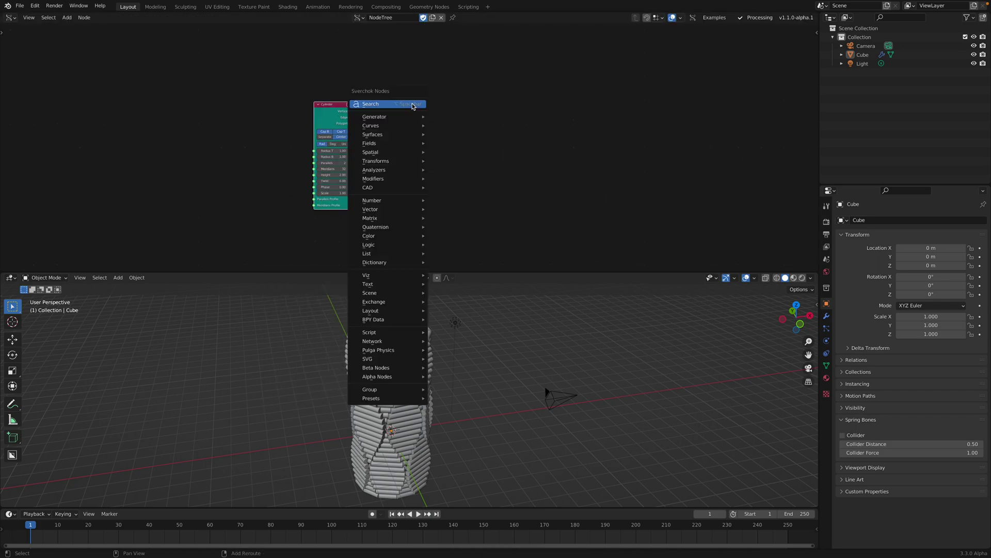
{"action": "left_click", "coordinate": [413, 106]}
{"action": "type", "text": "mesh v"}
{"action": "key", "text": "Return"}
{"action": "left_click", "coordinate": [412, 105]}
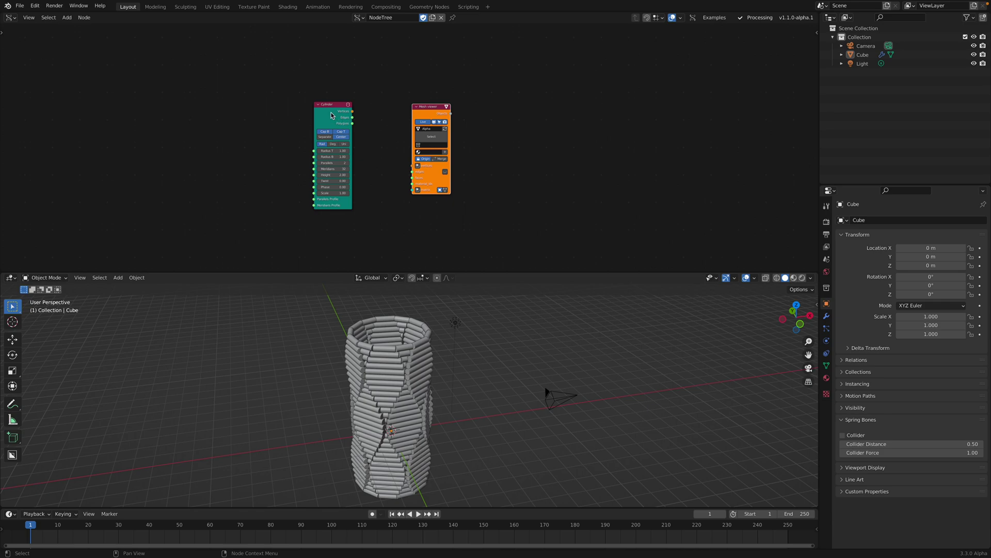
- Connect the Cylinder's vertices, edges and polygons to the Mesh viewer and move the viewer away to make room
{"action": "left_click", "coordinate": [331, 115]}
{"action": "left_click", "coordinate": [420, 110], "text": "shift"}
{"action": "key", "text": "f"}
{"action": "key", "text": "f"}
{"action": "key", "text": "f"}
{"action": "left_click", "coordinate": [415, 81]}
{"action": "left_click_drag", "start_coordinate": [447, 106], "coordinate": [488, 106]}
- Add a Diamond Mesh node above the links between the Cylinder and the Mesh viewer
{"action": "key", "text": "shift+a"}
{"action": "left_click", "coordinate": [395, 94]}
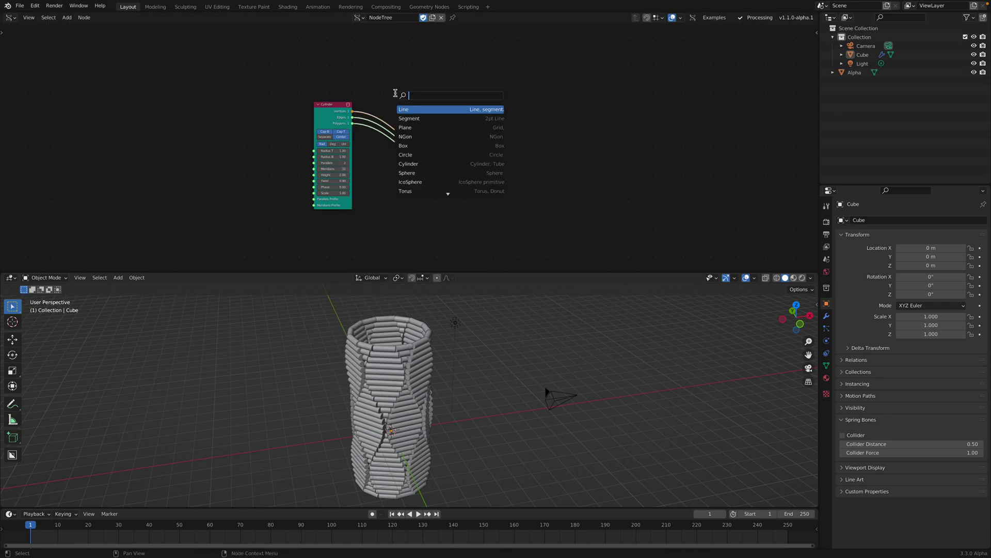
{"action": "type", "text": "dia"}
{"action": "key", "text": "Down"}
{"action": "key", "text": "Return"}
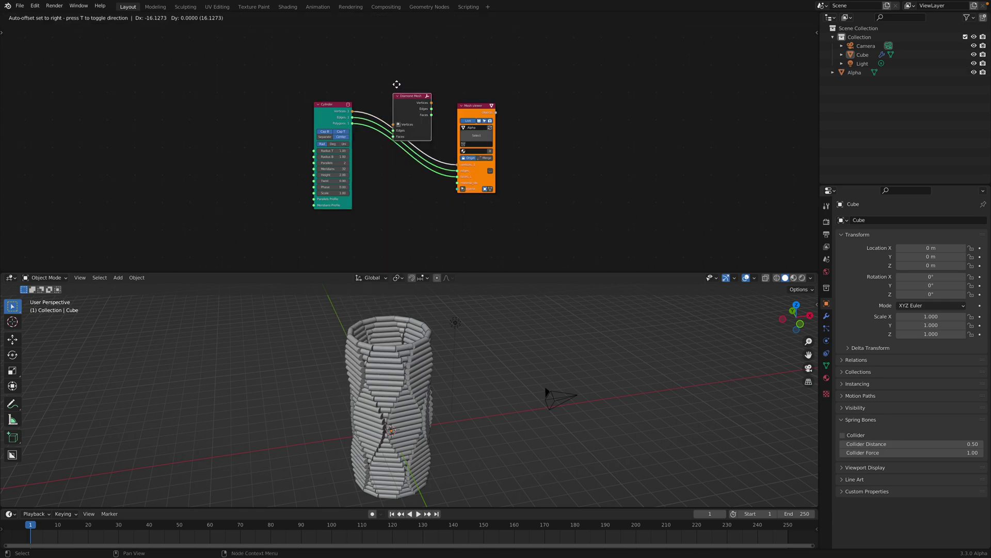
{"action": "left_click", "coordinate": [398, 55]}
- Route the Cylinder's mesh data through Diamond Mesh into the Mesh viewer and reposition the viewer
{"action": "left_click", "coordinate": [339, 109]}
{"action": "left_click", "coordinate": [419, 81], "text": "shift"}
{"action": "key", "text": "f"}
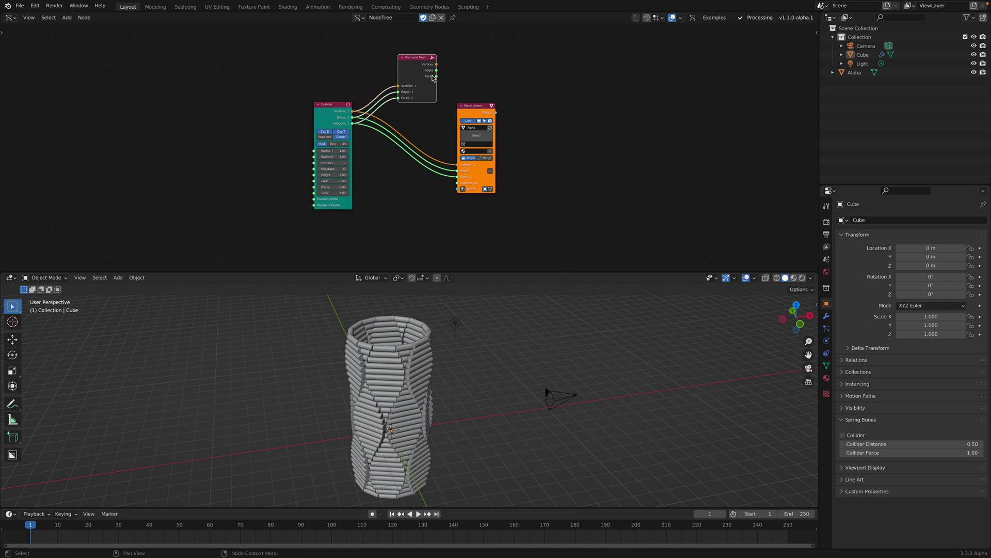
{"action": "left_click", "coordinate": [474, 105], "text": "shift"}
{"action": "key", "text": "shift+f"}
{"action": "left_click_drag", "start_coordinate": [474, 106], "coordinate": [497, 92]}
{"action": "left_click", "coordinate": [427, 58]}
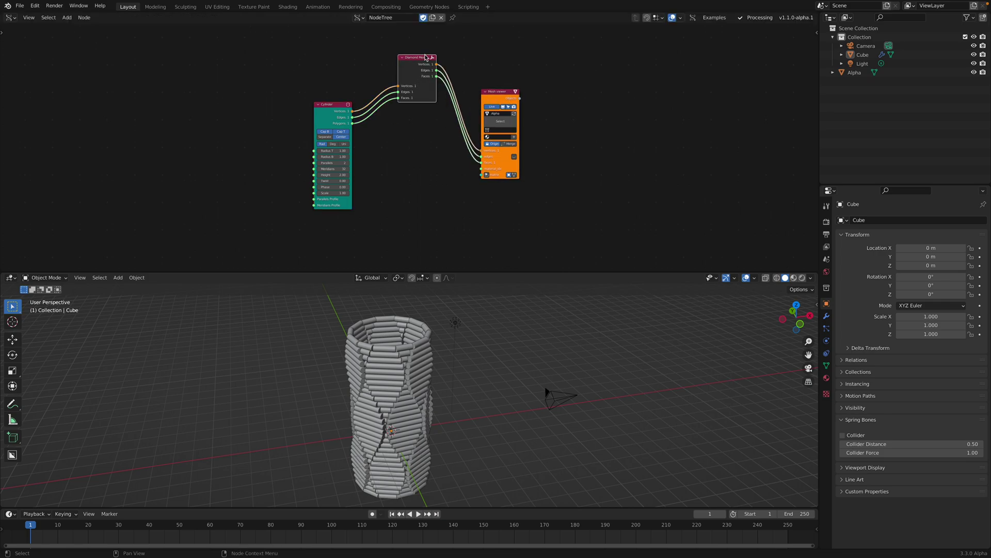
- Attach a Matrix In node to the Mesh viewer's matrix input and set its X location to 4.92
{"action": "left_click", "coordinate": [487, 175]}
{"action": "left_click", "coordinate": [433, 196]}
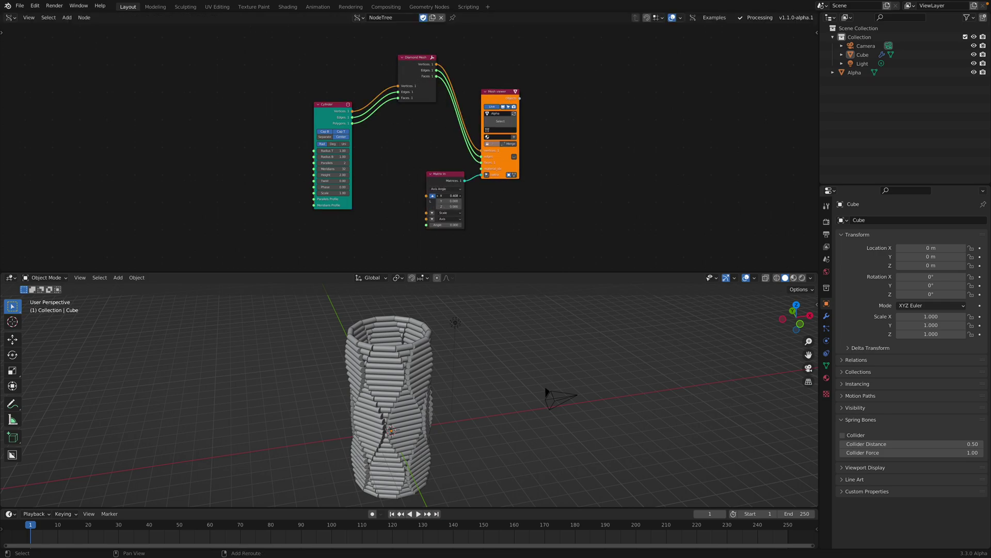
{"action": "mouse_move", "coordinate": [449, 196]}
{"action": "left_mouse_down"}
{"action": "mouse_move", "coordinate": [493, 196]}
{"action": "mouse_move", "coordinate": [467, 196]}
{"action": "left_mouse_up"}
{"action": "scroll", "coordinate": [516, 407], "scroll_direction": "up", "scroll_amount": 3}
{"action": "middle_click_drag", "start_coordinate": [515, 408], "coordinate": [428, 384], "text": "shift"}
{"action": "scroll", "coordinate": [393, 123], "scroll_direction": "up", "scroll_amount": 5}
{"action": "middle_click_drag", "start_coordinate": [392, 119], "coordinate": [402, 104]}
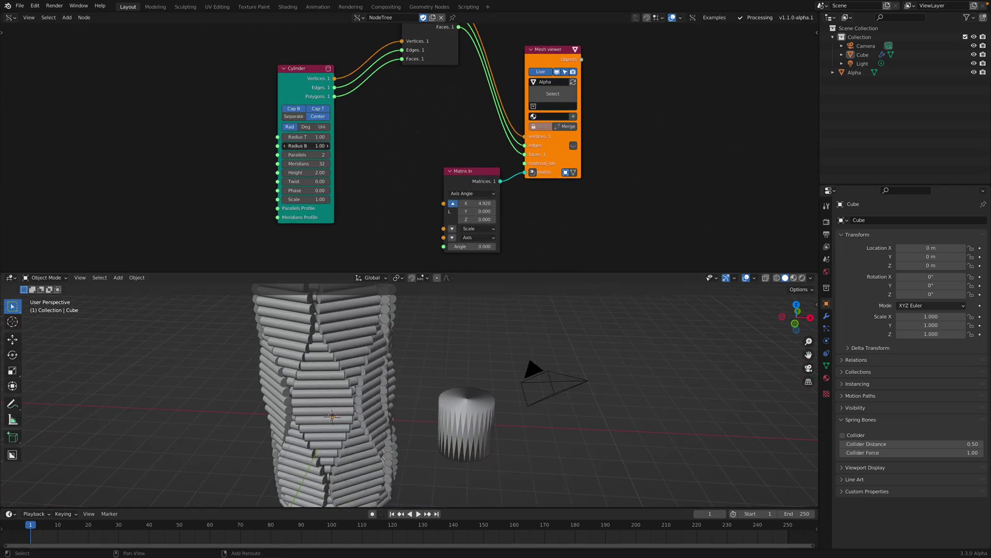
- Set the Cylinder node's bottom radius to 1, its height to 3.34 and its parallels to 5
{"action": "left_click_drag", "start_coordinate": [312, 146], "coordinate": [339, 173]}
{"action": "double_click", "coordinate": [312, 145]}
{"action": "type", "text": "1"}
{"action": "key", "text": "Return"}
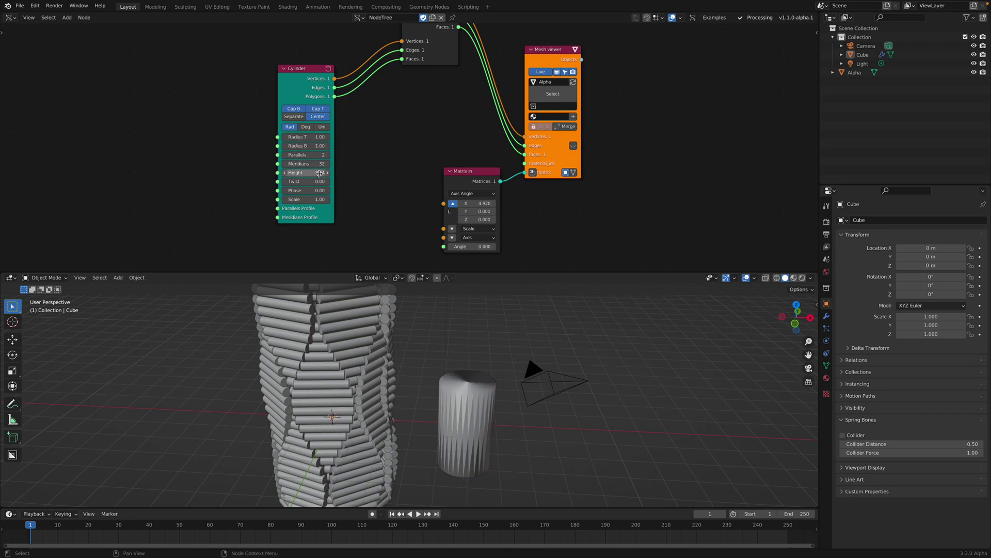
{"action": "left_click", "coordinate": [327, 156]}
{"action": "left_click", "coordinate": [328, 156]}
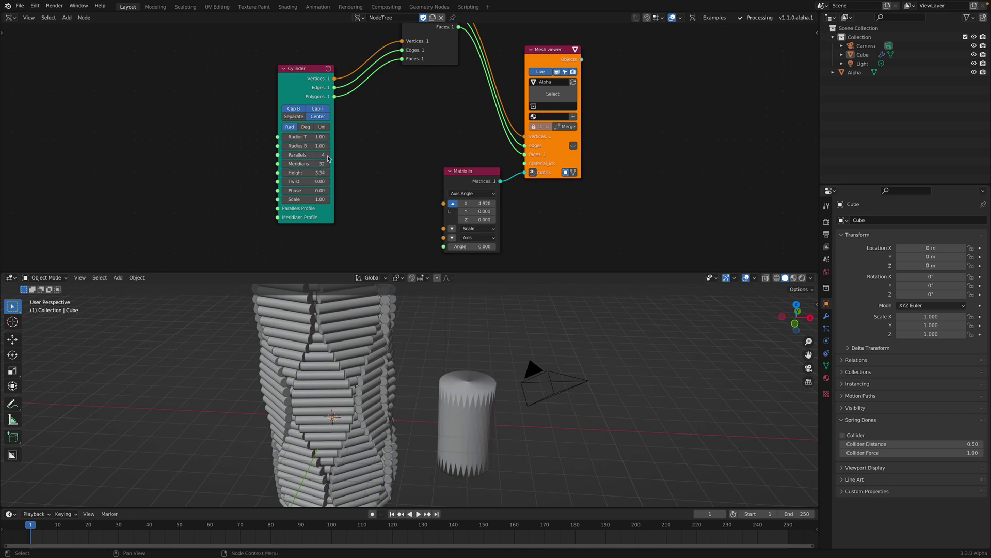
{"action": "left_click", "coordinate": [327, 156]}
- Select the generated cylinder in the viewport and turn off the Cylinder node's bottom and top caps
{"action": "scroll", "coordinate": [439, 361], "scroll_direction": "up", "scroll_amount": 2}
{"action": "middle_click_drag", "start_coordinate": [475, 379], "coordinate": [476, 352], "text": "shift"}
{"action": "left_click", "coordinate": [450, 389]}
{"action": "left_click", "coordinate": [301, 109]}
{"action": "left_click", "coordinate": [319, 108]}
{"action": "scroll", "coordinate": [480, 358], "scroll_direction": "down", "scroll_amount": 2}
{"action": "scroll", "coordinate": [481, 358], "scroll_direction": "up", "scroll_amount": 1}
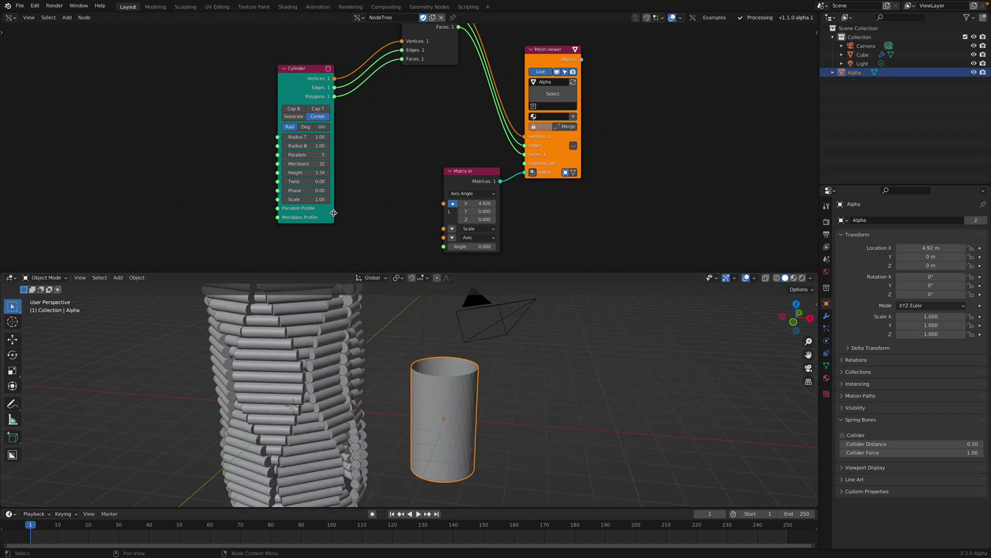
- Set the Cylinder's meridians to 15 and move the Matrix In and Mesh viewer nodes closer to the Cylinder node
{"action": "left_click_drag", "start_coordinate": [318, 162], "coordinate": [319, 163], "text": "shift"}
{"action": "left_click", "coordinate": [315, 164]}
{"action": "type", "text": "15"}
{"action": "key", "text": "Return"}
{"action": "left_click_drag", "start_coordinate": [478, 171], "coordinate": [412, 118]}
{"action": "middle_click_drag", "start_coordinate": [417, 130], "coordinate": [401, 153]}
{"action": "left_click_drag", "start_coordinate": [539, 74], "coordinate": [493, 47]}
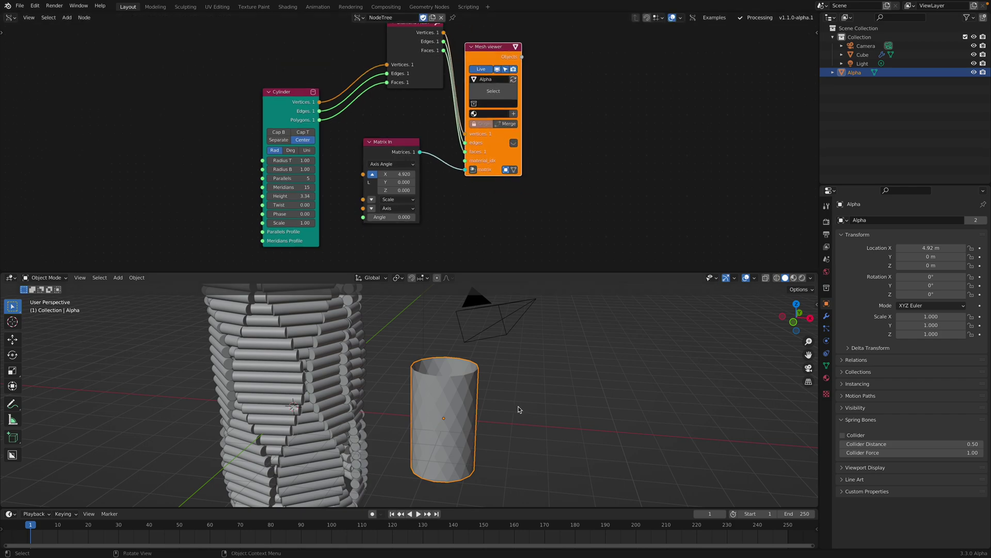
- Examine the diamond facets on the cylinder beside the tower, and switch to Twitter to compare them with the reference photo
{"action": "scroll", "coordinate": [518, 409], "scroll_direction": "down", "scroll_amount": 2}
{"action": "middle_click_drag", "start_coordinate": [430, 393], "coordinate": [444, 392]}
{"action": "scroll", "coordinate": [459, 420], "scroll_direction": "up", "scroll_amount": 3}
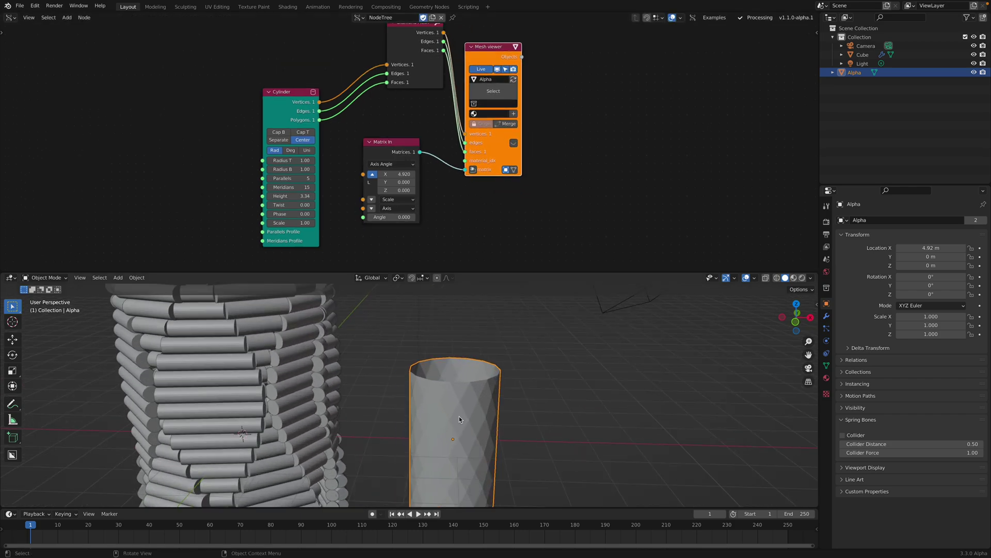
{"action": "scroll", "coordinate": [277, 379], "scroll_direction": "down", "scroll_amount": 3}
{"action": "middle_click_drag", "start_coordinate": [300, 389], "coordinate": [363, 385]}
{"action": "key", "text": "ctrl+Left"}
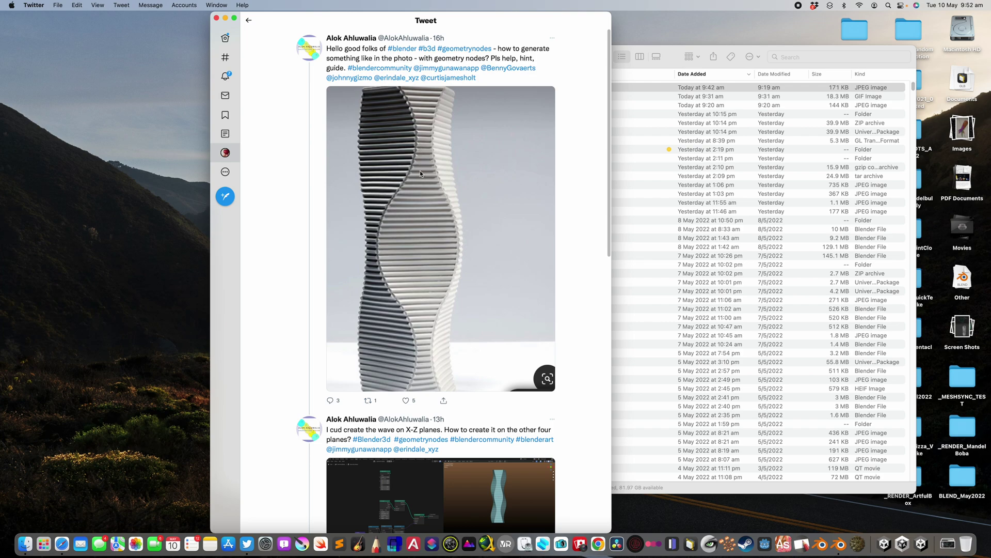
- Return to Blender to view the cylinder and tower together, and check the wave shape in the Twitter photo again
{"action": "key", "text": "ctrl+Right"}
{"action": "mouse_move", "coordinate": [412, 399]}
{"action": "middle_mouse_down"}
{"action": "mouse_move", "coordinate": [332, 380]}
{"action": "mouse_move", "coordinate": [396, 392]}
{"action": "middle_mouse_up"}
{"action": "scroll", "coordinate": [454, 421], "scroll_direction": "down", "scroll_amount": 3}
{"action": "middle_click_drag", "start_coordinate": [446, 418], "coordinate": [452, 420]}
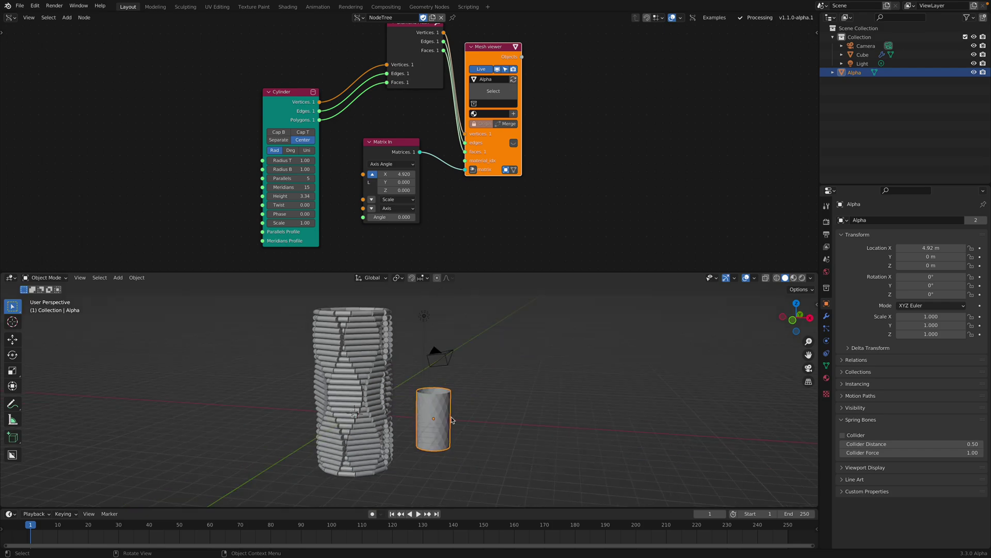
{"action": "middle_click_drag", "start_coordinate": [421, 174], "coordinate": [400, 169]}
{"action": "scroll", "coordinate": [470, 413], "scroll_direction": "up", "scroll_amount": 4}
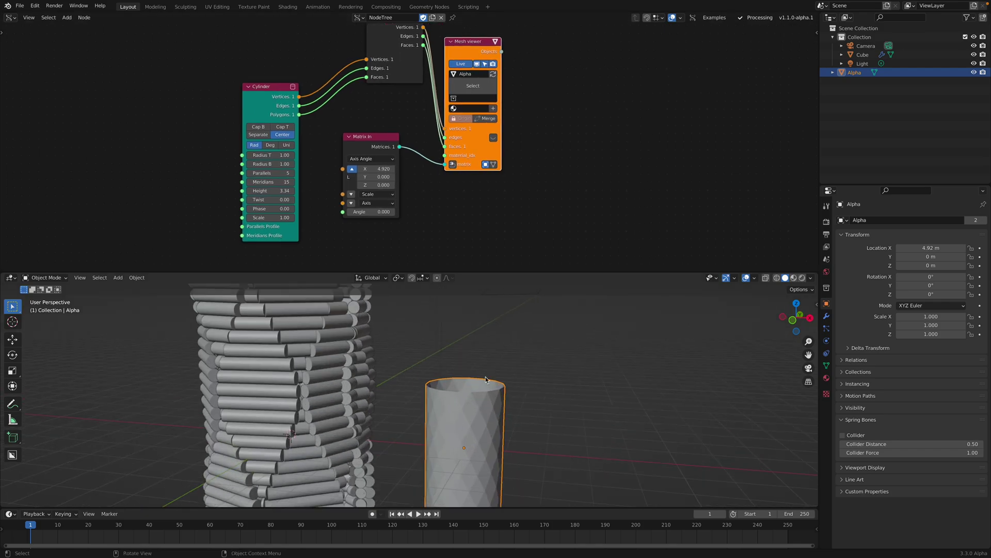
{"action": "key", "text": "ctrl+Left"}
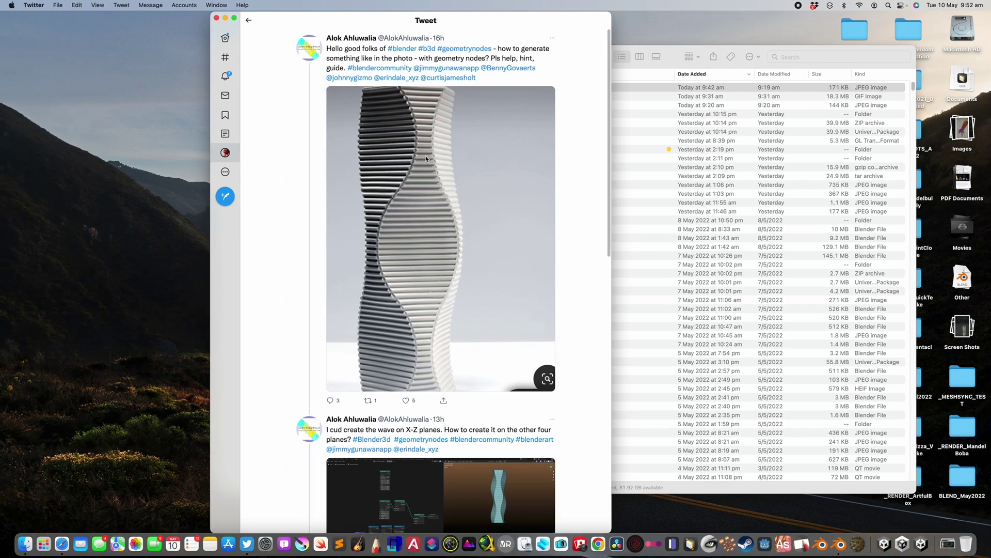
- Switch back to Blender and examine the cylinder's diamond pattern up close and from farther away
{"action": "key", "text": "ctrl+Right"}
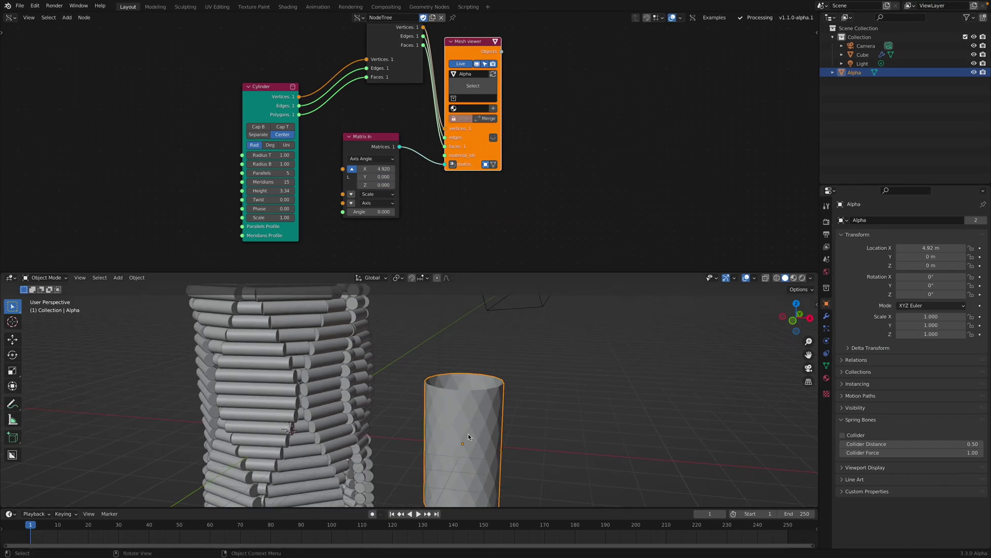
{"action": "middle_click_drag", "start_coordinate": [474, 411], "coordinate": [423, 419]}
{"action": "scroll", "coordinate": [427, 425], "scroll_direction": "up", "scroll_amount": 3}
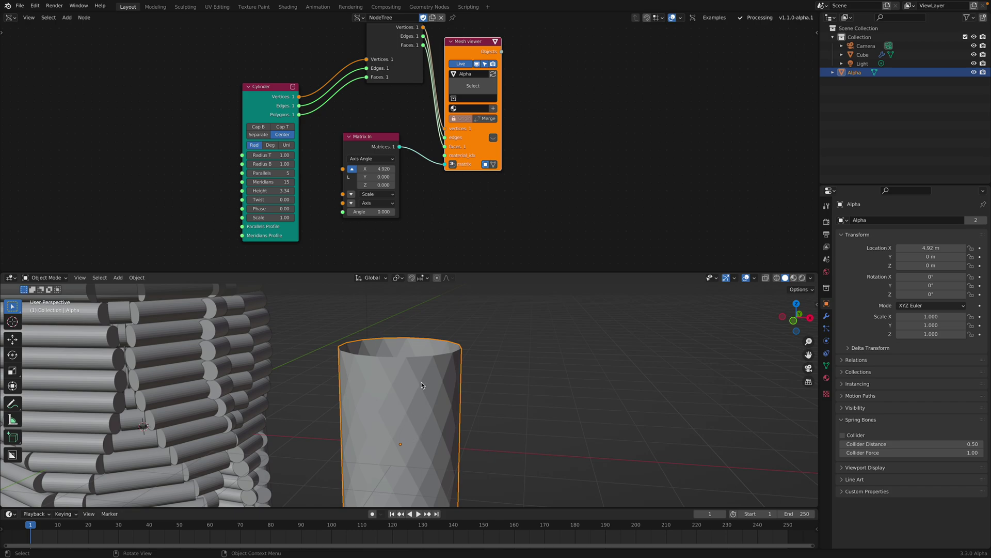
{"action": "scroll", "coordinate": [418, 425], "scroll_direction": "down", "scroll_amount": 5}
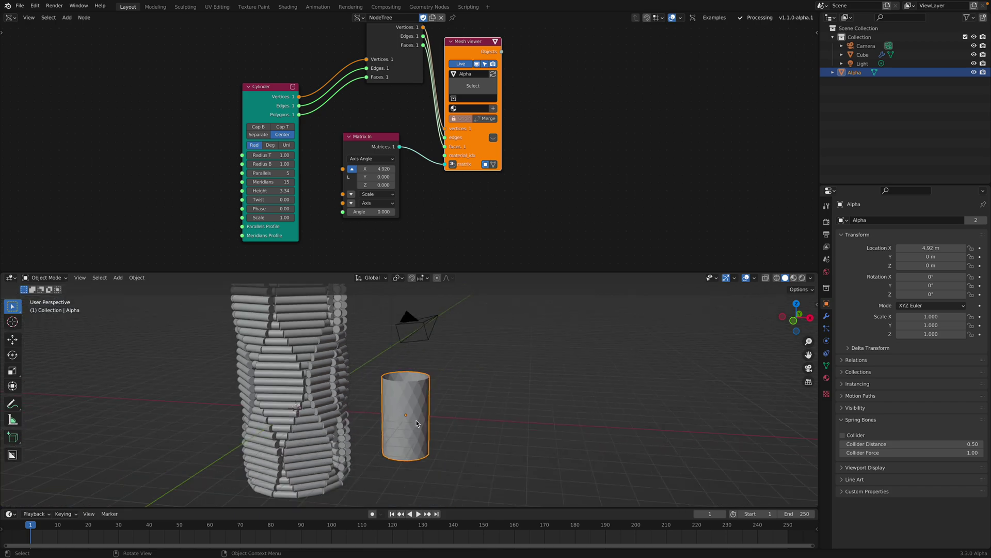
- Set the Cylinder node's top and bottom radii to 1.36 and its height to 8.23
{"action": "left_click", "coordinate": [276, 159]}
{"action": "left_click_drag", "start_coordinate": [269, 155], "coordinate": [356, 191]}
{"action": "scroll", "coordinate": [482, 459], "scroll_direction": "down", "scroll_amount": 3}
{"action": "middle_click_drag", "start_coordinate": [459, 426], "coordinate": [481, 425]}
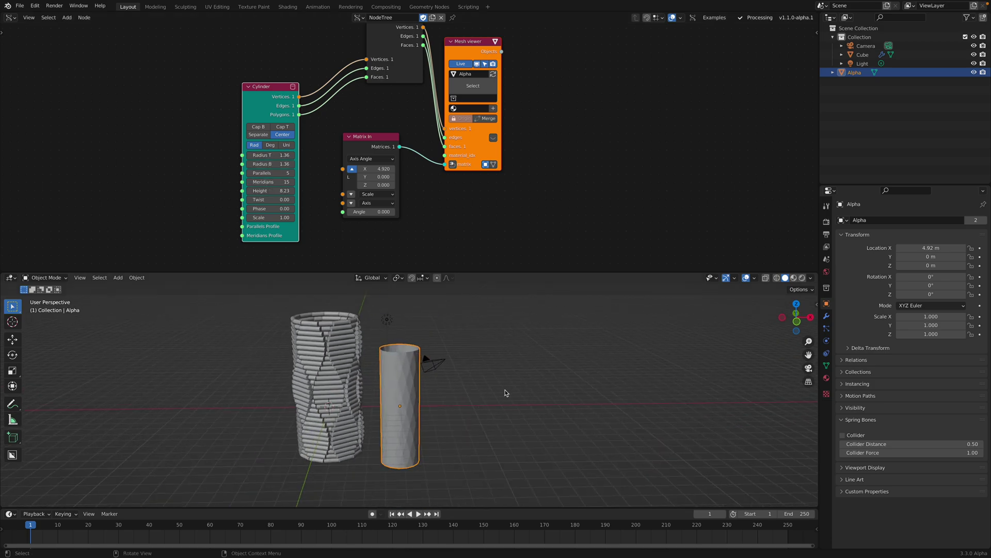
- In front view, move the diamond-mesh cylinder beside the tower to about X 5.27 m and Z 1.39 m
{"action": "left_click", "coordinate": [797, 321]}
{"action": "key", "text": "g"}
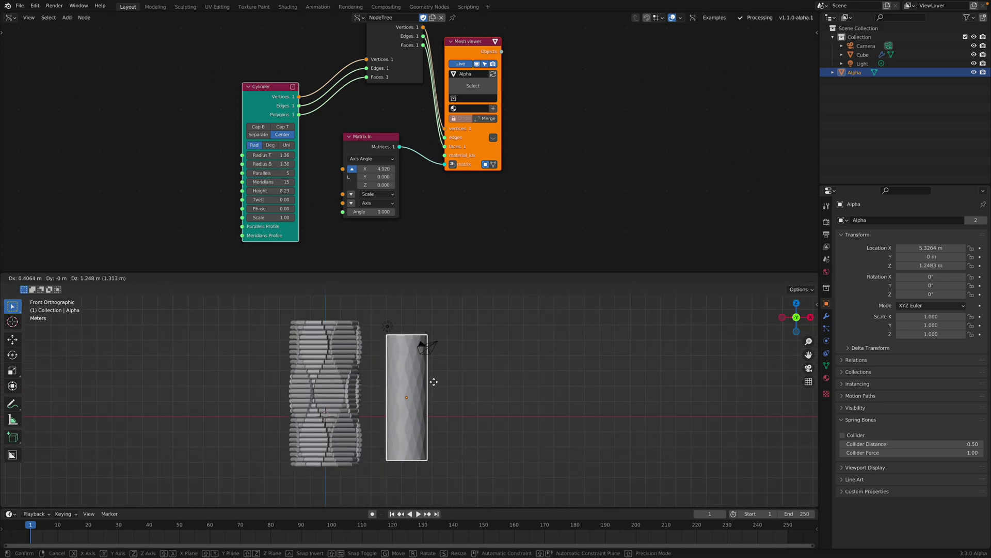
{"action": "left_click", "coordinate": [433, 381]}
{"action": "middle_click_drag", "start_coordinate": [433, 381], "coordinate": [436, 410]}
{"action": "scroll", "coordinate": [436, 347], "scroll_direction": "up", "scroll_amount": 2}
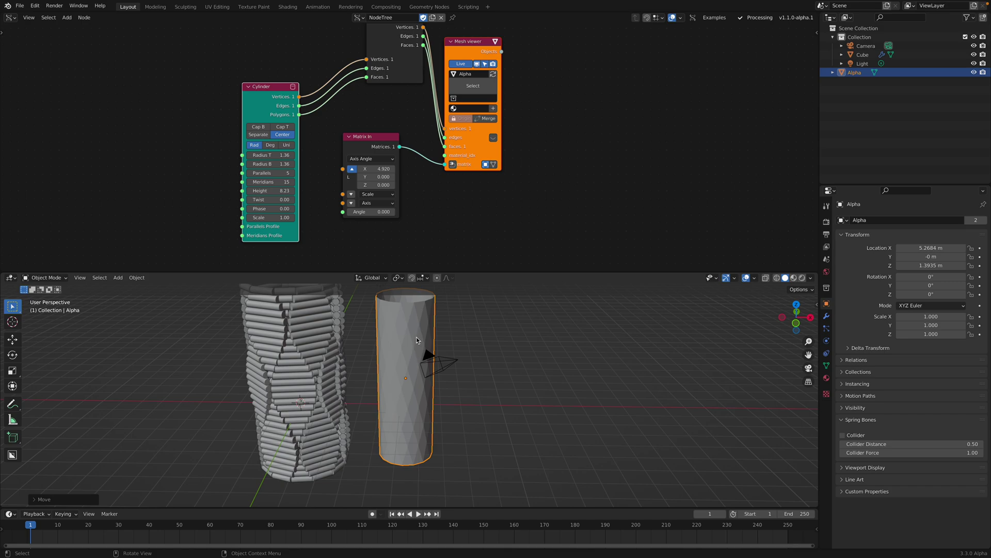
{"action": "mouse_move", "coordinate": [413, 356]}
{"action": "middle_mouse_down"}
{"action": "mouse_move", "coordinate": [347, 355]}
{"action": "mouse_move", "coordinate": [433, 355]}
{"action": "middle_mouse_up"}
{"action": "scroll", "coordinate": [411, 177], "scroll_direction": "down", "scroll_amount": 3}
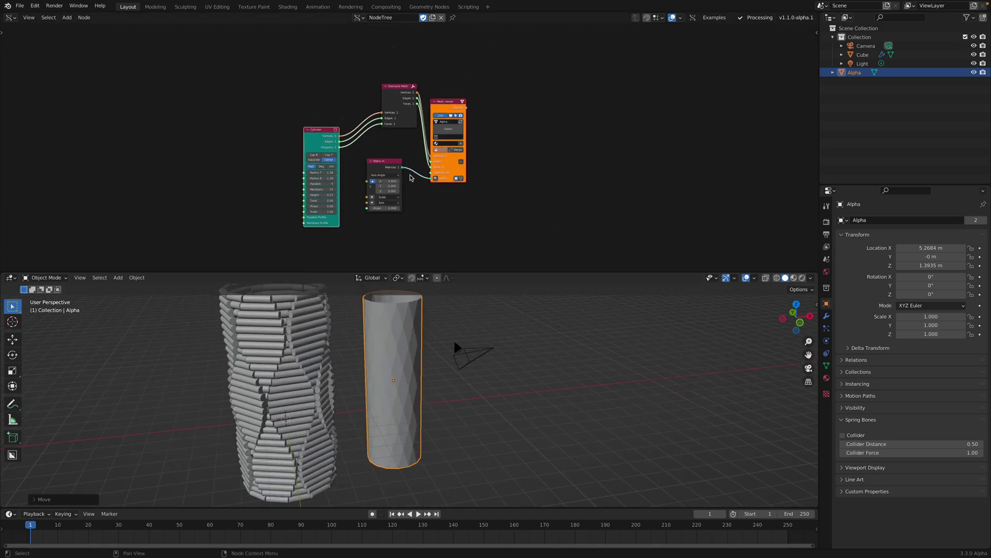
- Switch to Twitter and review the thread's filleted-triangle tower approach and its node graph, and return to Blender
{"action": "key", "text": "ctrl+Left"}
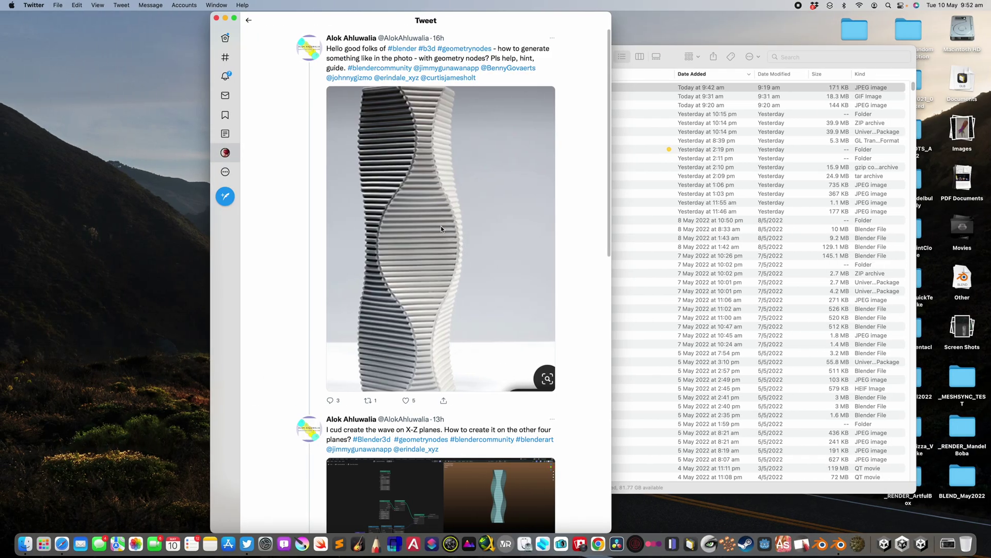
{"action": "scroll", "coordinate": [441, 225], "scroll_direction": "down", "scroll_amount": 5}
{"action": "scroll", "coordinate": [316, 287], "scroll_direction": "down", "scroll_amount": 4}
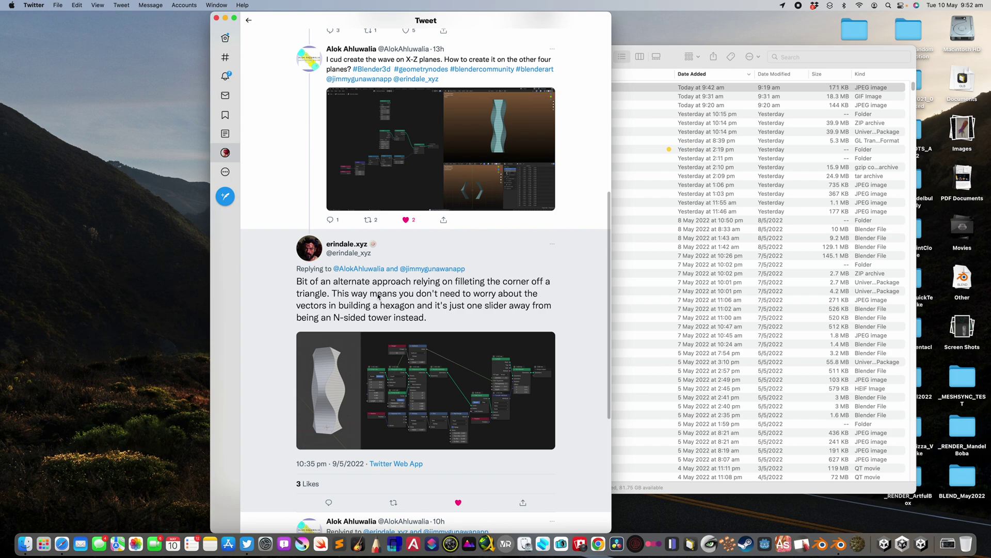
{"action": "scroll", "coordinate": [374, 365], "scroll_direction": "down", "scroll_amount": 2}
{"action": "scroll", "coordinate": [410, 304], "scroll_direction": "up", "scroll_amount": 1}
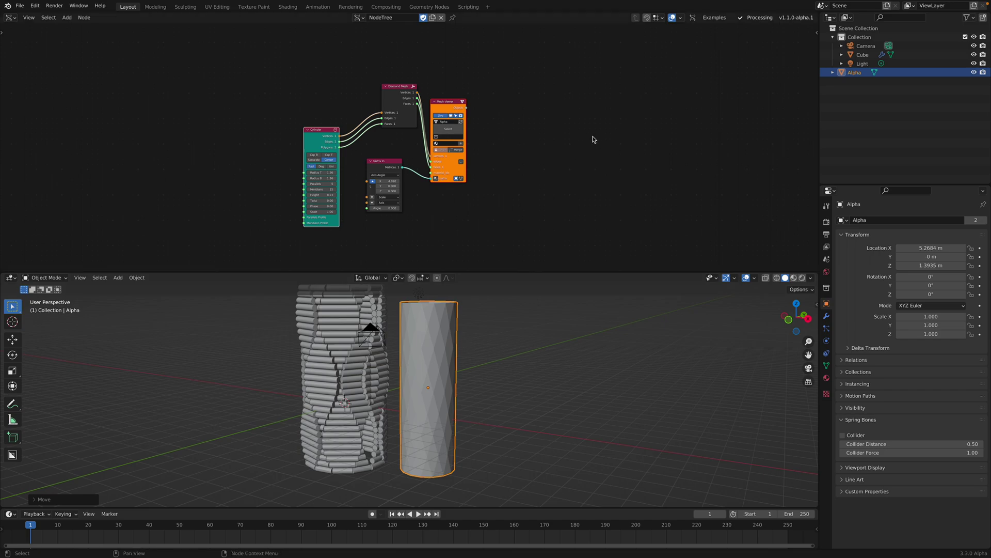
{"action": "mouse_move", "coordinate": [823, 1]}
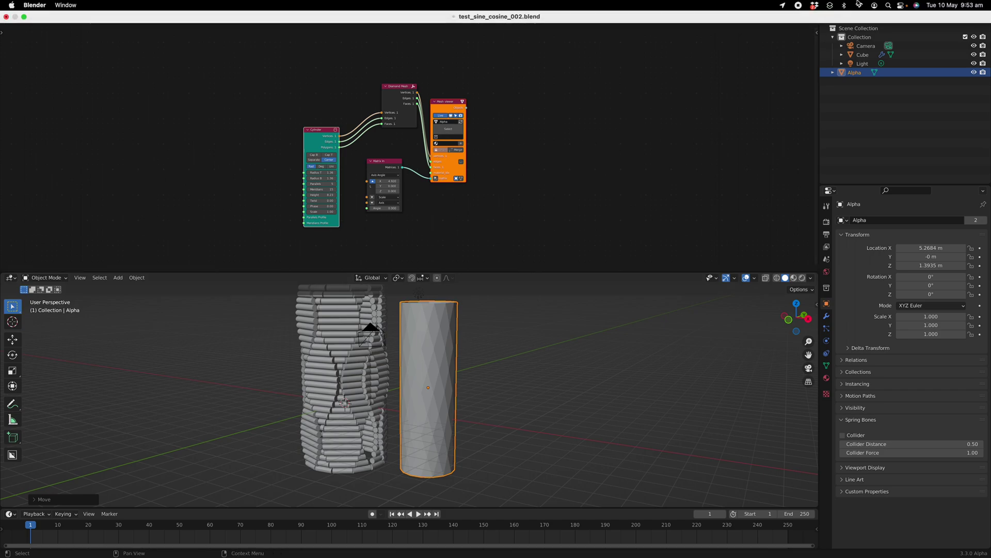